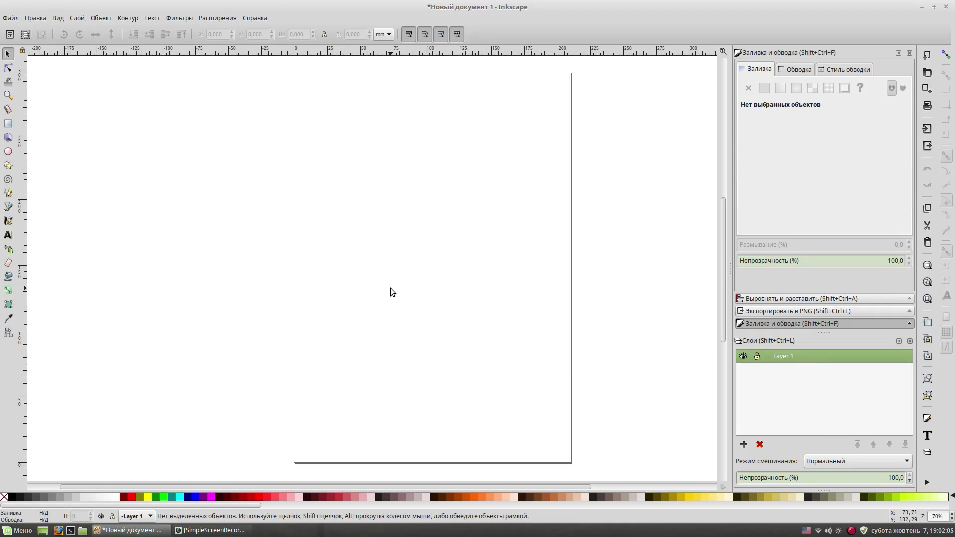
- Draw a large square over the upper page as a path with a white-to-grey radial gradient
{"action": "left_click", "coordinate": [7, 124]}
{"action": "left_click_drag", "start_coordinate": [302, 80], "coordinate": [562, 351]}
{"action": "left_click", "coordinate": [133, 19]}
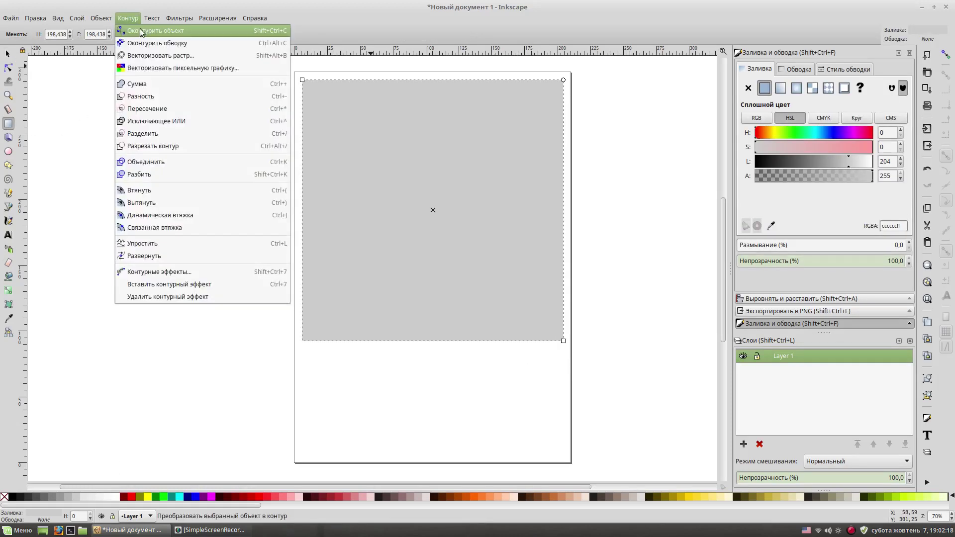
{"action": "left_click", "coordinate": [796, 87]}
{"action": "left_click", "coordinate": [764, 88]}
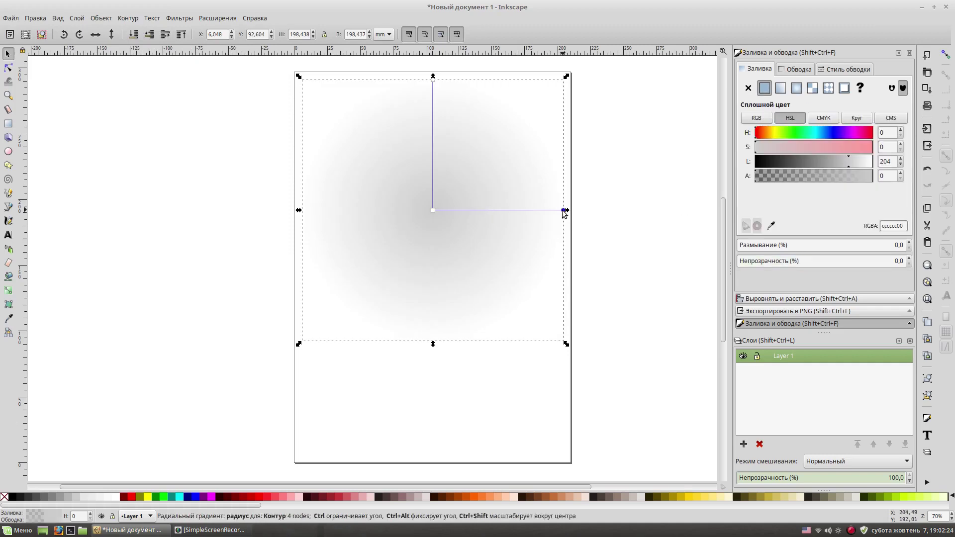
{"action": "key", "text": "ctrl+z"}
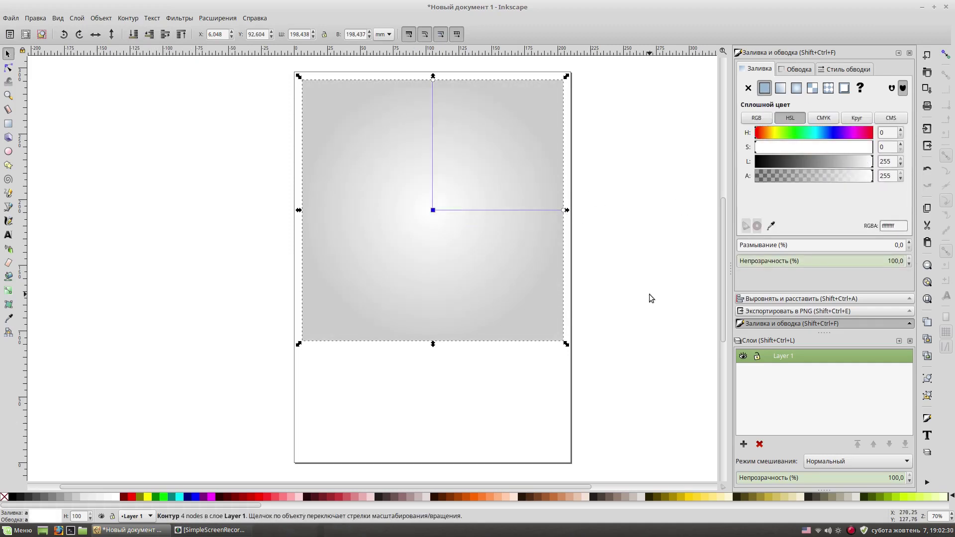
- Lock Layer 1 and add a new Layer 2 above it
{"action": "left_click", "coordinate": [648, 246]}
{"action": "left_click", "coordinate": [758, 357]}
{"action": "left_click", "coordinate": [743, 443]}
{"action": "left_click", "coordinate": [518, 296]}
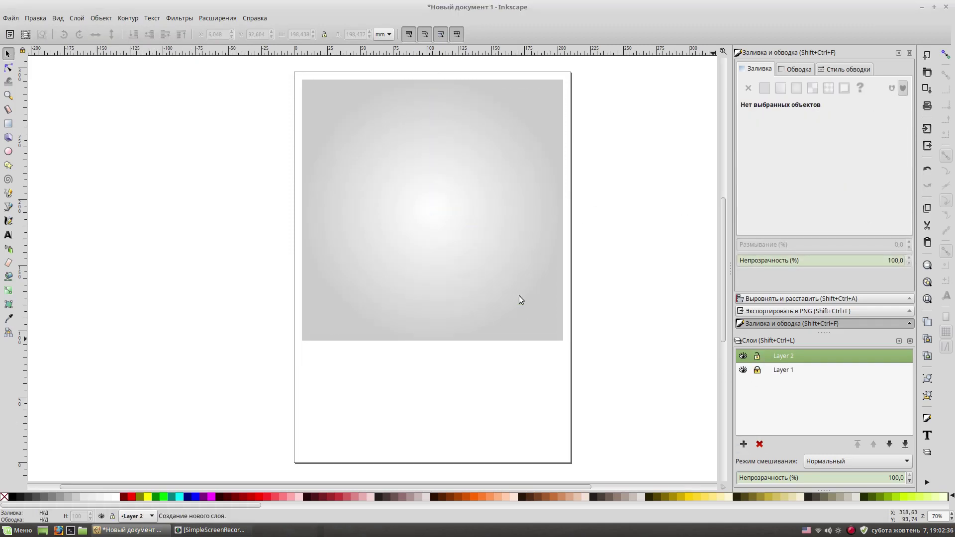
- Draw a rectangle in the centre and widen its top nodes into a trapezoid
{"action": "left_click", "coordinate": [8, 124]}
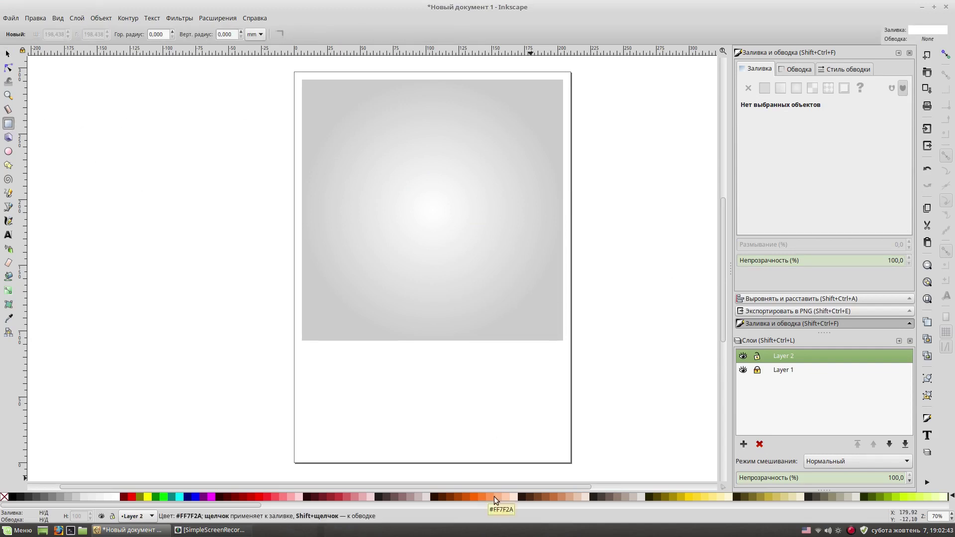
{"action": "mouse_move", "coordinate": [380, 186]}
{"action": "left_mouse_down"}
{"action": "mouse_move", "coordinate": [446, 258]}
{"action": "mouse_move", "coordinate": [474, 256]}
{"action": "left_mouse_up"}
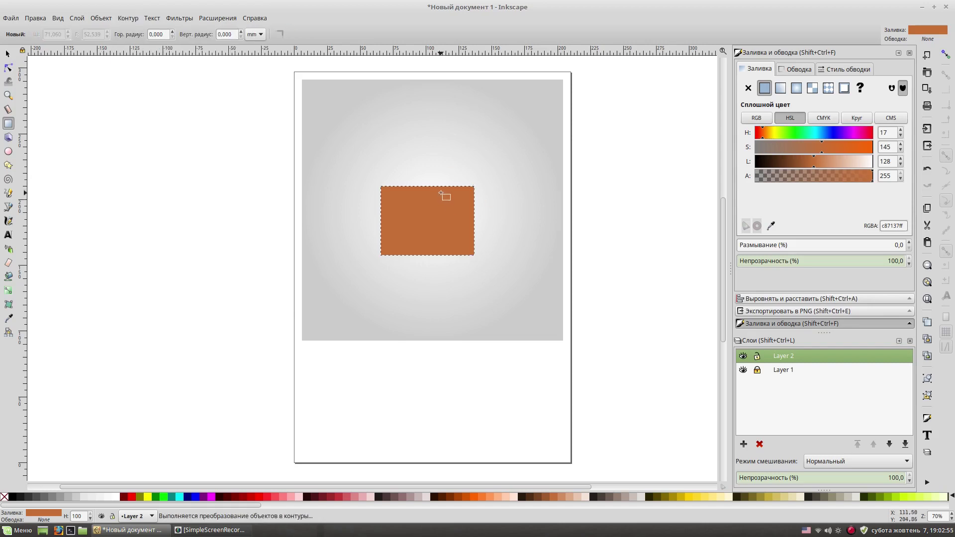
{"action": "key", "text": "s"}
{"action": "key", "text": "n"}
{"action": "left_click_drag", "start_coordinate": [483, 180], "coordinate": [343, 203]}
{"action": "left_click_drag", "start_coordinate": [481, 188], "coordinate": [487, 187]}
{"action": "key", "text": "s"}
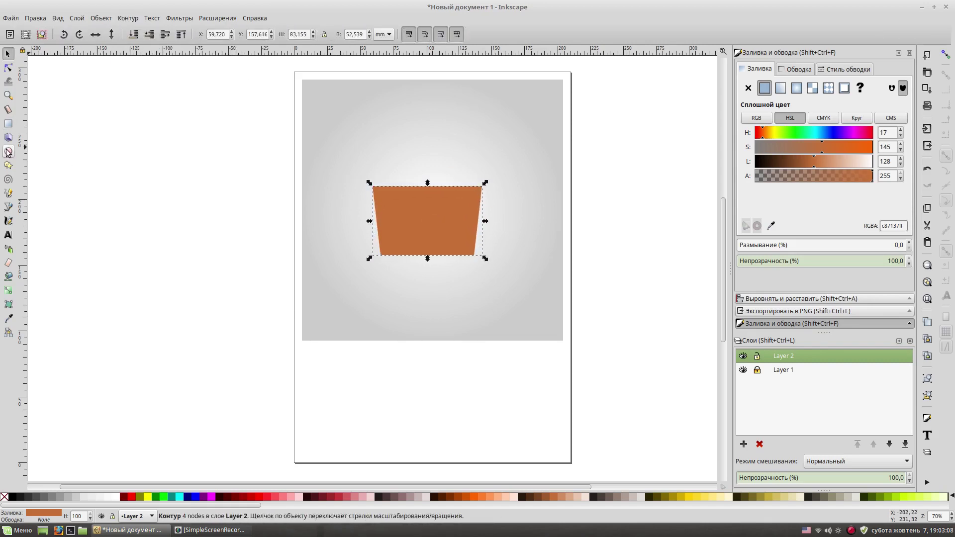
- Add a flat ellipse path snapped and stretched to the trapezoid's bottom corners
{"action": "left_click", "coordinate": [8, 152]}
{"action": "left_click_drag", "start_coordinate": [384, 260], "coordinate": [476, 277]}
{"action": "key", "text": "s"}
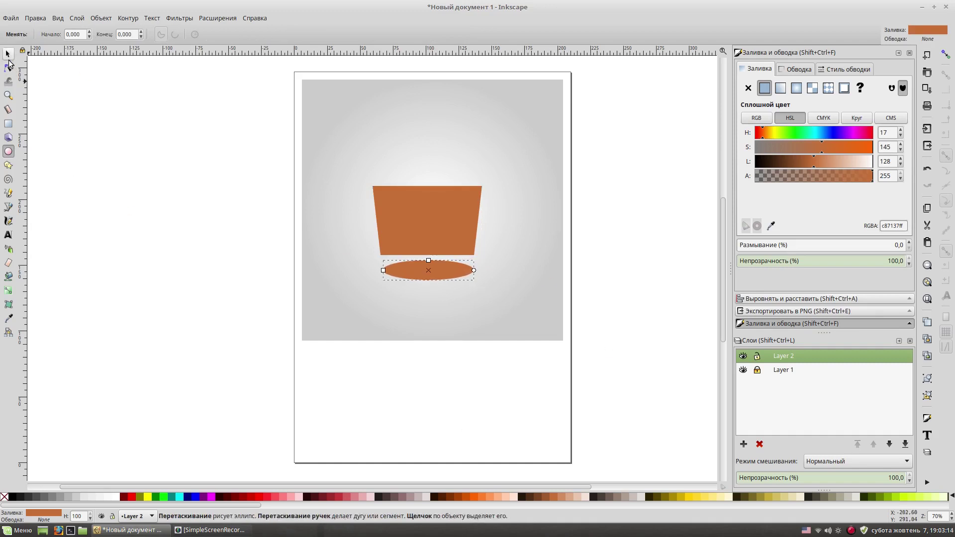
{"action": "key", "text": "ctrl+shift+c"}
{"action": "mouse_move", "coordinate": [431, 270]}
{"action": "left_mouse_down"}
{"action": "mouse_move", "coordinate": [429, 262]}
{"action": "mouse_move", "coordinate": [542, 232]}
{"action": "left_mouse_up"}
{"action": "key", "text": "percent"}
{"action": "key", "text": "plus"}
{"action": "key", "text": "plus"}
{"action": "key", "text": "plus"}
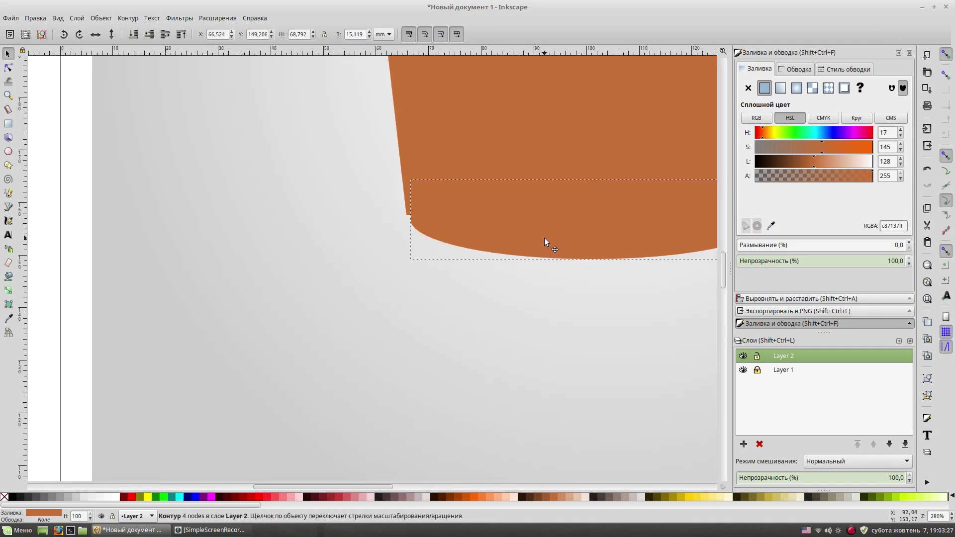
{"action": "scroll", "coordinate": [541, 232], "scroll_direction": "right", "scroll_amount": 10}
{"action": "left_click_drag", "start_coordinate": [363, 280], "coordinate": [395, 268]}
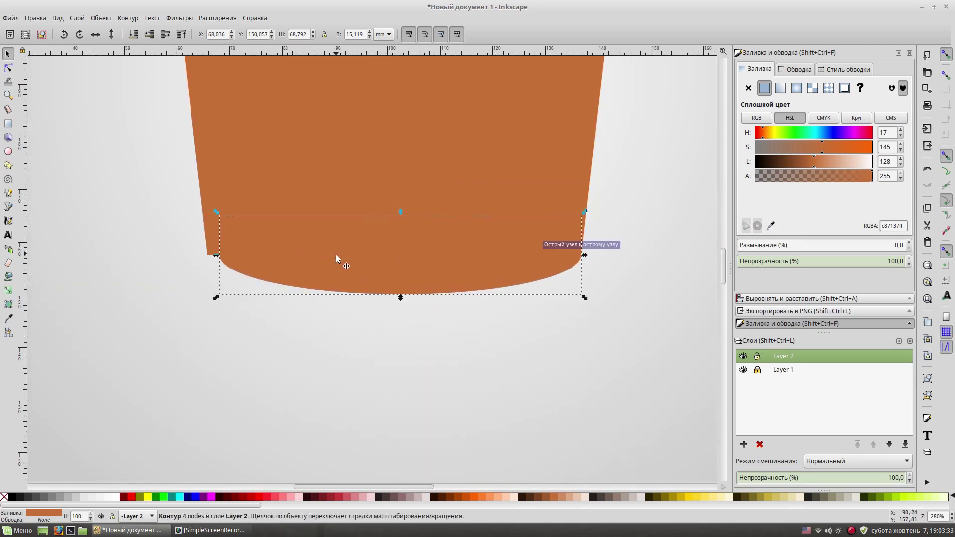
{"action": "left_click_drag", "start_coordinate": [219, 255], "coordinate": [203, 255]}
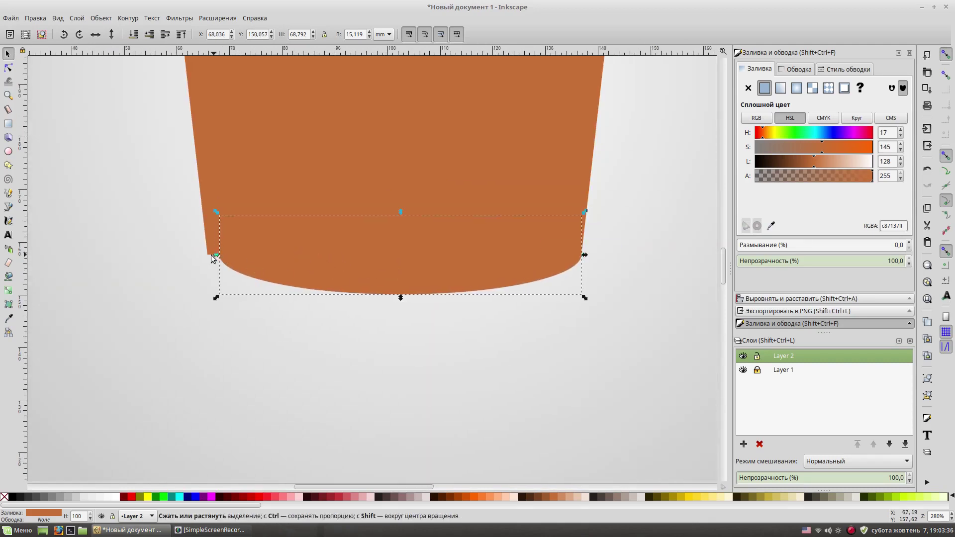
{"action": "left_click", "coordinate": [375, 405]}
- Move the trapezoid and ellipse together lower on the background and shrink them slightly
{"action": "key", "text": "minus"}
{"action": "key", "text": "minus"}
{"action": "key", "text": "minus"}
{"action": "left_click_drag", "start_coordinate": [615, 167], "coordinate": [235, 366]}
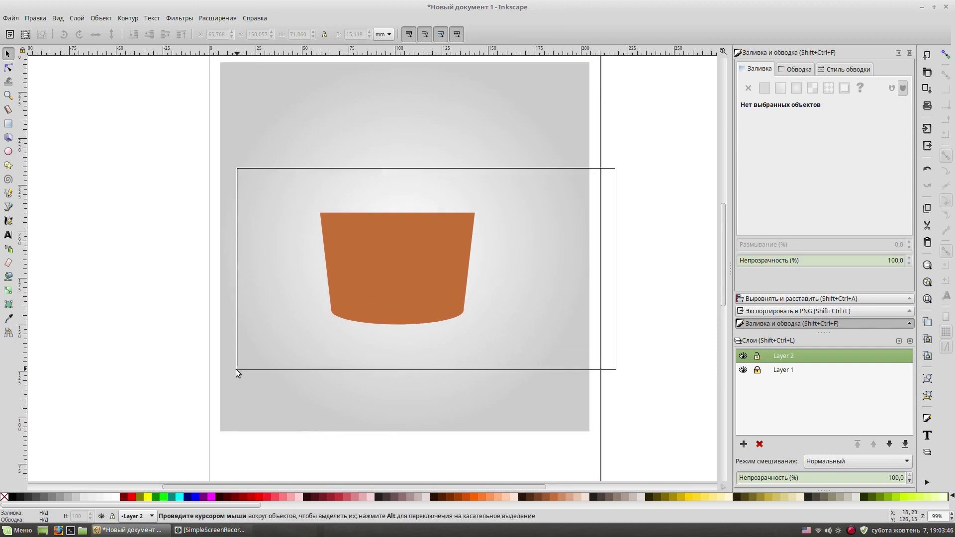
{"action": "left_click_drag", "start_coordinate": [397, 280], "coordinate": [401, 301]}
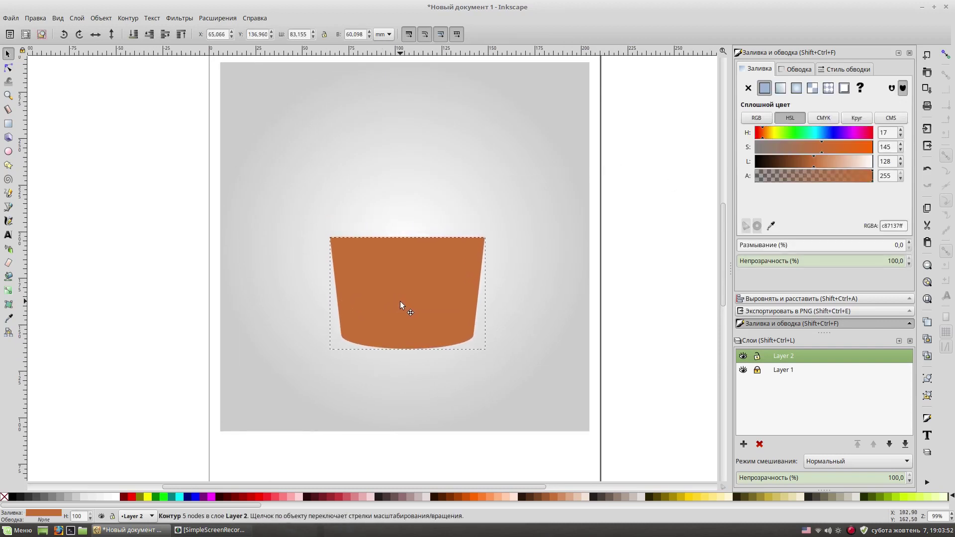
{"action": "left_click_drag", "start_coordinate": [478, 243], "coordinate": [475, 247]}
{"action": "left_click", "coordinate": [552, 263]}
{"action": "scroll", "coordinate": [552, 264], "scroll_direction": "up", "scroll_amount": 1}
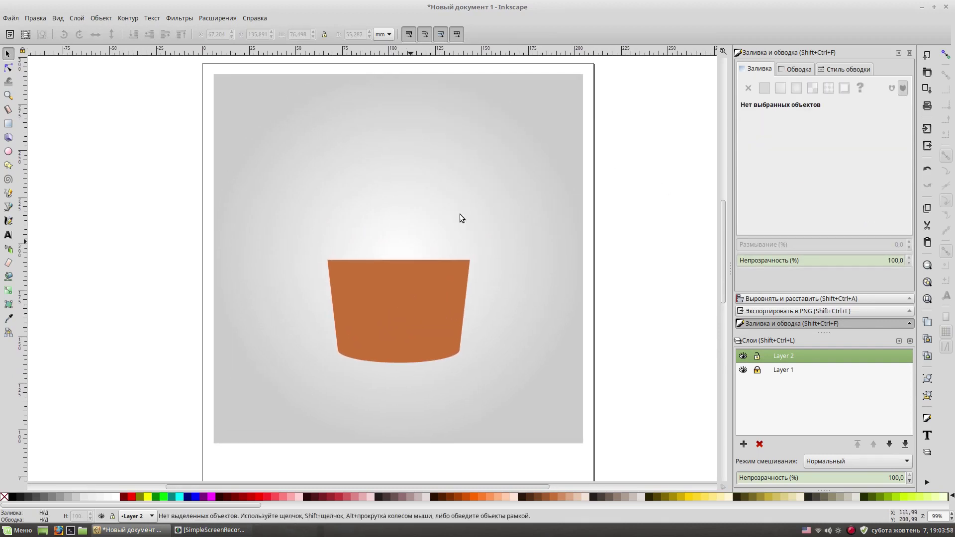
- Draw a closed Bezier frosting outline with wavy drips over the cup top
{"action": "key", "text": "b"}
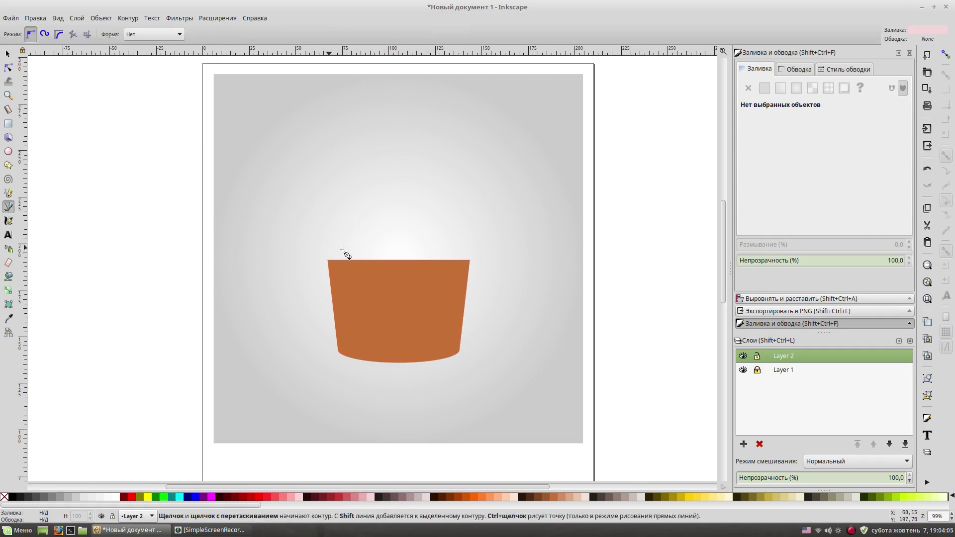
{"action": "left_click", "coordinate": [353, 224]}
{"action": "mouse_move", "coordinate": [323, 263]}
{"action": "left_mouse_down"}
{"action": "mouse_move", "coordinate": [331, 275]}
{"action": "mouse_move", "coordinate": [397, 273]}
{"action": "left_mouse_up"}
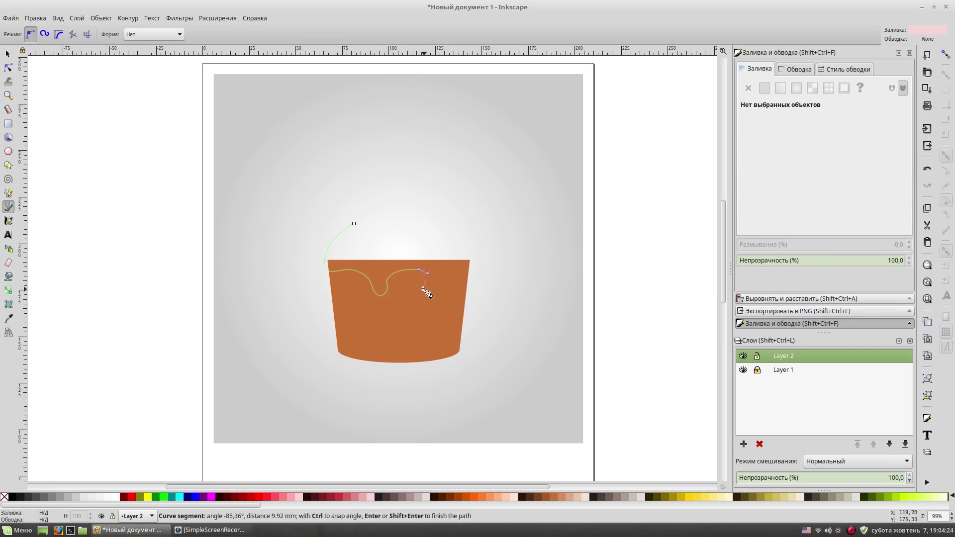
{"action": "mouse_move", "coordinate": [427, 285]}
{"action": "left_mouse_down"}
{"action": "mouse_move", "coordinate": [435, 273]}
{"action": "mouse_move", "coordinate": [447, 279]}
{"action": "mouse_move", "coordinate": [481, 264]}
{"action": "mouse_move", "coordinate": [455, 228]}
{"action": "left_mouse_up"}
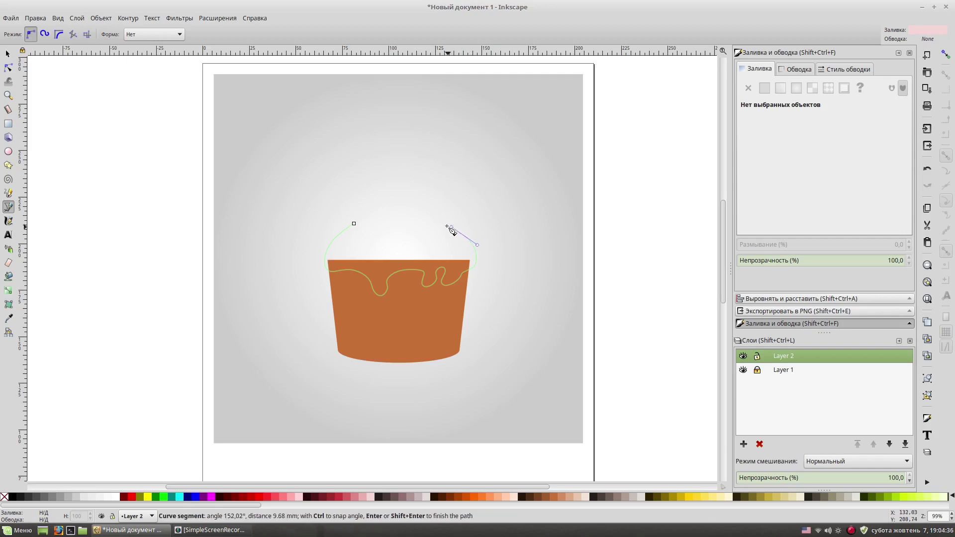
{"action": "left_click_drag", "start_coordinate": [353, 223], "coordinate": [311, 259]}
{"action": "key", "text": "s"}
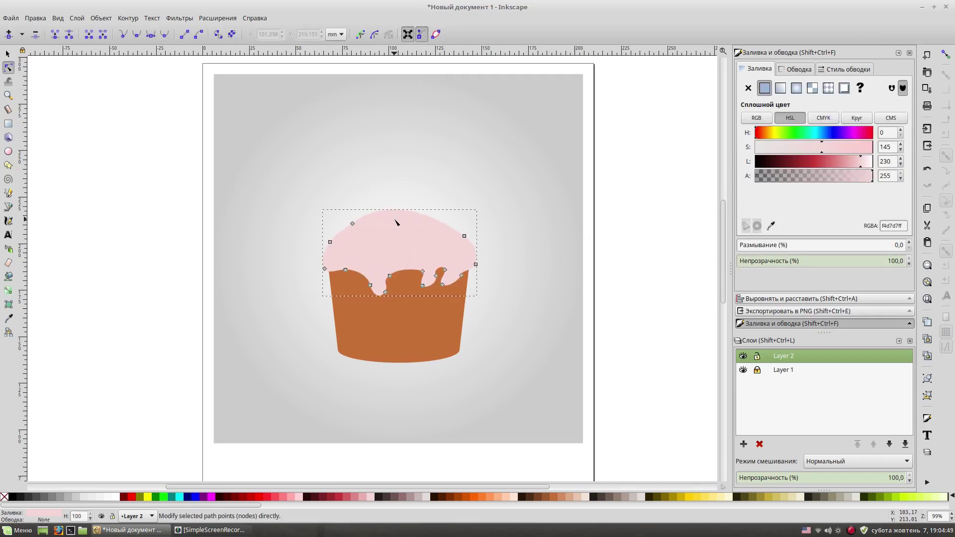
{"action": "left_click", "coordinate": [638, 280]}
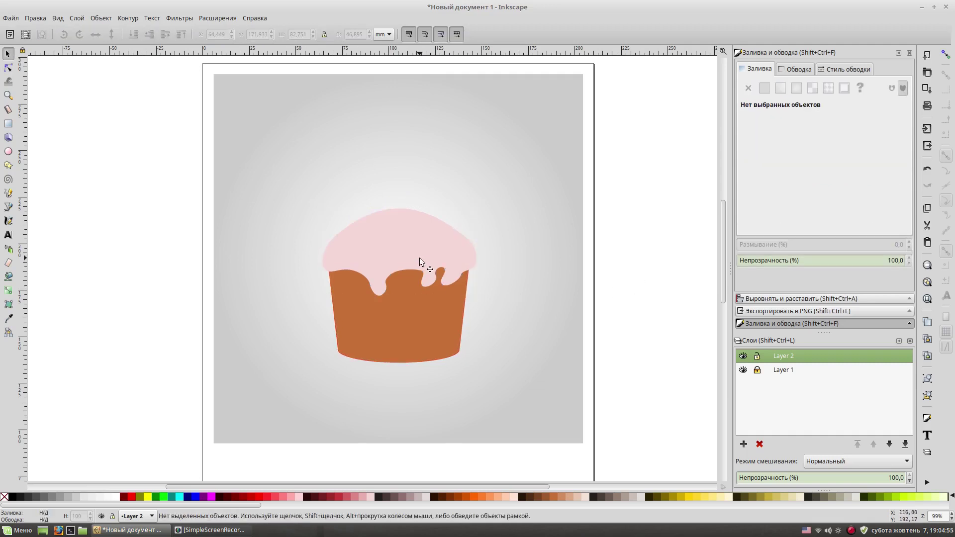
- Make the frosting a slightly deeper pink
{"action": "left_click", "coordinate": [395, 268]}
{"action": "left_click_drag", "start_coordinate": [865, 165], "coordinate": [860, 164]}
{"action": "left_click", "coordinate": [636, 264]}
{"action": "key", "text": "plus"}
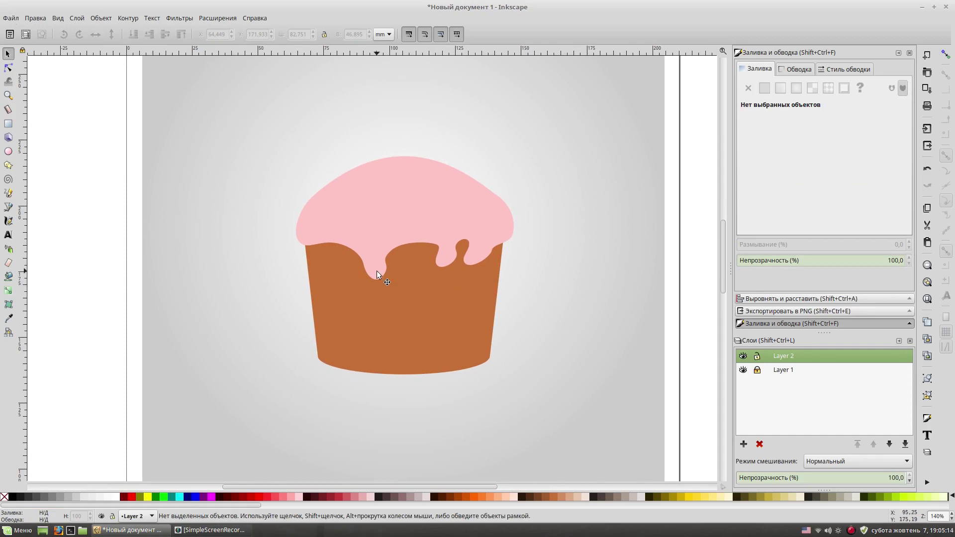
{"action": "left_click", "coordinate": [408, 294]}
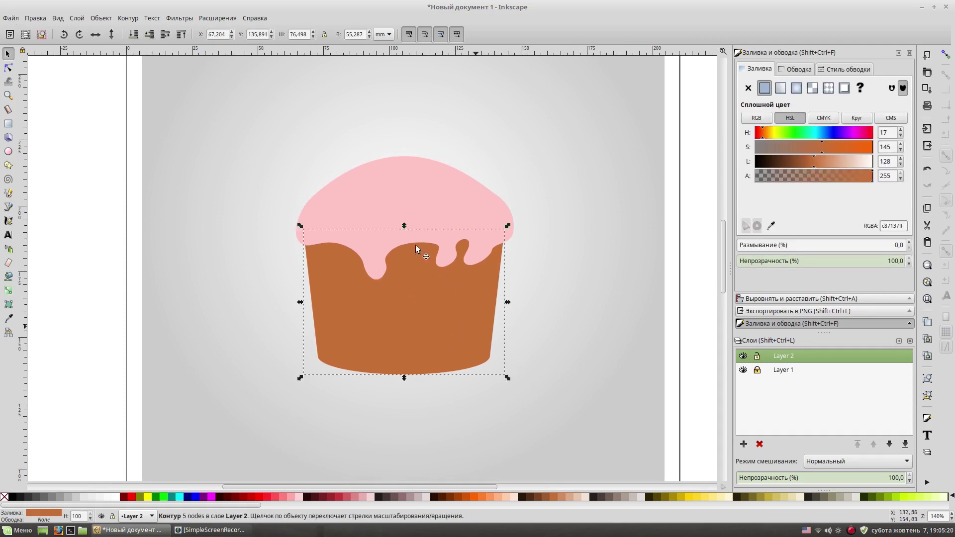
- Give the cup base a linear gradient from light brown at the frosting to darker brown lower right
{"action": "left_click", "coordinate": [780, 88]}
{"action": "left_click_drag", "start_coordinate": [505, 302], "coordinate": [444, 355]}
{"action": "left_click_drag", "start_coordinate": [303, 302], "coordinate": [343, 240]}
{"action": "left_click_drag", "start_coordinate": [433, 374], "coordinate": [440, 379]}
{"action": "left_click_drag", "start_coordinate": [810, 161], "coordinate": [792, 162]}
{"action": "left_click", "coordinate": [688, 282]}
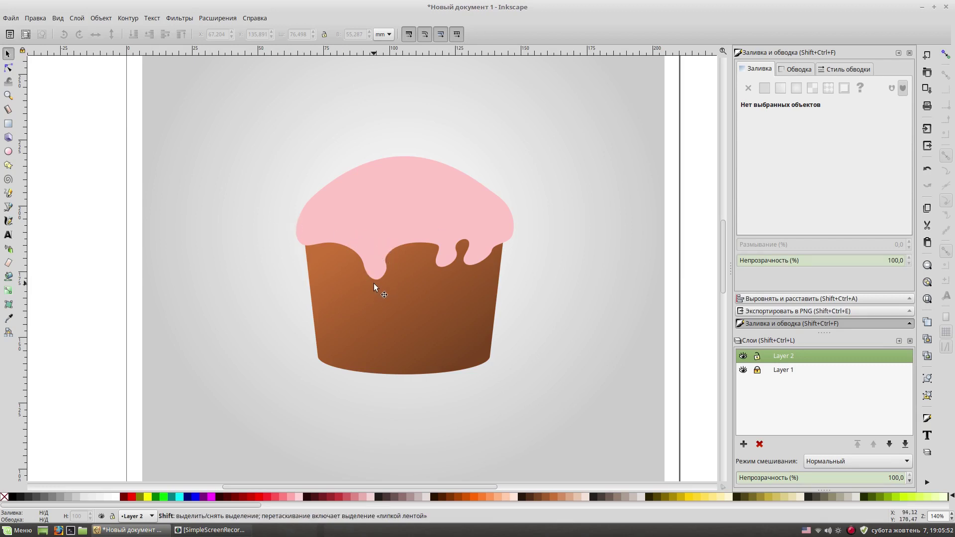
- Trace a Bezier shadow line under the frosting drips from the cup's left edge
{"action": "key", "text": "b"}
{"action": "scroll", "coordinate": [374, 282], "scroll_direction": "up", "scroll_amount": 2, "text": "ctrl"}
{"action": "left_click_drag", "start_coordinate": [241, 242], "coordinate": [276, 230]}
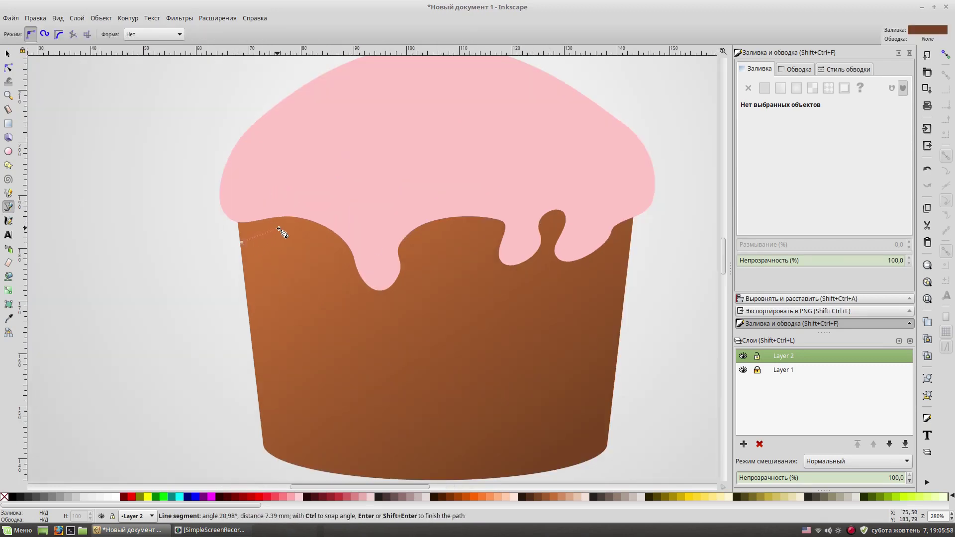
{"action": "left_click", "coordinate": [353, 282]}
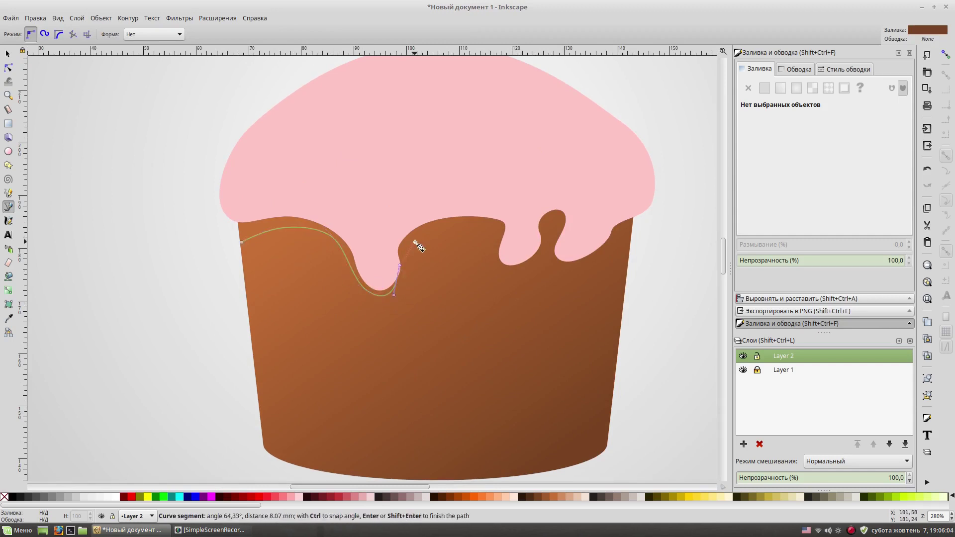
{"action": "left_click_drag", "start_coordinate": [499, 267], "coordinate": [514, 277]}
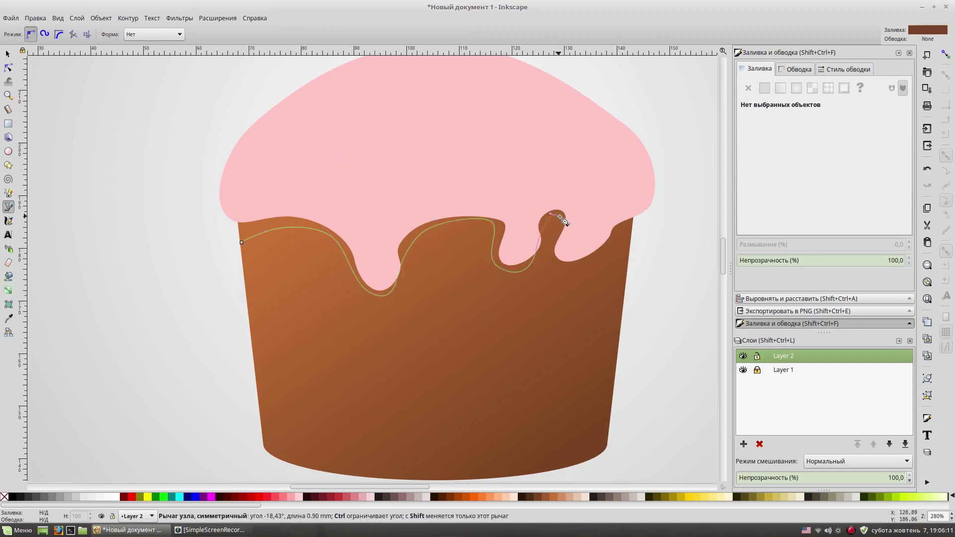
{"action": "left_click_drag", "start_coordinate": [584, 268], "coordinate": [598, 255]}
- Close the dark brown drip shadow shape along the cup's right edge and top
{"action": "left_click", "coordinate": [633, 232]}
{"action": "left_click", "coordinate": [633, 204]}
{"action": "left_click_drag", "start_coordinate": [470, 166], "coordinate": [580, 156]}
{"action": "left_click", "coordinate": [241, 243]}
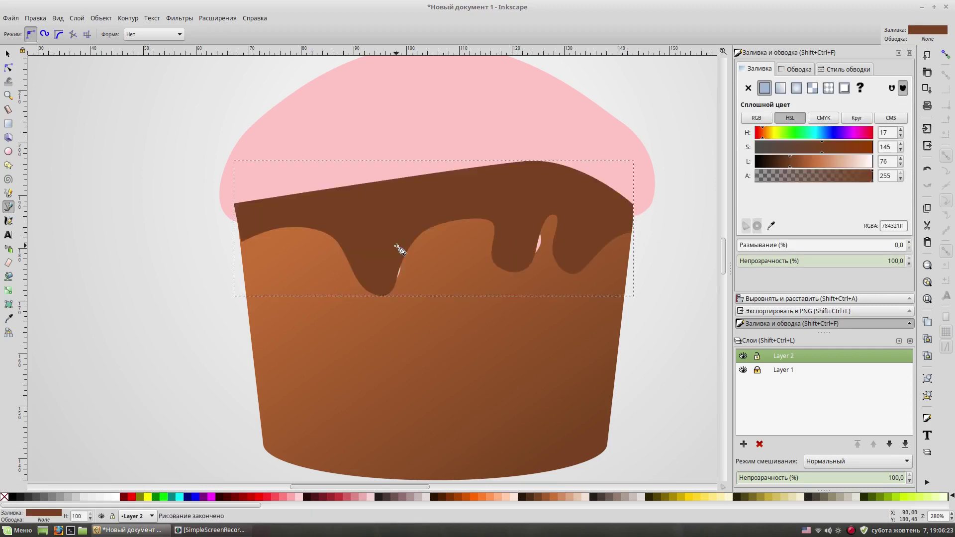
{"action": "key", "text": "s"}
{"action": "left_click", "coordinate": [675, 348]}
{"action": "key", "text": "minus"}
{"action": "key", "text": "minus"}
{"action": "key", "text": "plus"}
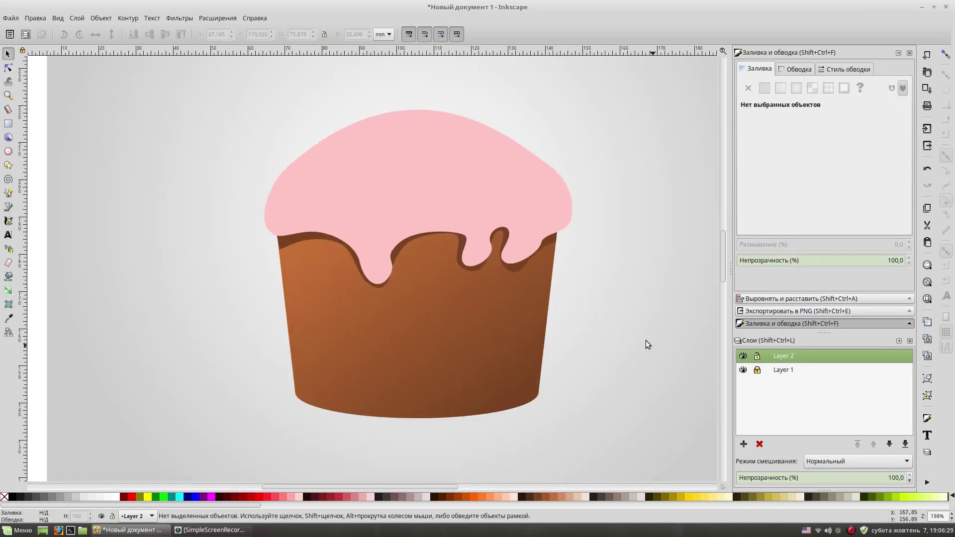
{"action": "key", "text": "b"}
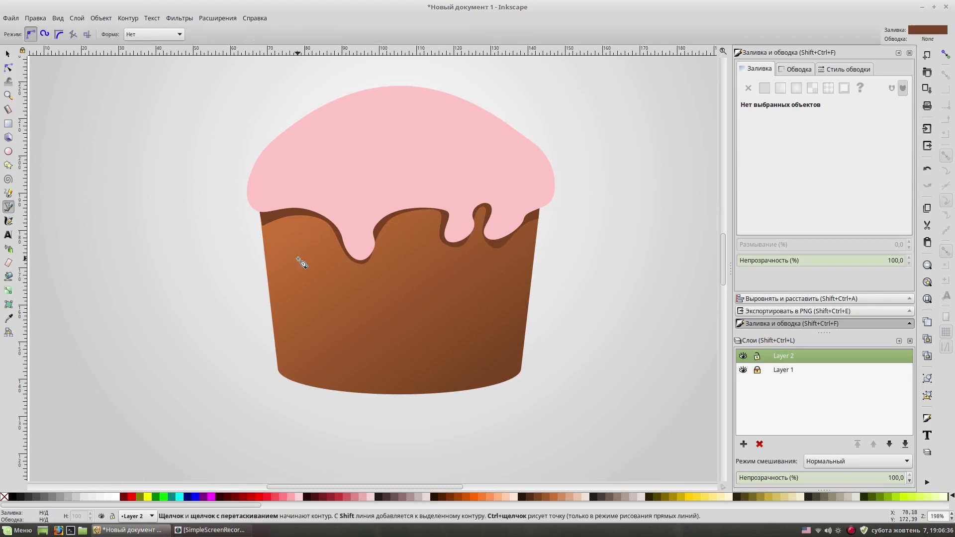
- Draw a narrow dark strip down the cup's left side with lowered opacity
{"action": "left_click", "coordinate": [268, 217]}
{"action": "left_click", "coordinate": [288, 379]}
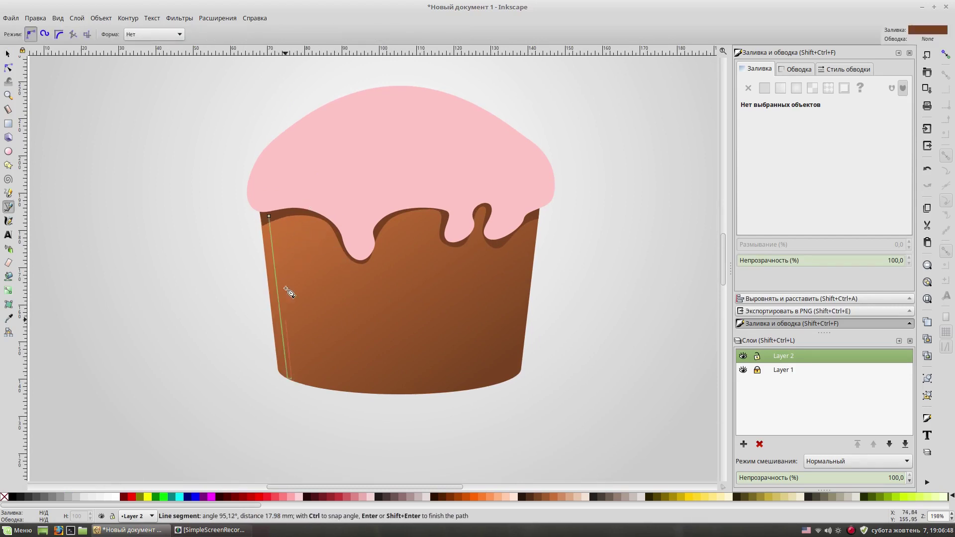
{"action": "double_click", "coordinate": [282, 217]}
{"action": "key", "text": "s"}
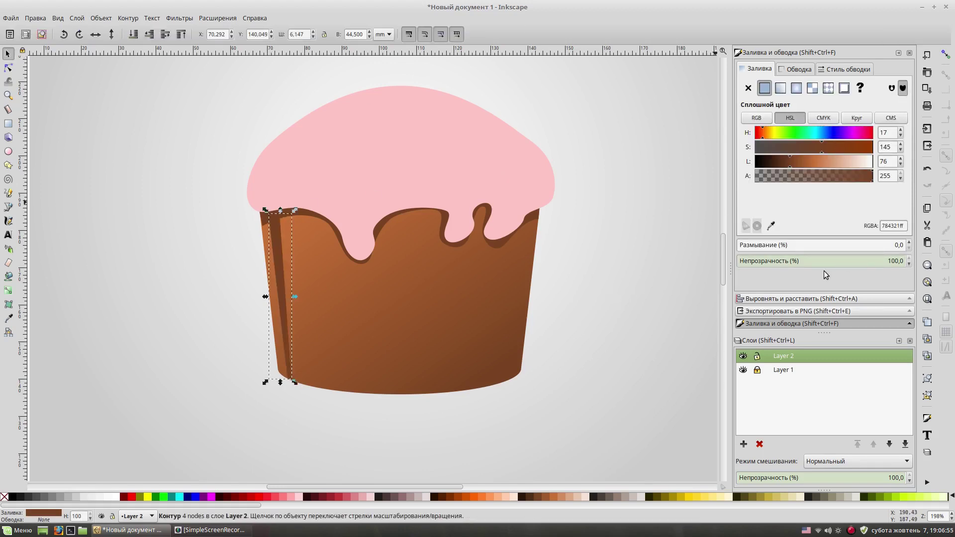
{"action": "left_click", "coordinate": [858, 261]}
{"action": "key", "text": "Escape"}
- Straighten the strip vertically, stretch it to the wrapper base and widen it slightly
{"action": "left_click", "coordinate": [282, 277]}
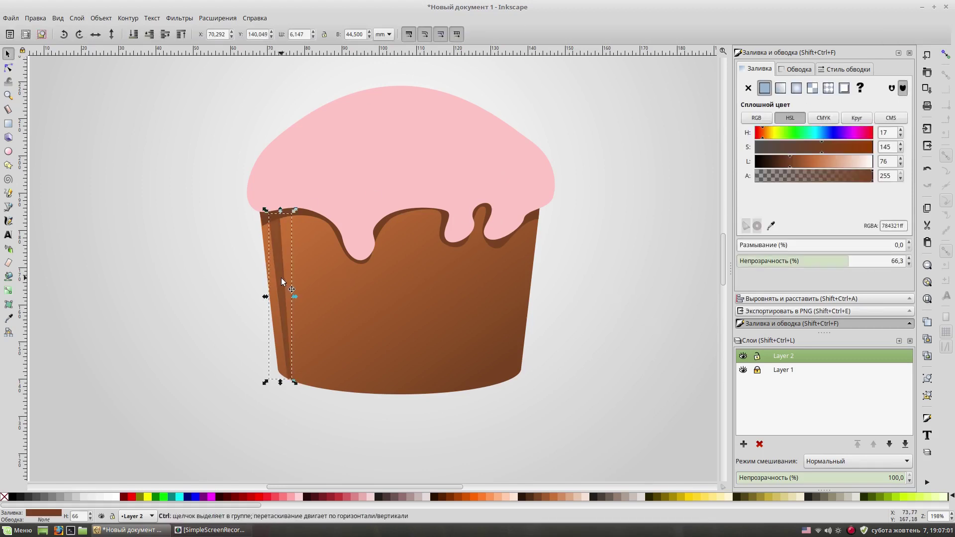
{"action": "left_click_drag", "start_coordinate": [281, 277], "coordinate": [302, 276]}
{"action": "left_click_drag", "start_coordinate": [314, 208], "coordinate": [309, 211]}
{"action": "mouse_move", "coordinate": [302, 278]}
{"action": "left_mouse_down"}
{"action": "mouse_move", "coordinate": [429, 268]}
{"action": "mouse_move", "coordinate": [405, 262]}
{"action": "left_mouse_up"}
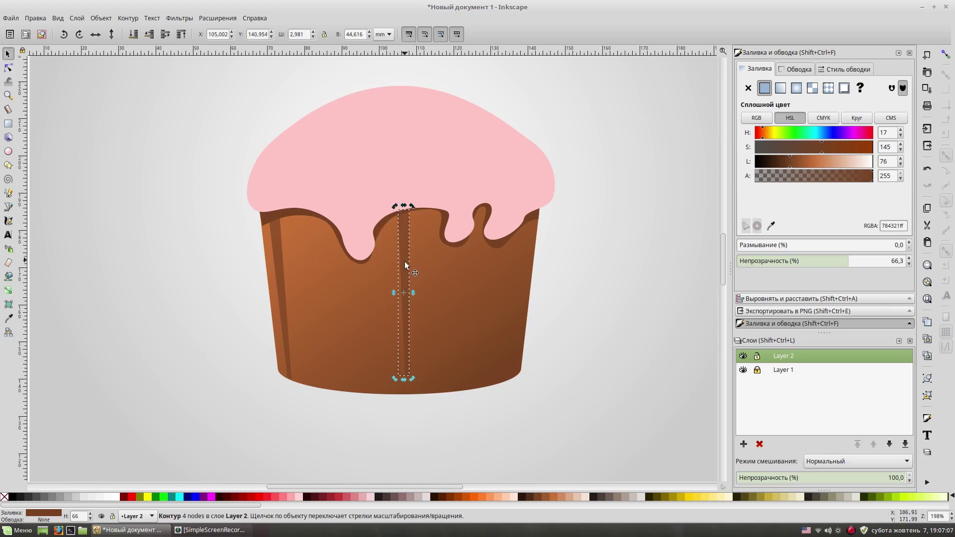
{"action": "left_click", "coordinate": [404, 293]}
{"action": "left_click_drag", "start_coordinate": [404, 378], "coordinate": [405, 392]}
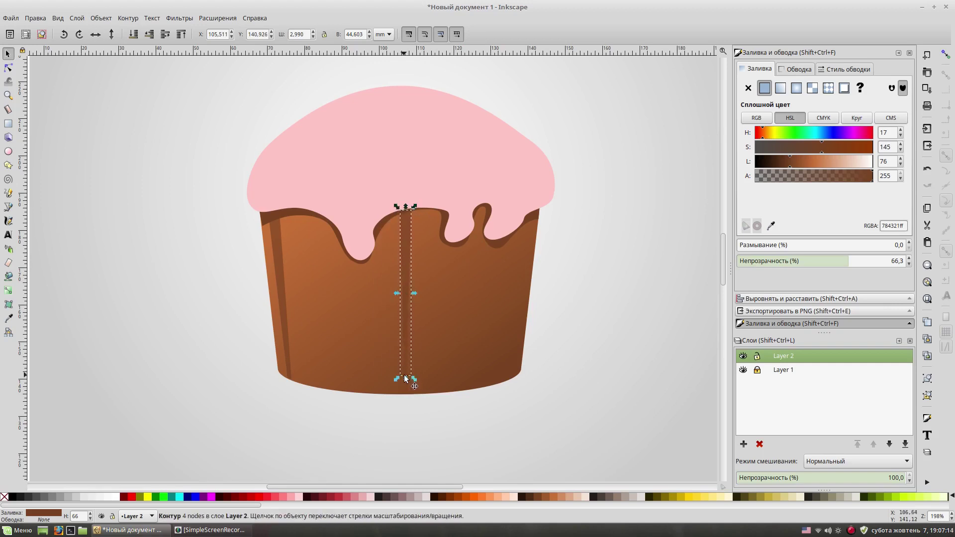
{"action": "left_click_drag", "start_coordinate": [413, 294], "coordinate": [421, 301]}
{"action": "left_click", "coordinate": [644, 217]}
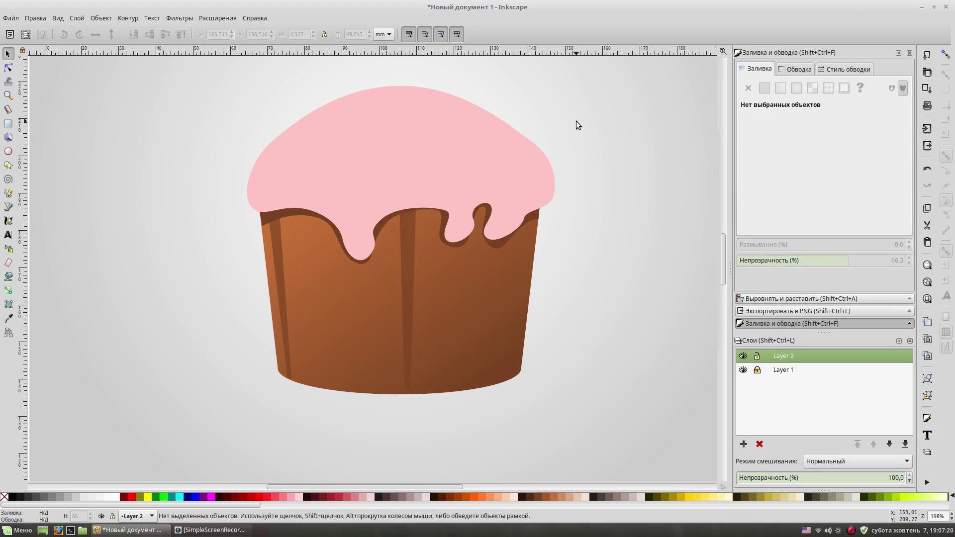
- Paste several strip copies and space them across the wrapper's left side
{"action": "left_click", "coordinate": [410, 287]}
{"action": "left_click", "coordinate": [621, 282]}
{"action": "left_click", "coordinate": [401, 299]}
{"action": "left_click_drag", "start_coordinate": [397, 282], "coordinate": [339, 286]}
{"action": "key", "text": "ctrl+v"}
{"action": "left_click_drag", "start_coordinate": [270, 270], "coordinate": [267, 266]}
{"action": "key", "text": "Escape"}
{"action": "key", "text": "ctrl+alt+v"}
{"action": "left_click_drag", "start_coordinate": [335, 279], "coordinate": [312, 275]}
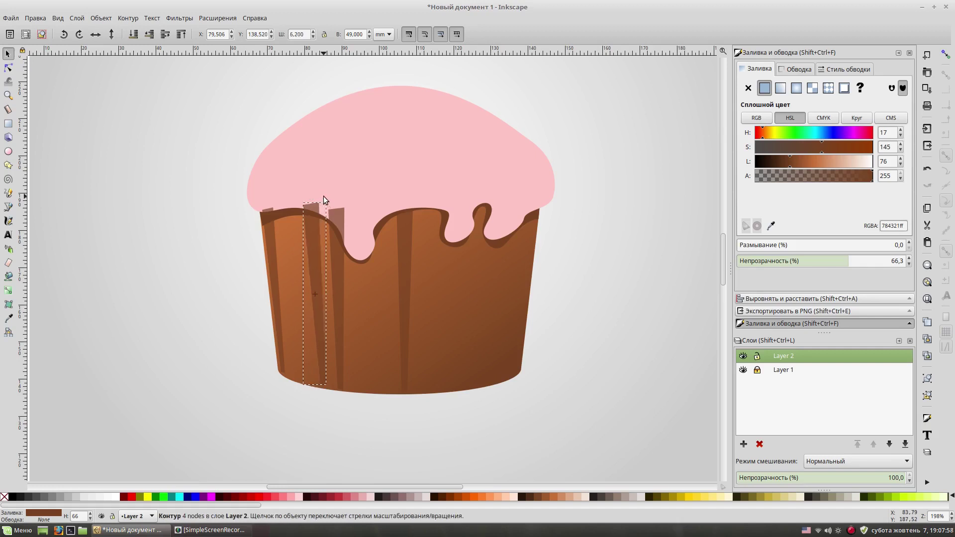
{"action": "key", "text": "Escape"}
{"action": "key", "text": "ctrl+v"}
{"action": "left_click_drag", "start_coordinate": [315, 242], "coordinate": [286, 240]}
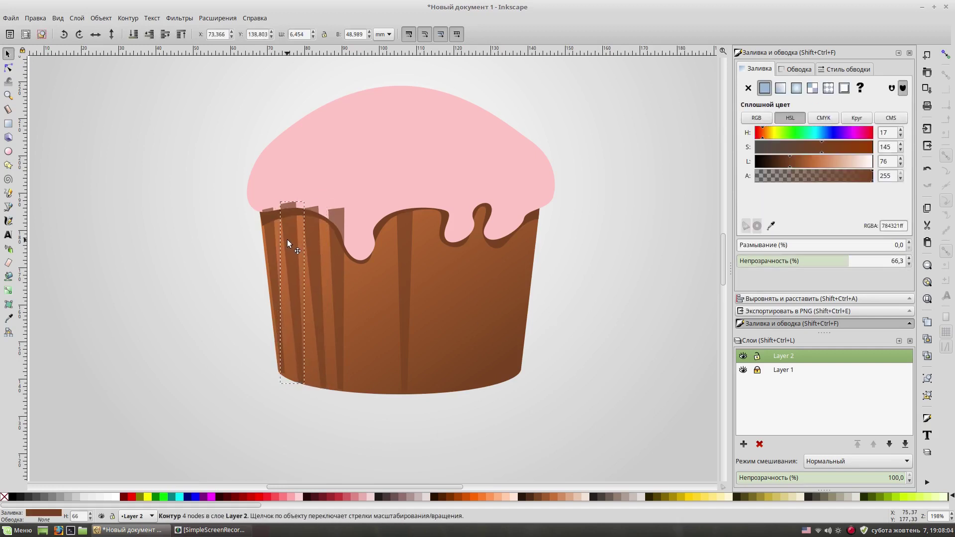
- Copy a pair of adjacent strips and place the copies to the right of the originals
{"action": "left_click", "coordinate": [395, 422]}
{"action": "left_click", "coordinate": [284, 209]}
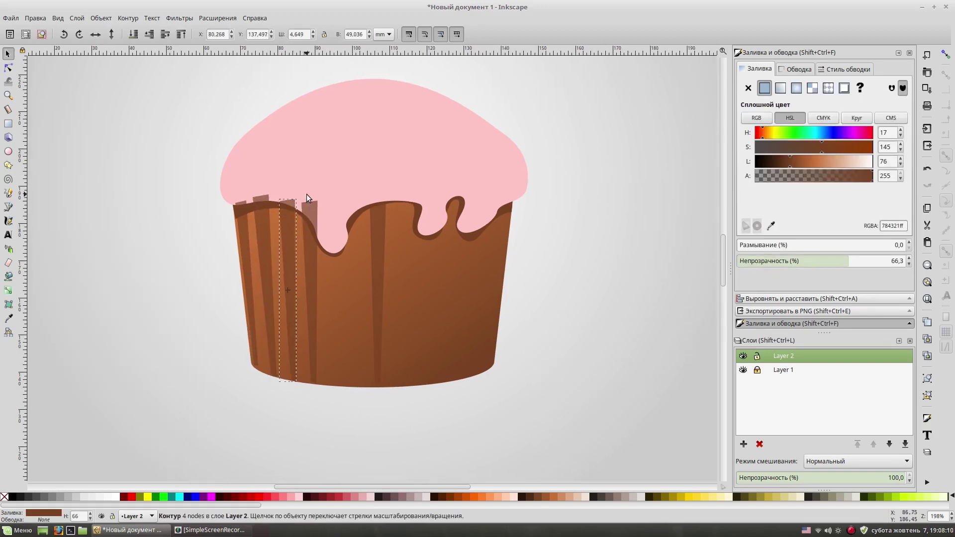
{"action": "left_click", "coordinate": [351, 429]}
{"action": "left_click", "coordinate": [281, 299]}
{"action": "left_click", "coordinate": [296, 313], "text": "shift"}
{"action": "key", "text": "ctrl+c"}
{"action": "key", "text": "Escape"}
{"action": "key", "text": "ctrl+v"}
{"action": "left_click_drag", "start_coordinate": [305, 272], "coordinate": [356, 264]}
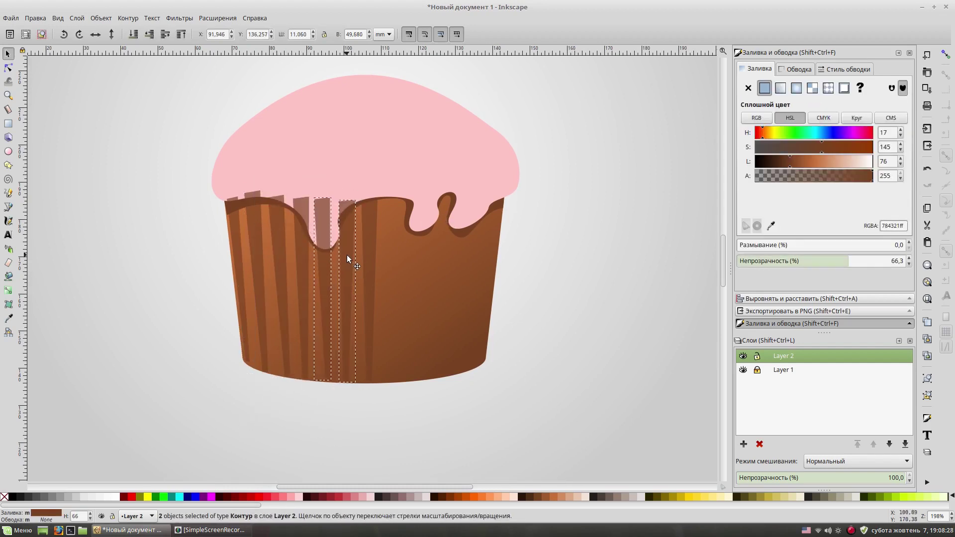
- Raise the pink frosting above the strips with Home
{"action": "left_click", "coordinate": [389, 434]}
{"action": "left_click", "coordinate": [371, 114]}
{"action": "key", "text": "Home"}
{"action": "left_click", "coordinate": [591, 253]}
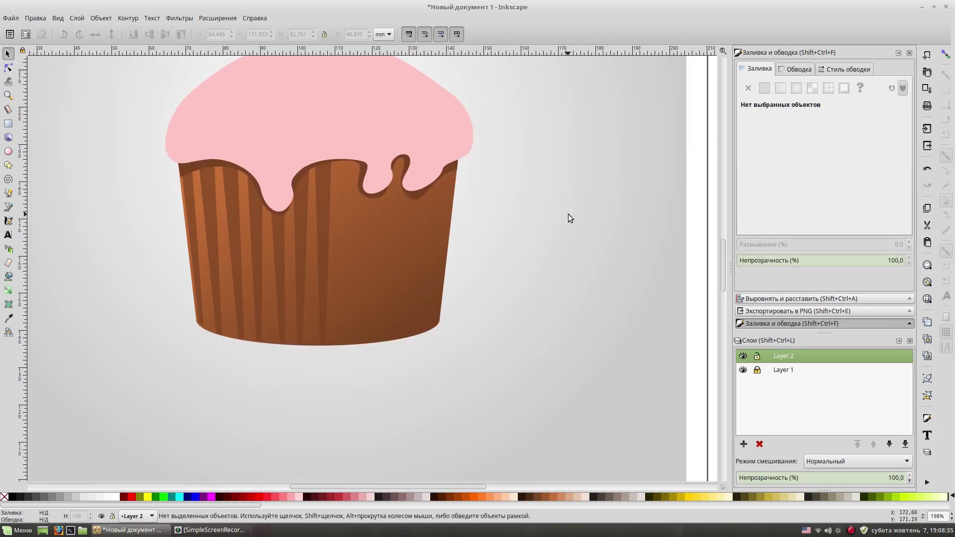
- Tilt the left-edge strips to follow the wrapper's slanted side
{"action": "left_click", "coordinate": [190, 222]}
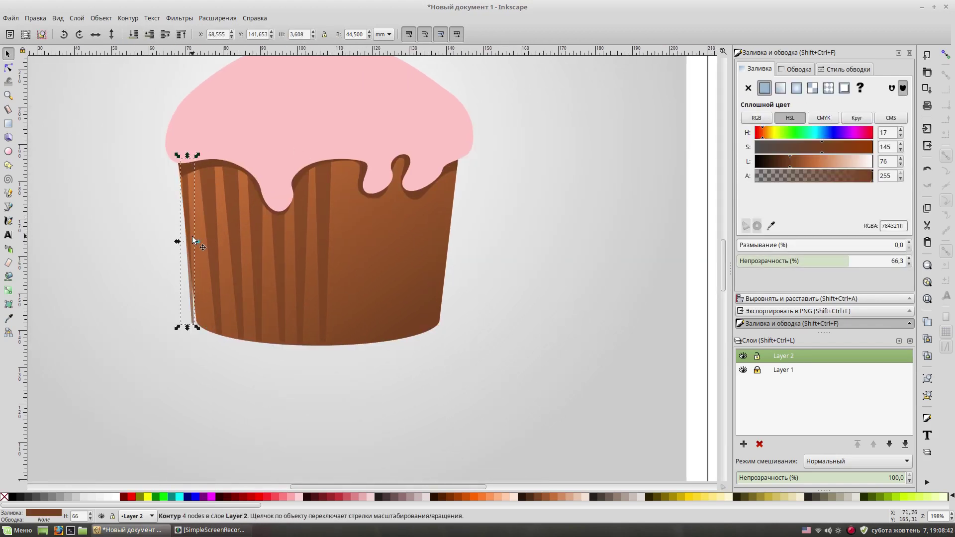
{"action": "left_click_drag", "start_coordinate": [197, 154], "coordinate": [208, 154]}
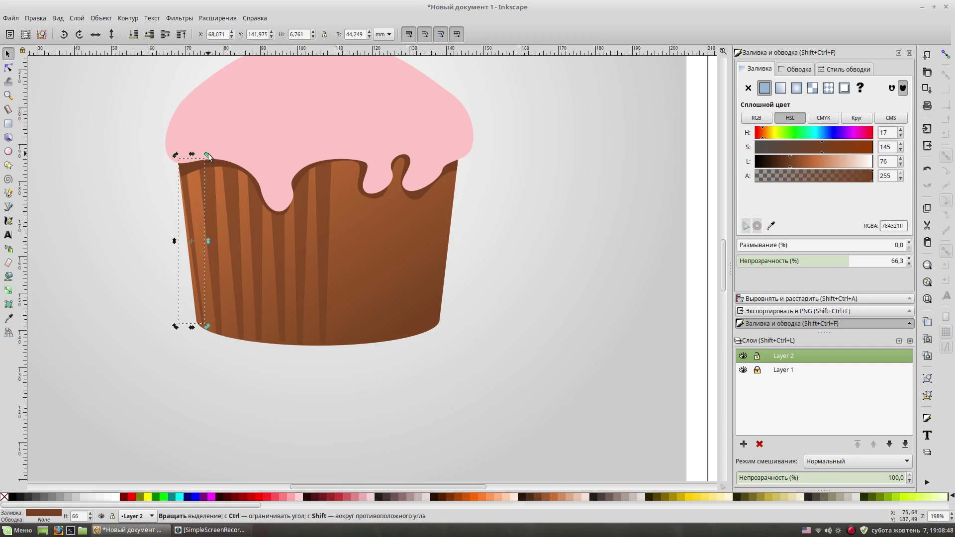
{"action": "left_click", "coordinate": [207, 209]}
{"action": "left_click", "coordinate": [207, 232]}
{"action": "left_click_drag", "start_coordinate": [217, 151], "coordinate": [206, 171]}
{"action": "scroll", "coordinate": [198, 201], "scroll_direction": "up", "scroll_amount": 1}
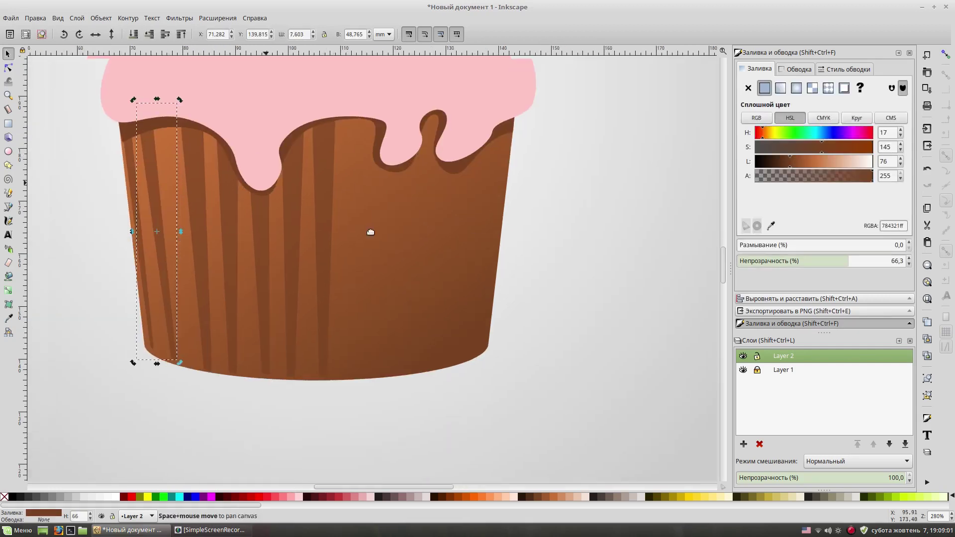
{"action": "mouse_move", "coordinate": [303, 166]}
{"action": "left_mouse_down"}
{"action": "mouse_move", "coordinate": [312, 307]}
{"action": "mouse_move", "coordinate": [349, 317]}
{"action": "left_mouse_up"}
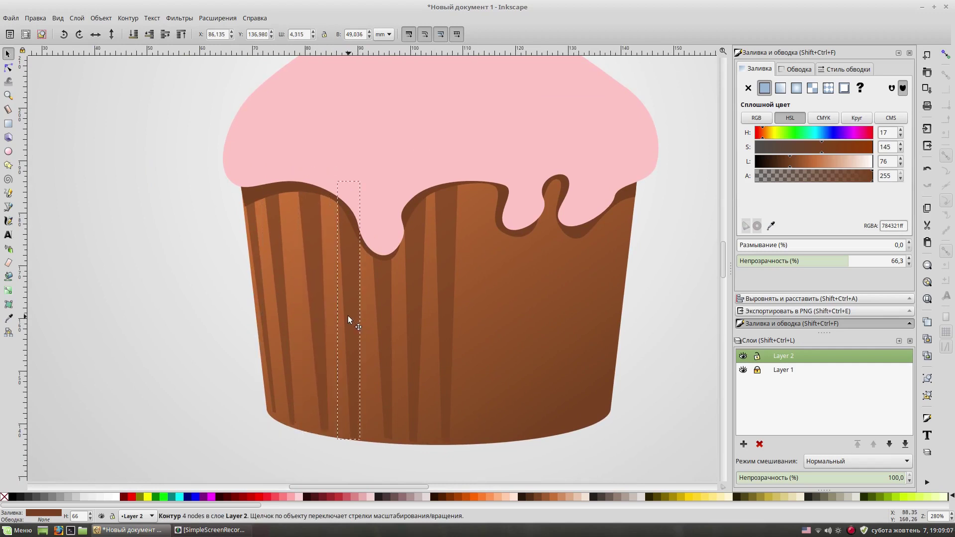
- Check the placement of the strips on the wrapper's left side
{"action": "key", "text": "Escape"}
{"action": "scroll", "coordinate": [312, 252], "scroll_direction": "down", "scroll_amount": 2}
{"action": "left_click", "coordinate": [251, 259]}
{"action": "left_click", "coordinate": [253, 127]}
{"action": "left_click", "coordinate": [303, 236]}
{"action": "left_click", "coordinate": [306, 184]}
{"action": "key", "text": "Escape"}
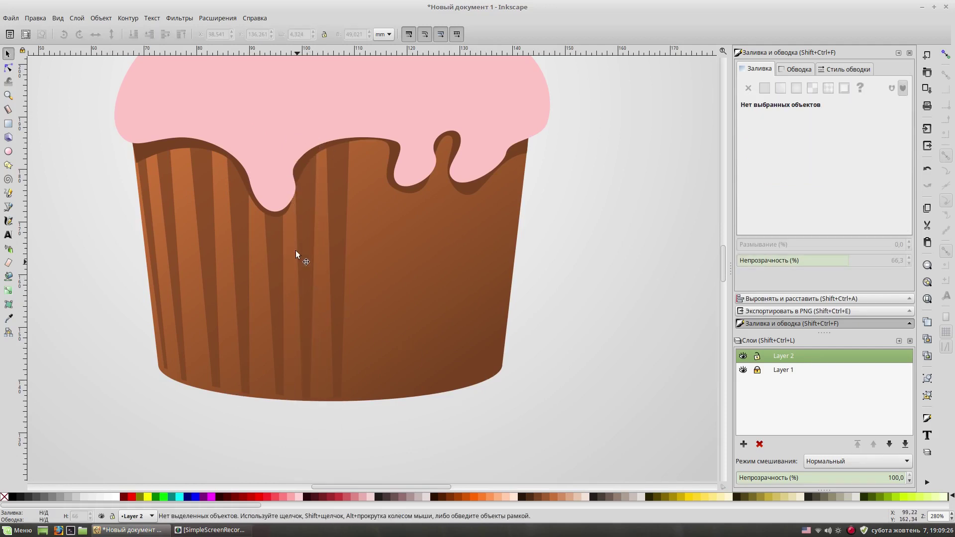
- Duplicate five left-side strips with Ctrl+D and move the copies onto the wrapper's right side
{"action": "left_click", "coordinate": [238, 235]}
{"action": "left_click", "coordinate": [495, 292]}
{"action": "left_click", "coordinate": [277, 244]}
{"action": "left_click", "coordinate": [305, 239], "text": "shift"}
{"action": "left_click", "coordinate": [238, 233], "text": "shift"}
{"action": "left_click", "coordinate": [207, 232], "text": "shift"}
{"action": "left_click", "coordinate": [169, 236], "text": "shift"}
{"action": "key", "text": "ctrl+d"}
{"action": "left_click_drag", "start_coordinate": [312, 234], "coordinate": [502, 229]}
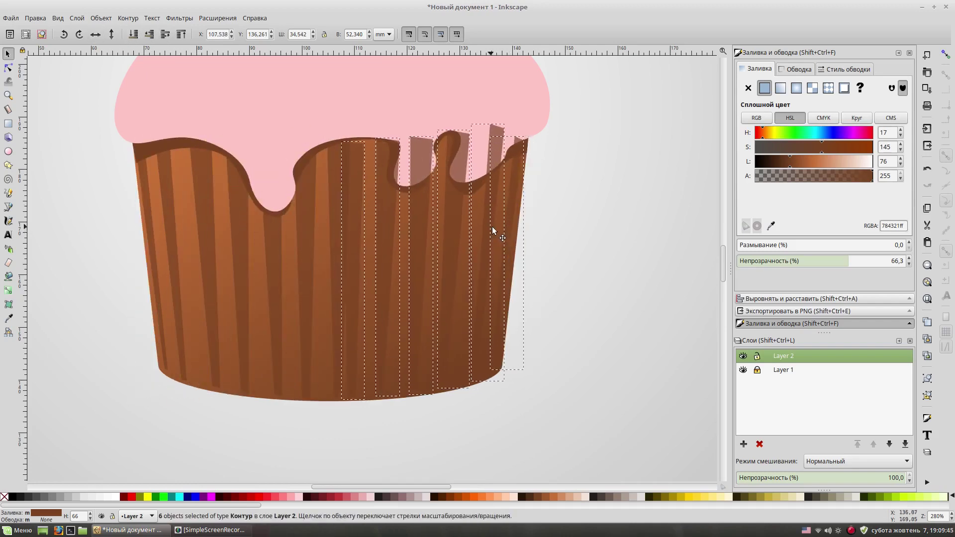
- Shift a copied strip toward the top right and bring the frosting back in front
{"action": "left_click", "coordinate": [356, 228]}
{"action": "left_click", "coordinate": [378, 269]}
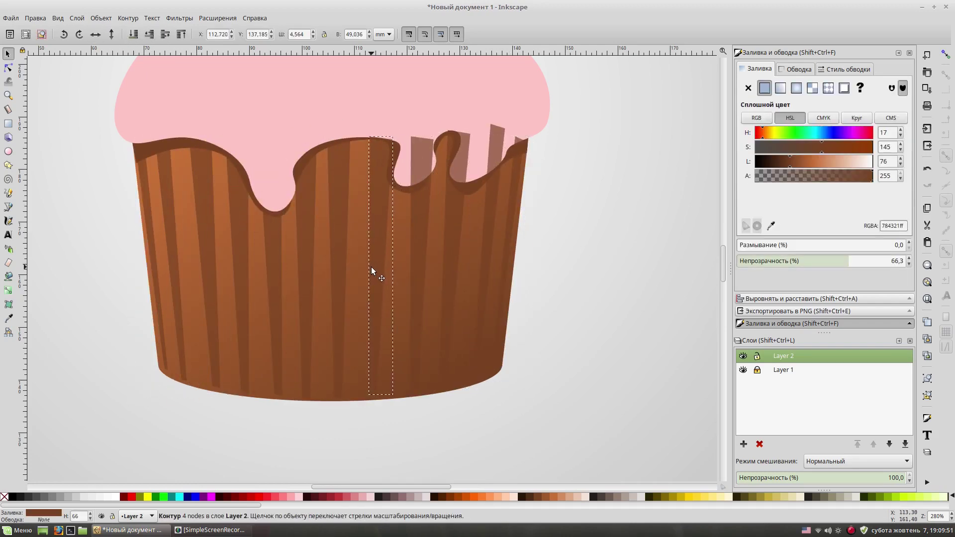
{"action": "left_click_drag", "start_coordinate": [417, 265], "coordinate": [455, 280]}
{"action": "left_click", "coordinate": [542, 95]}
{"action": "left_click", "coordinate": [330, 213]}
{"action": "key", "text": "Home"}
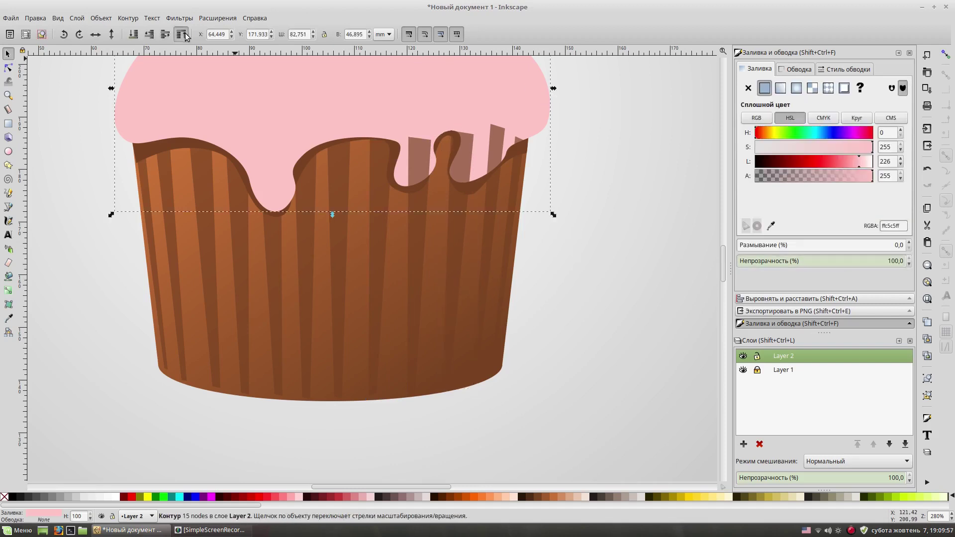
{"action": "left_click", "coordinate": [594, 313]}
{"action": "key", "text": "5"}
{"action": "key", "text": "4"}
{"action": "scroll", "coordinate": [456, 332], "scroll_direction": "up", "scroll_amount": 1}
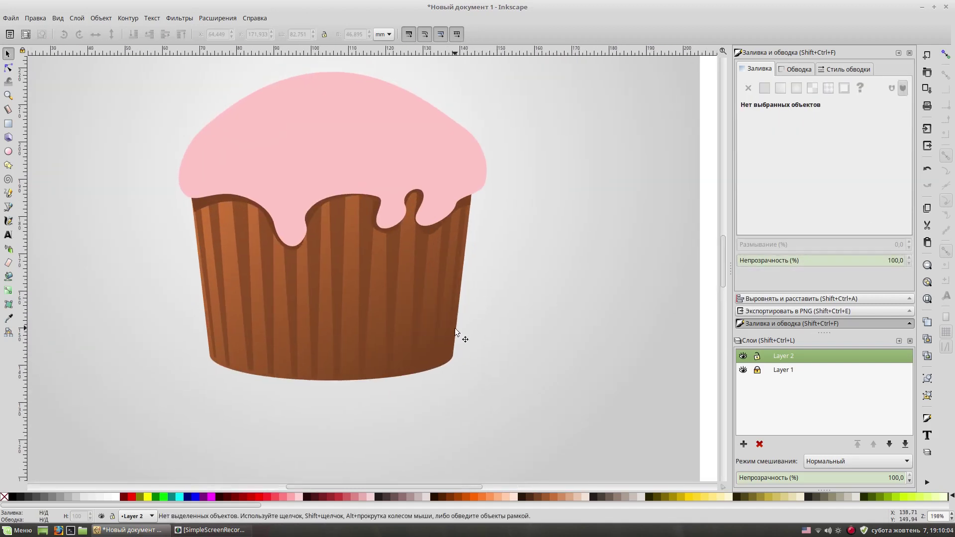
- Draw a closed Bezier shading shape over the lower and right part of the wrapper
{"action": "key", "text": "b"}
{"action": "left_click", "coordinate": [209, 322]}
{"action": "left_click_drag", "start_coordinate": [210, 353], "coordinate": [217, 361]}
{"action": "left_click_drag", "start_coordinate": [444, 366], "coordinate": [453, 351]}
{"action": "left_click", "coordinate": [469, 198]}
{"action": "left_click", "coordinate": [386, 170]}
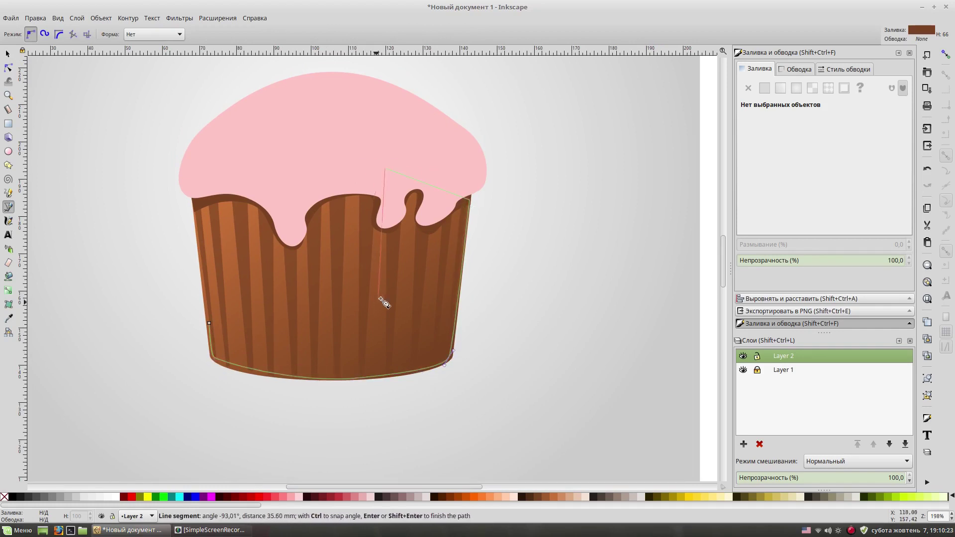
{"action": "left_click", "coordinate": [209, 323]}
{"action": "key", "text": "s"}
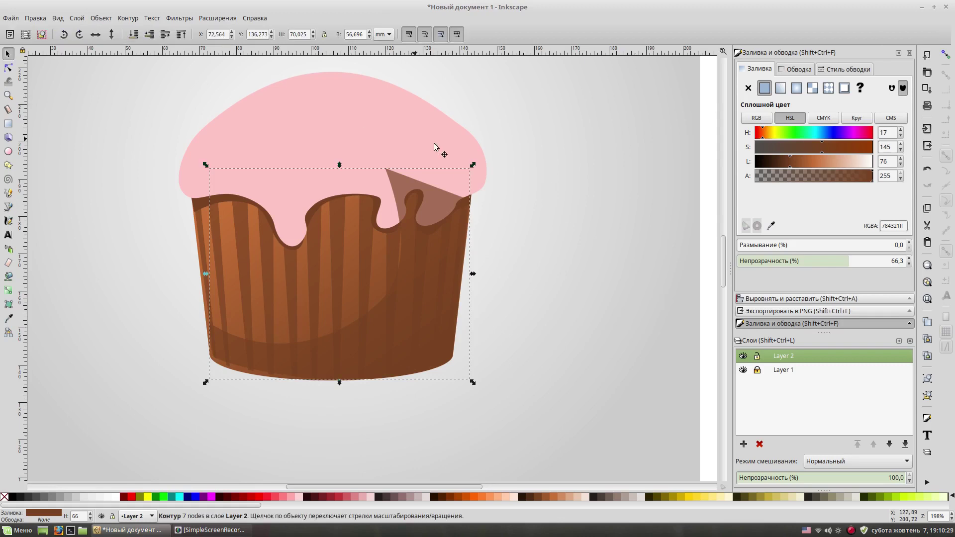
- Give the shading shape a diagonal translucent brown linear gradient
{"action": "left_click", "coordinate": [480, 356]}
{"action": "left_click", "coordinate": [385, 331]}
{"action": "left_click", "coordinate": [780, 88]}
{"action": "left_click_drag", "start_coordinate": [472, 274], "coordinate": [452, 364]}
{"action": "mouse_move", "coordinate": [209, 273]}
{"action": "left_mouse_down"}
{"action": "mouse_move", "coordinate": [301, 228]}
{"action": "mouse_move", "coordinate": [381, 284]}
{"action": "mouse_move", "coordinate": [369, 300]}
{"action": "left_mouse_up"}
{"action": "left_click", "coordinate": [301, 228]}
{"action": "left_click", "coordinate": [569, 307]}
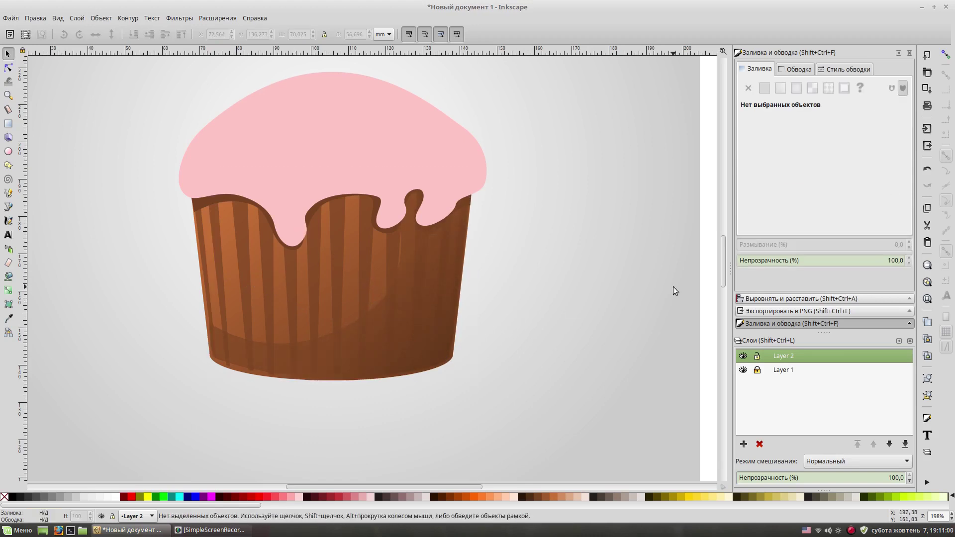
- Save the drawing as cake.svg
{"action": "left_click", "coordinate": [9, 19]}
{"action": "left_click", "coordinate": [53, 101]}
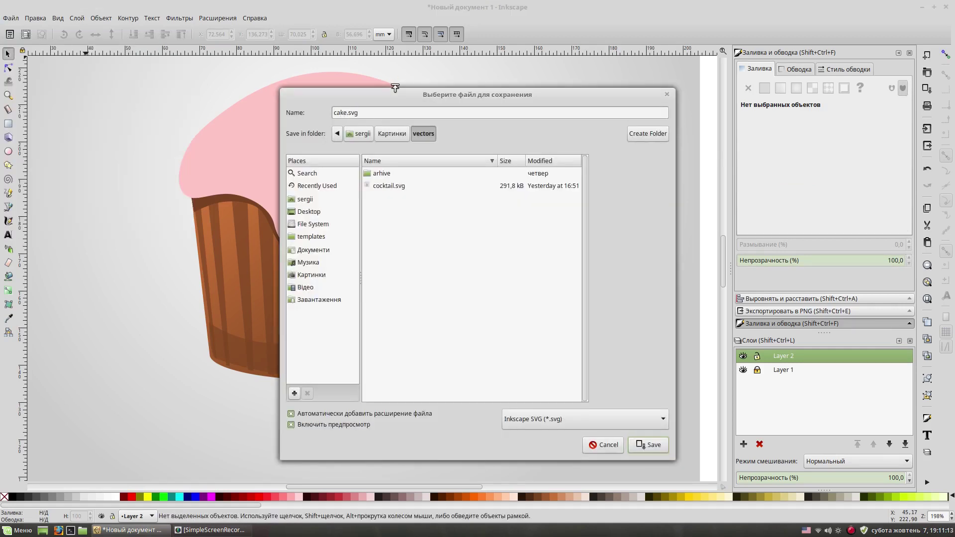
{"action": "key", "text": "Return"}
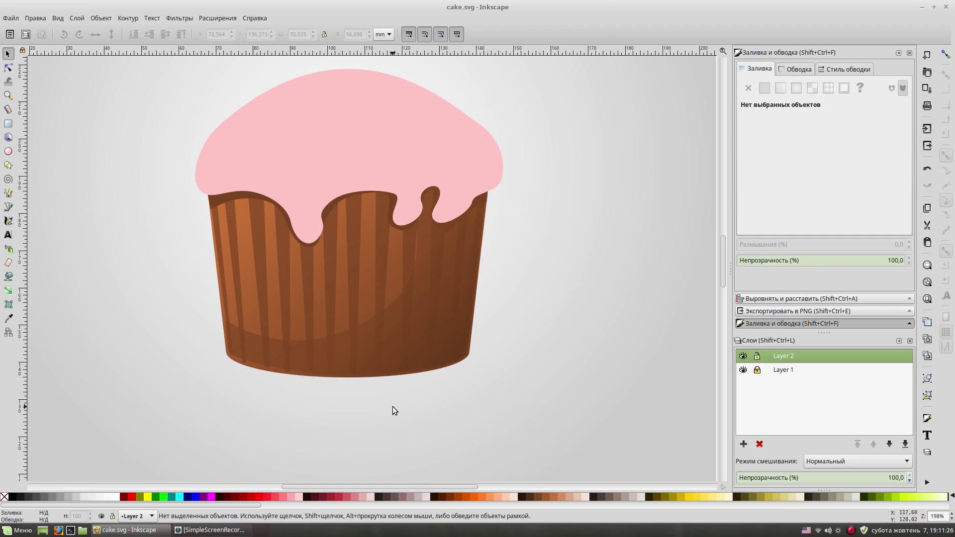
- Draw a closed curved highlight shape on the wrapper's upper left
{"action": "key", "text": "b"}
{"action": "left_click_drag", "start_coordinate": [219, 223], "coordinate": [235, 211]}
{"action": "left_click_drag", "start_coordinate": [326, 249], "coordinate": [341, 225]}
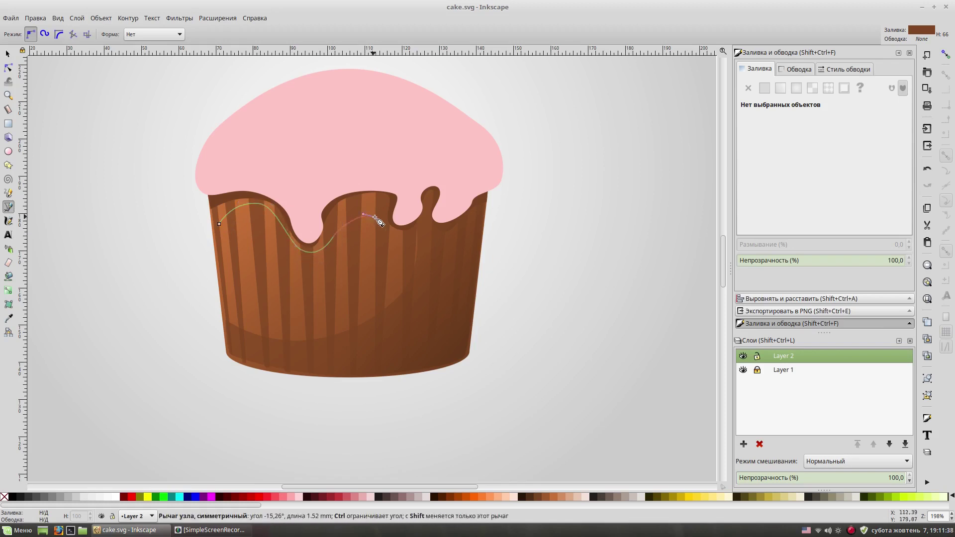
{"action": "left_click_drag", "start_coordinate": [219, 224], "coordinate": [228, 140]}
{"action": "key", "text": "s"}
- Fill the highlight with a light orange gradient starting near its top
{"action": "left_click", "coordinate": [815, 162]}
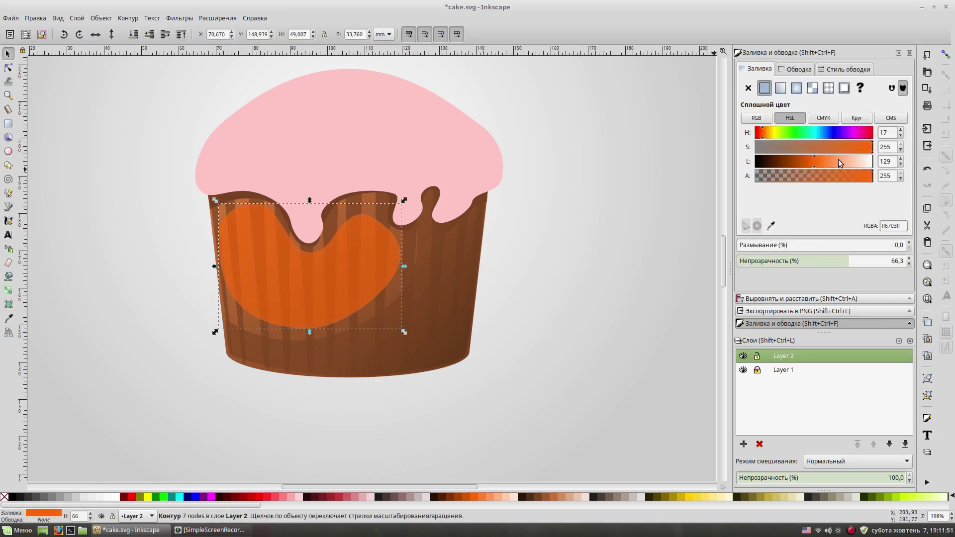
{"action": "left_click", "coordinate": [780, 88]}
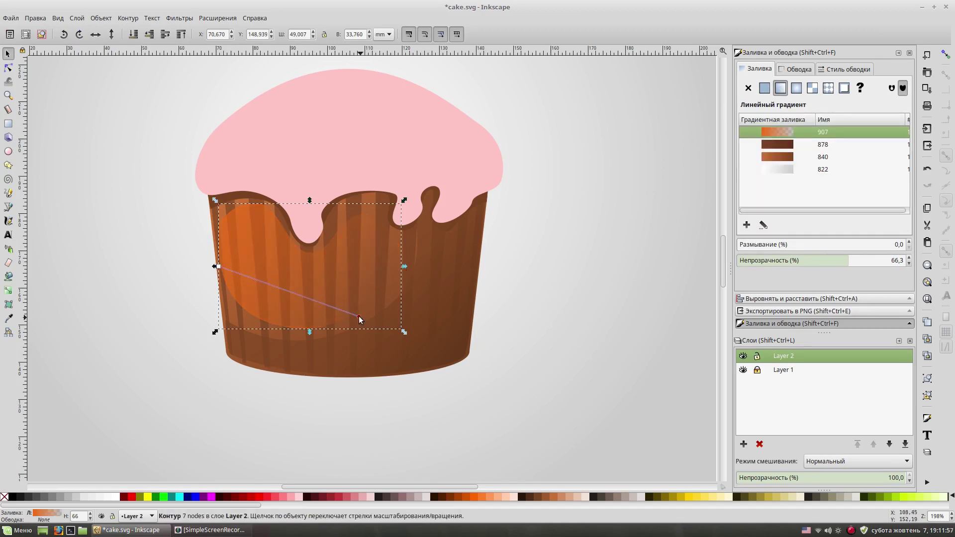
{"action": "left_click", "coordinate": [765, 87]}
{"action": "left_click", "coordinate": [903, 260]}
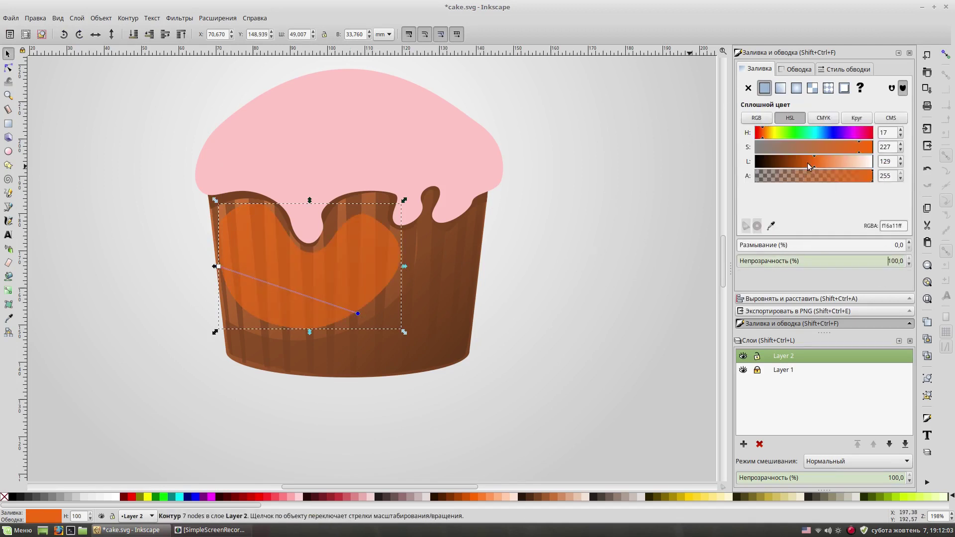
{"action": "left_click_drag", "start_coordinate": [807, 164], "coordinate": [804, 164]}
{"action": "left_click_drag", "start_coordinate": [219, 272], "coordinate": [237, 213]}
{"action": "left_click", "coordinate": [833, 162]}
- Check the highlight and the brown wrapper by selecting each in turn
{"action": "left_click", "coordinate": [667, 100]}
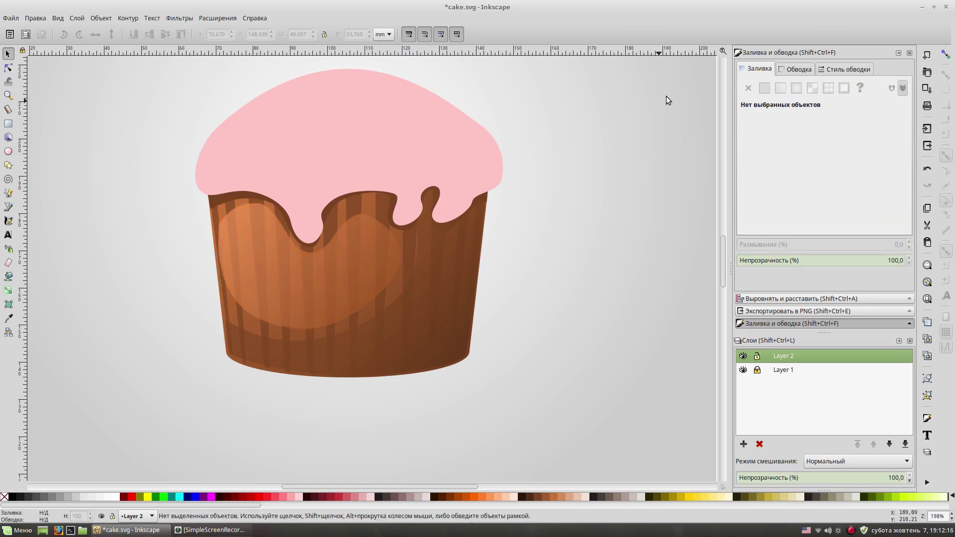
{"action": "left_click", "coordinate": [310, 302]}
{"action": "scroll", "coordinate": [78, 516], "scroll_direction": "down", "scroll_amount": 10}
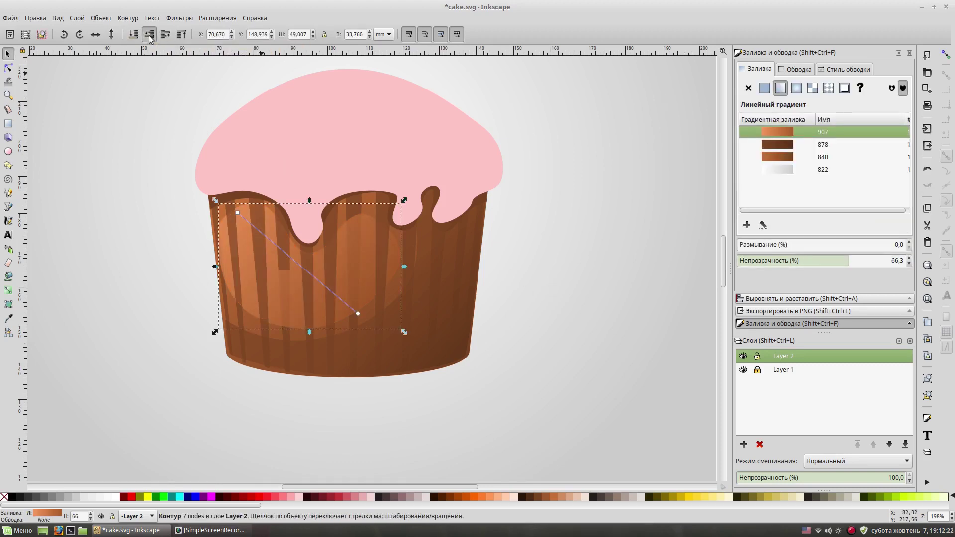
{"action": "left_click", "coordinate": [553, 332]}
{"action": "left_click", "coordinate": [393, 352]}
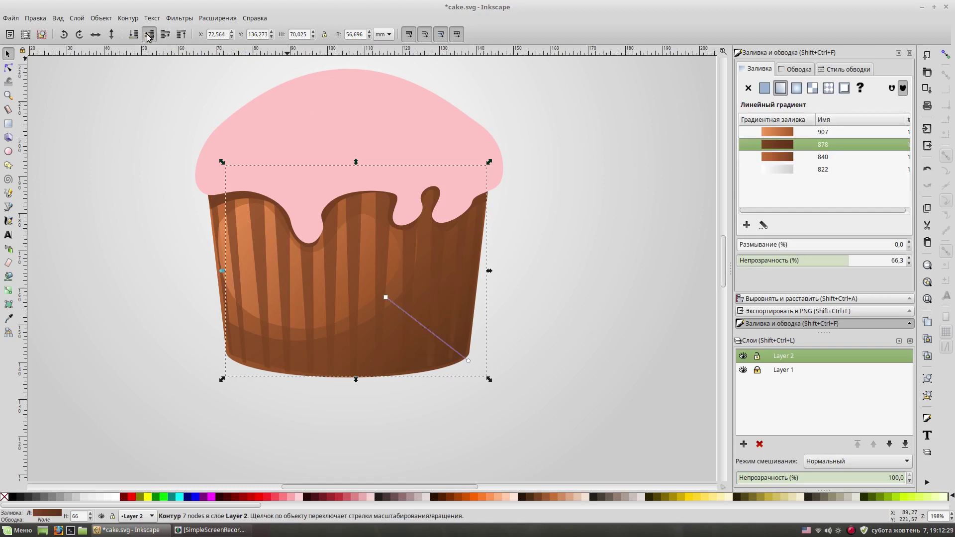
{"action": "left_click", "coordinate": [560, 315]}
- Draw a closed sheen shape along the wrapper's right side and bottom
{"action": "key", "text": "b"}
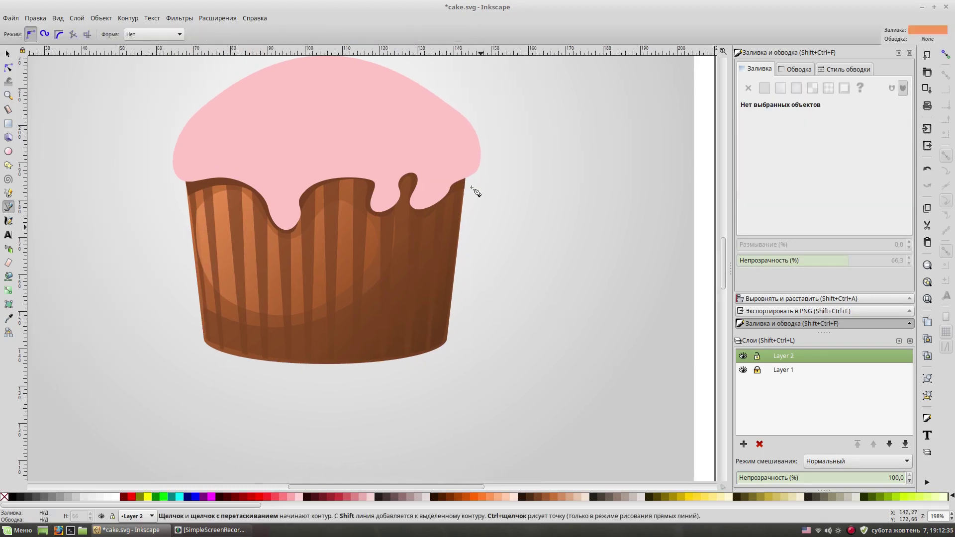
{"action": "left_click", "coordinate": [463, 188]}
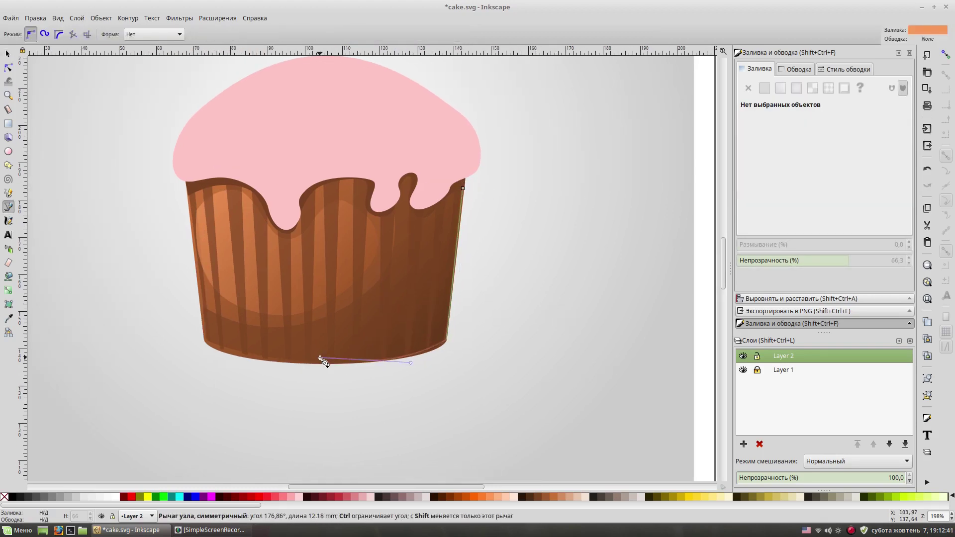
{"action": "left_click_drag", "start_coordinate": [361, 349], "coordinate": [391, 336]}
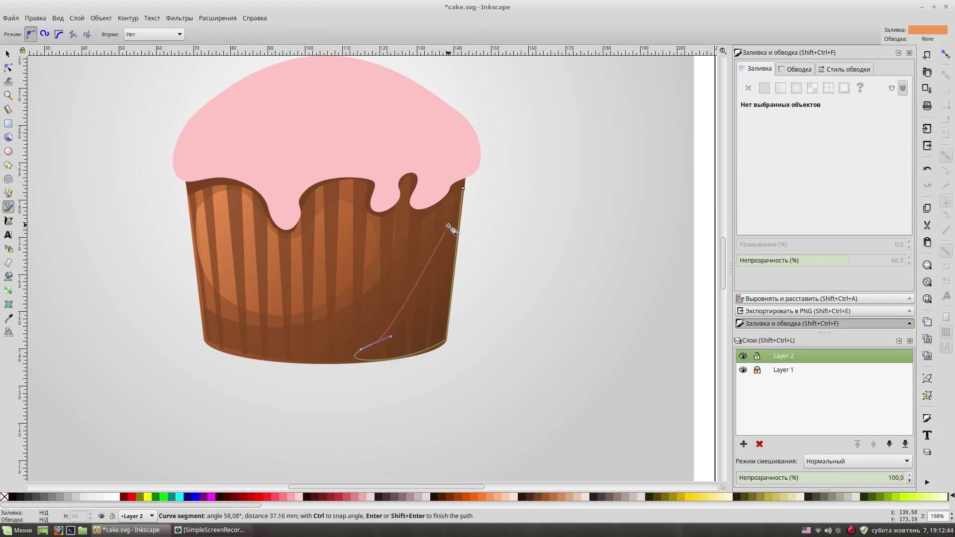
{"action": "left_click", "coordinate": [463, 188]}
{"action": "key", "text": "s"}
- Colour the sheen's gradient stops darker orange and deep brown with reduced opacity
{"action": "left_click", "coordinate": [780, 88]}
{"action": "key", "text": "ctrl+z"}
{"action": "key", "text": "ctrl+z"}
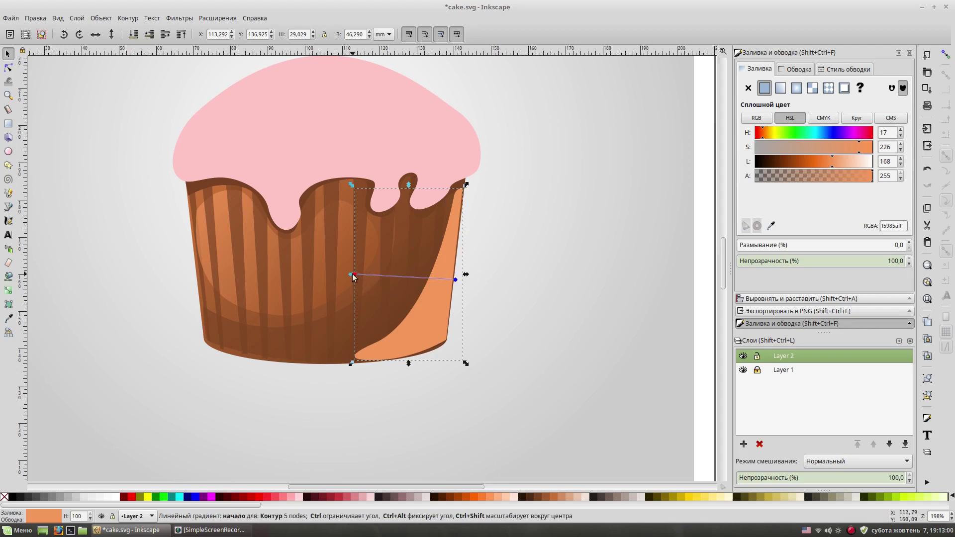
{"action": "left_click", "coordinate": [781, 88]}
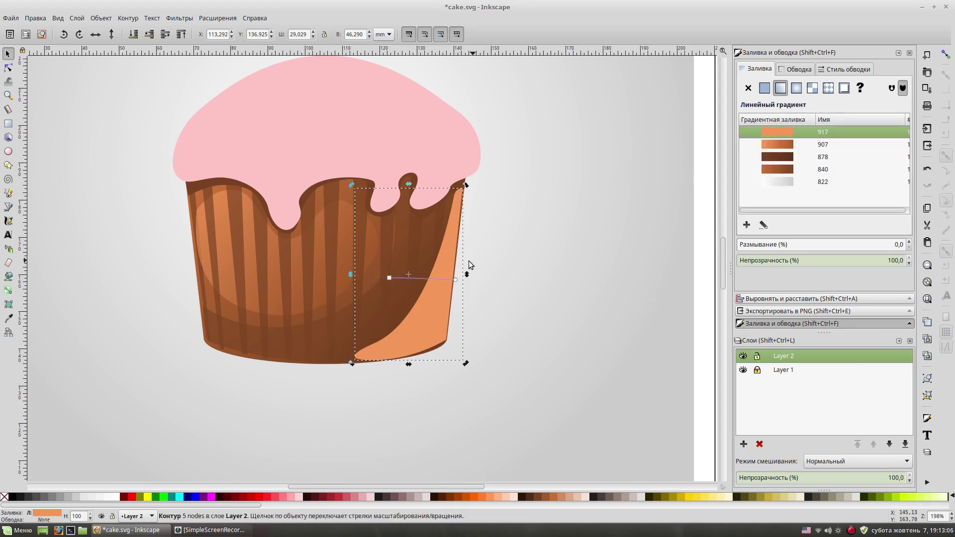
{"action": "key", "text": "ctrl+z"}
{"action": "left_click", "coordinate": [824, 160]}
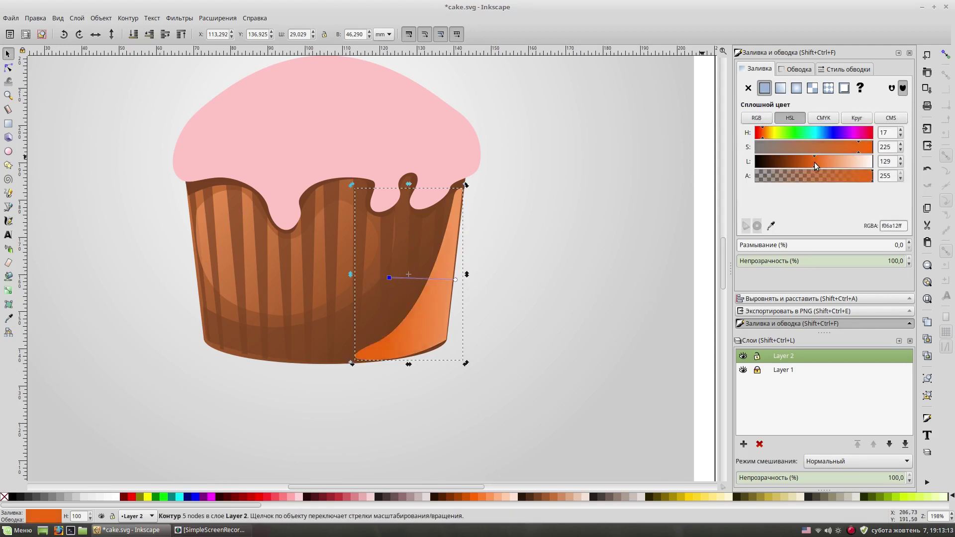
{"action": "left_click", "coordinate": [780, 88]}
{"action": "left_click", "coordinate": [832, 264]}
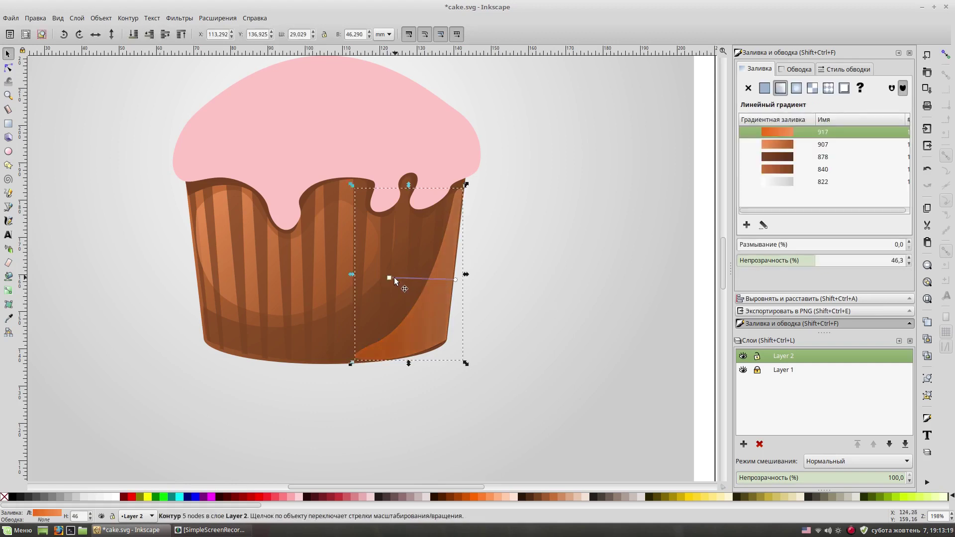
{"action": "left_click", "coordinate": [425, 273]}
{"action": "left_click_drag", "start_coordinate": [827, 166], "coordinate": [797, 165]}
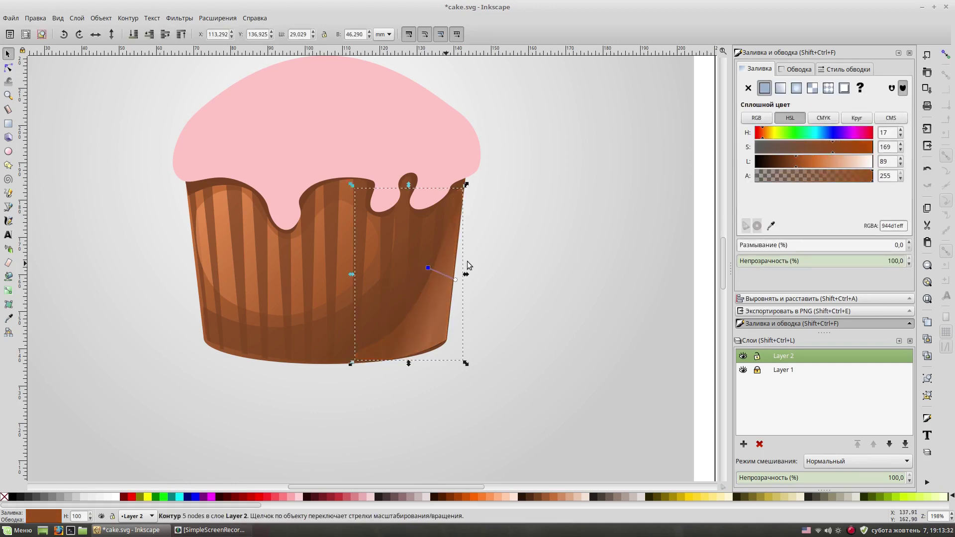
{"action": "left_click", "coordinate": [548, 272]}
- Fit the sheen's bottom corner to the wrapper edge with the Node tool, then save
{"action": "key", "text": "minus"}
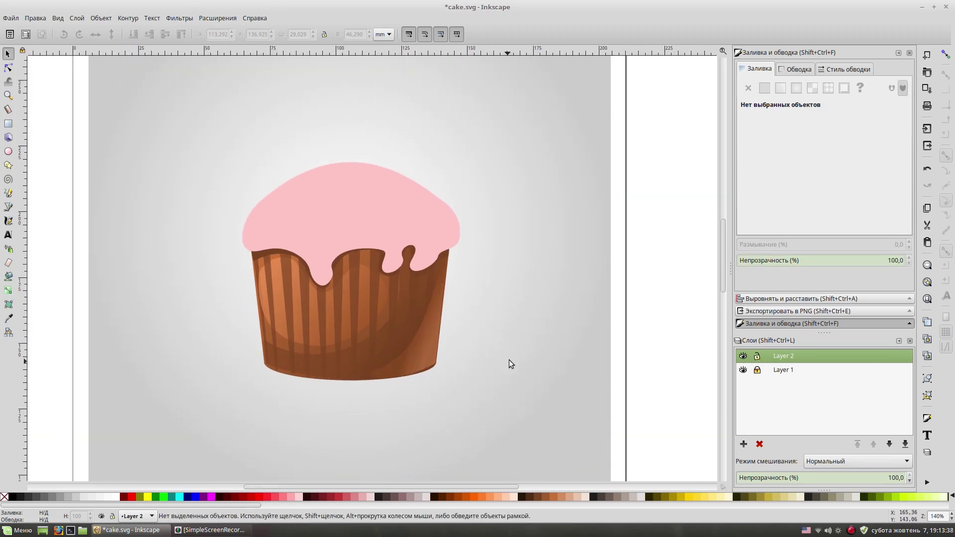
{"action": "scroll", "coordinate": [529, 352], "scroll_direction": "up", "scroll_amount": 1}
{"action": "scroll", "coordinate": [529, 352], "scroll_direction": "up", "scroll_amount": 1}
{"action": "double_click", "coordinate": [471, 287]}
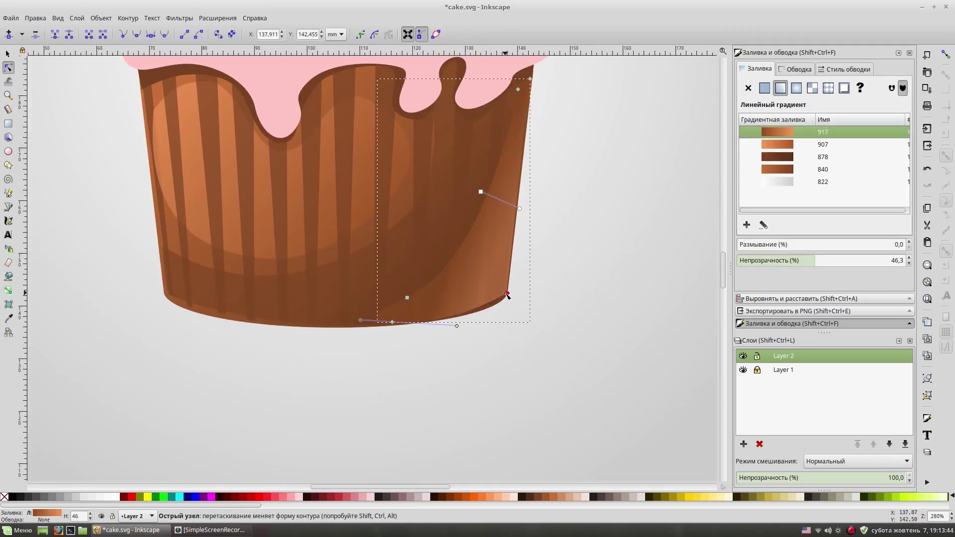
{"action": "left_click_drag", "start_coordinate": [461, 326], "coordinate": [491, 316]}
{"action": "key", "text": "s"}
{"action": "left_click", "coordinate": [593, 270]}
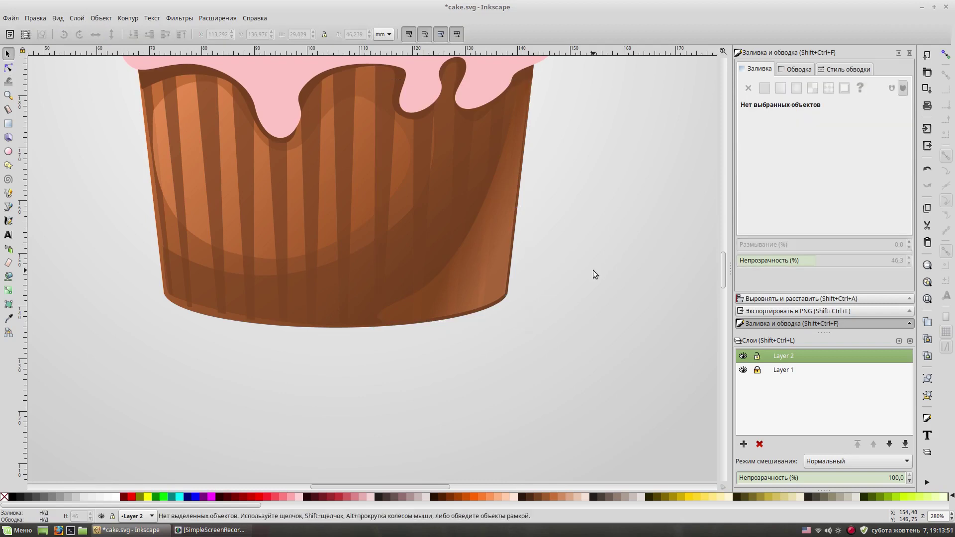
{"action": "key", "text": "minus"}
{"action": "key", "text": "minus"}
{"action": "key", "text": "ctrl+s"}
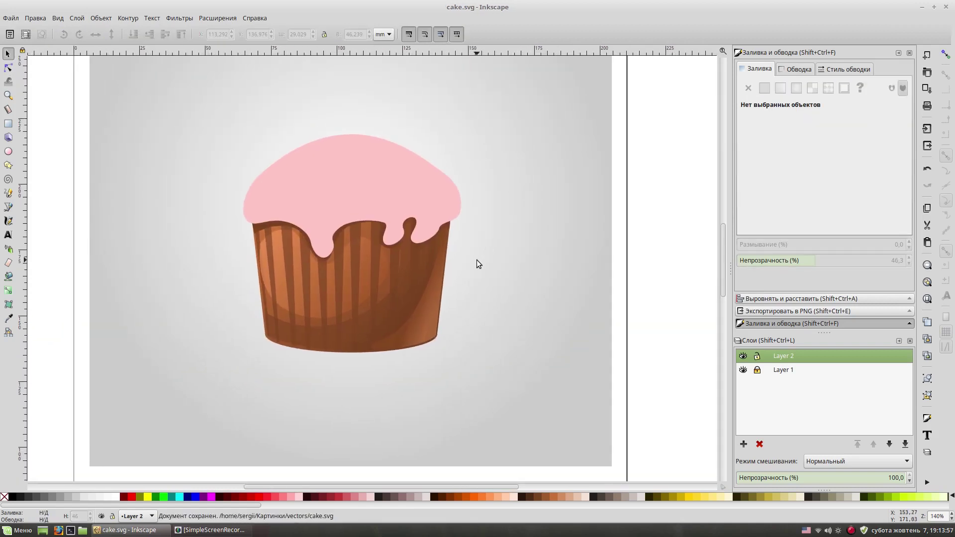
- Apply a linear gradient to the icing running from its top to the drips, with a pink stop
{"action": "left_click", "coordinate": [374, 177]}
{"action": "left_click", "coordinate": [781, 88]}
{"action": "left_click", "coordinate": [462, 198]}
{"action": "left_click_drag", "start_coordinate": [462, 198], "coordinate": [437, 231]}
{"action": "left_click_drag", "start_coordinate": [244, 196], "coordinate": [320, 141]}
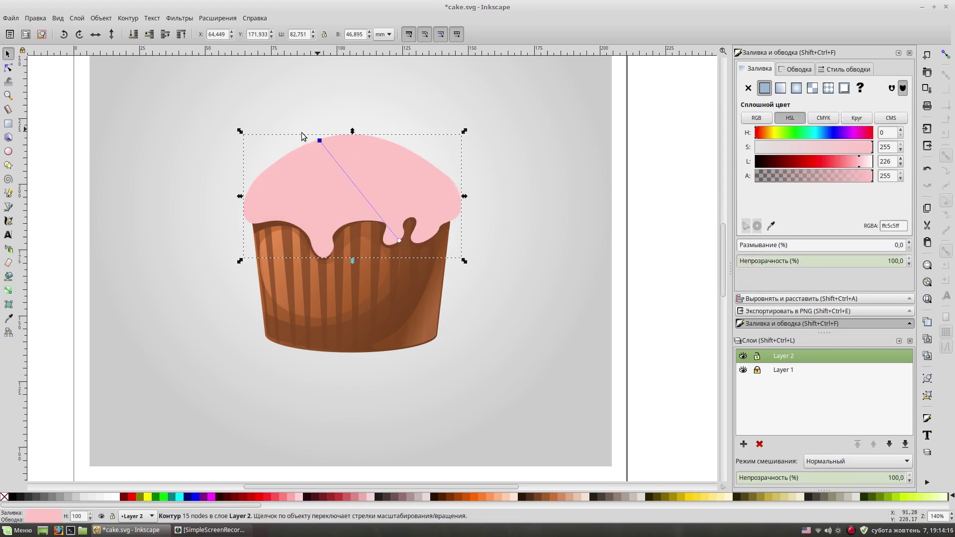
{"action": "mouse_move", "coordinate": [859, 161]}
{"action": "left_mouse_down"}
{"action": "mouse_move", "coordinate": [885, 166]}
{"action": "mouse_move", "coordinate": [855, 161]}
{"action": "left_mouse_up"}
{"action": "left_click", "coordinate": [870, 146]}
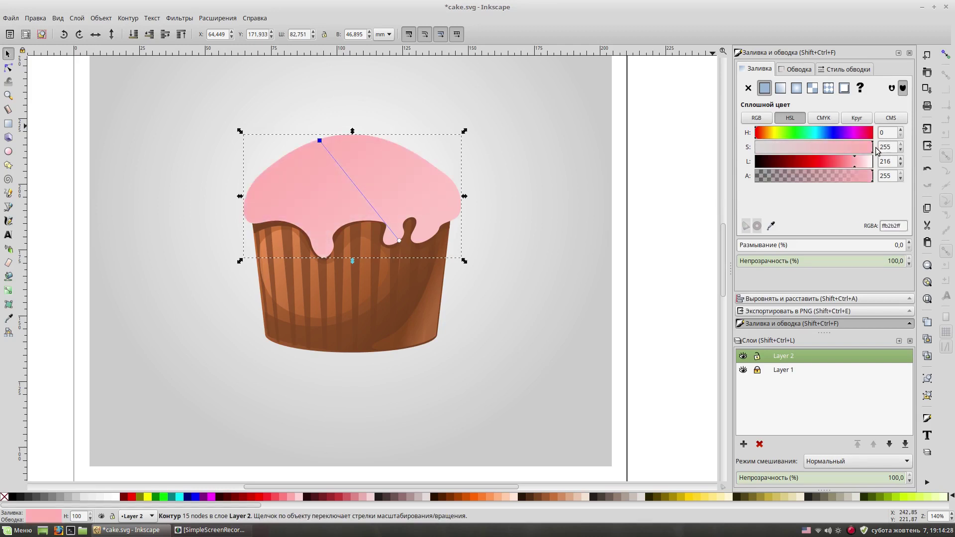
- Deepen the pink stop slightly and reposition the gradient from icing top to drips
{"action": "key", "text": "ctrl+z"}
{"action": "left_click_drag", "start_coordinate": [854, 161], "coordinate": [850, 161]}
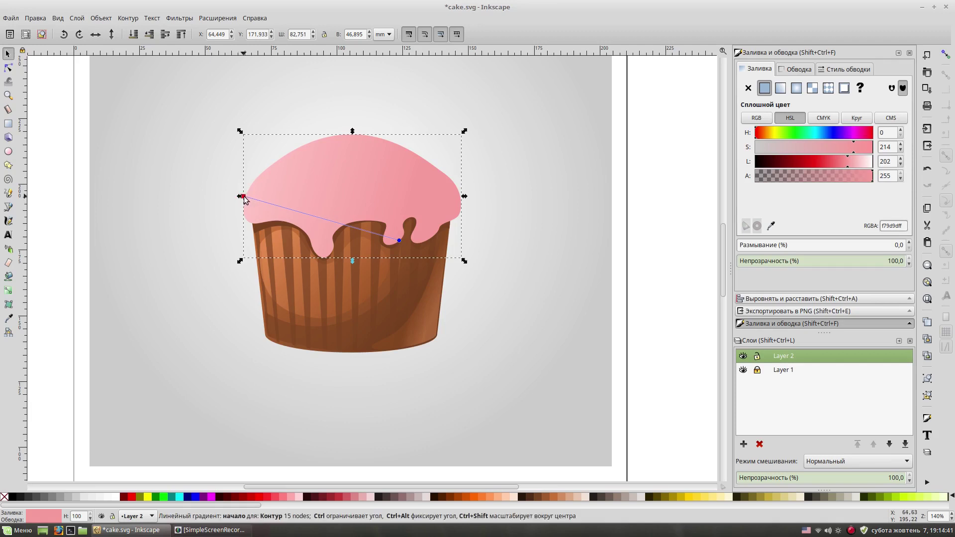
{"action": "left_click_drag", "start_coordinate": [243, 197], "coordinate": [324, 138]}
{"action": "left_click_drag", "start_coordinate": [399, 240], "coordinate": [361, 230]}
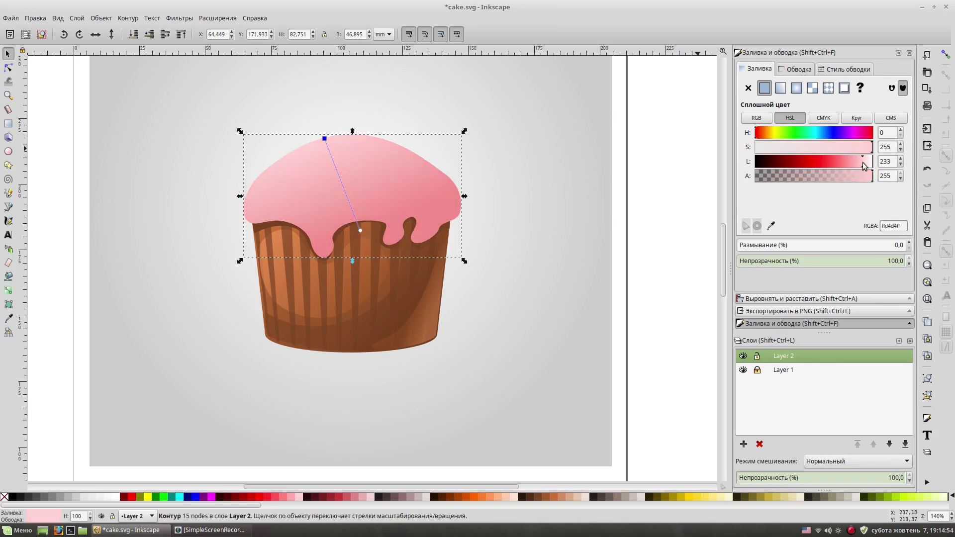
{"action": "left_click", "coordinate": [561, 208]}
{"action": "left_click", "coordinate": [327, 202]}
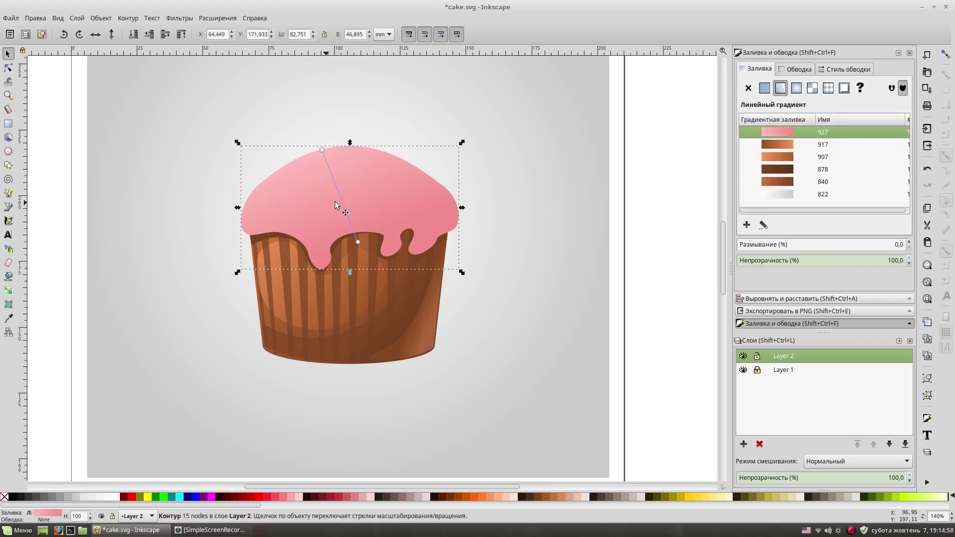
{"action": "left_click", "coordinate": [553, 184]}
- Draw a closed Bezier highlight shape across the icing's upper left
{"action": "key", "text": "b"}
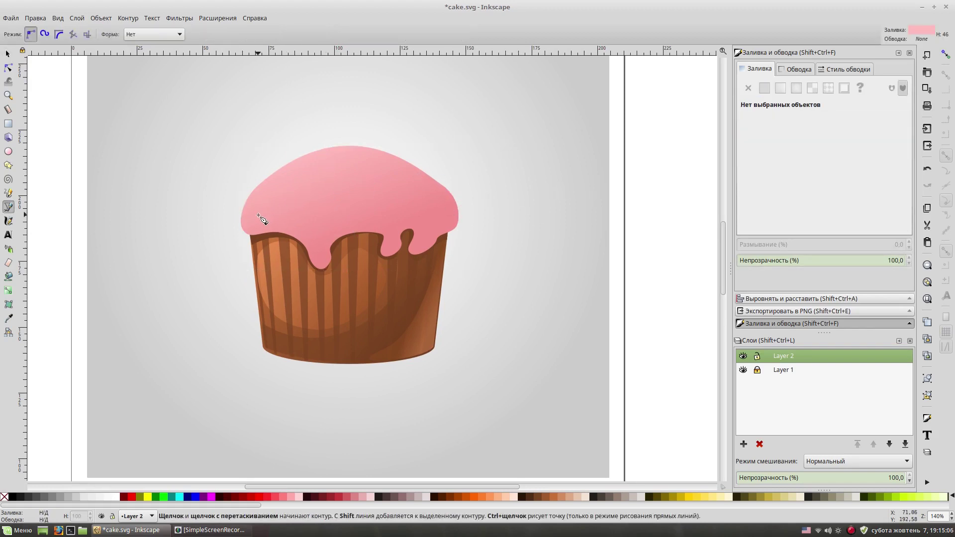
{"action": "left_click", "coordinate": [256, 217]}
{"action": "left_click_drag", "start_coordinate": [427, 186], "coordinate": [422, 195]}
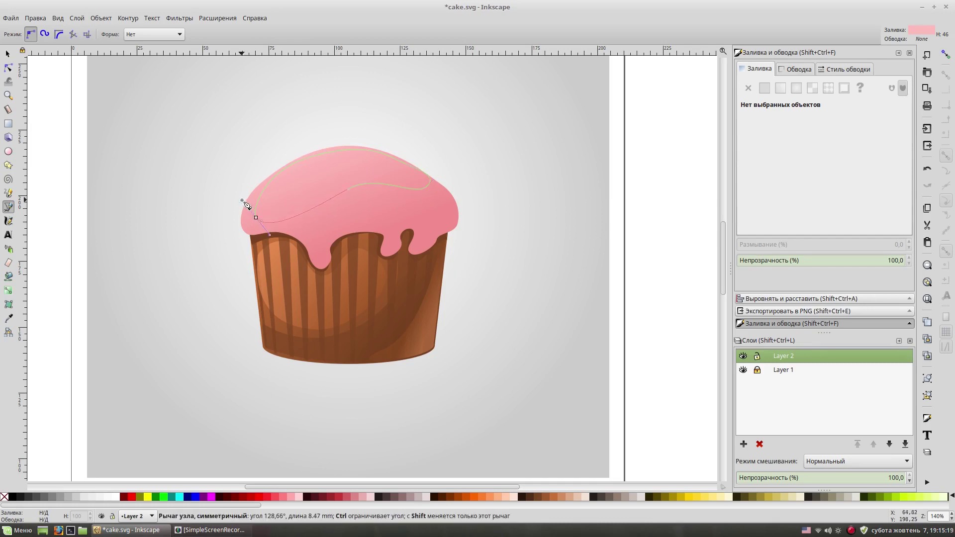
{"action": "left_click", "coordinate": [256, 217]}
{"action": "key", "text": "s"}
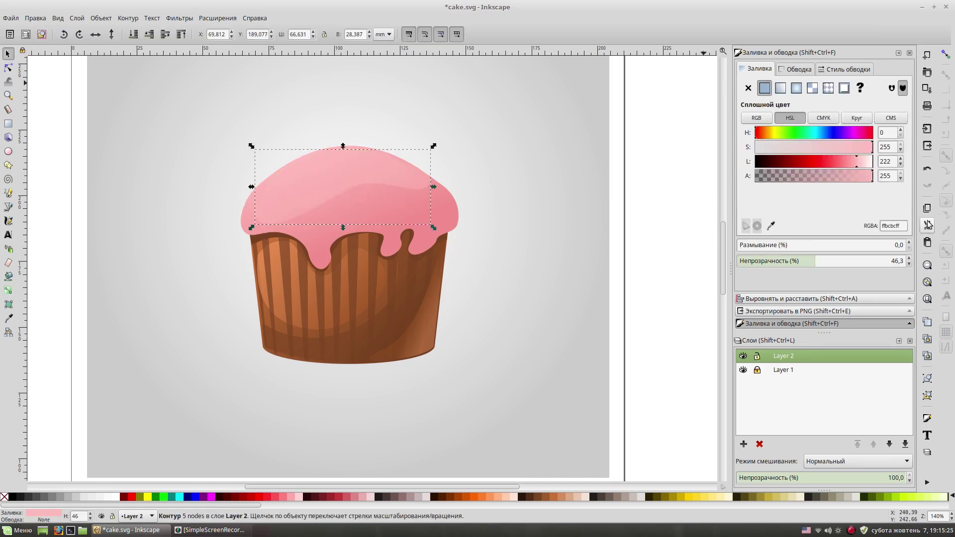
- Make the highlight fully opaque with a linear gradient ending in a white stop
{"action": "left_click_drag", "start_coordinate": [887, 261], "coordinate": [915, 268]}
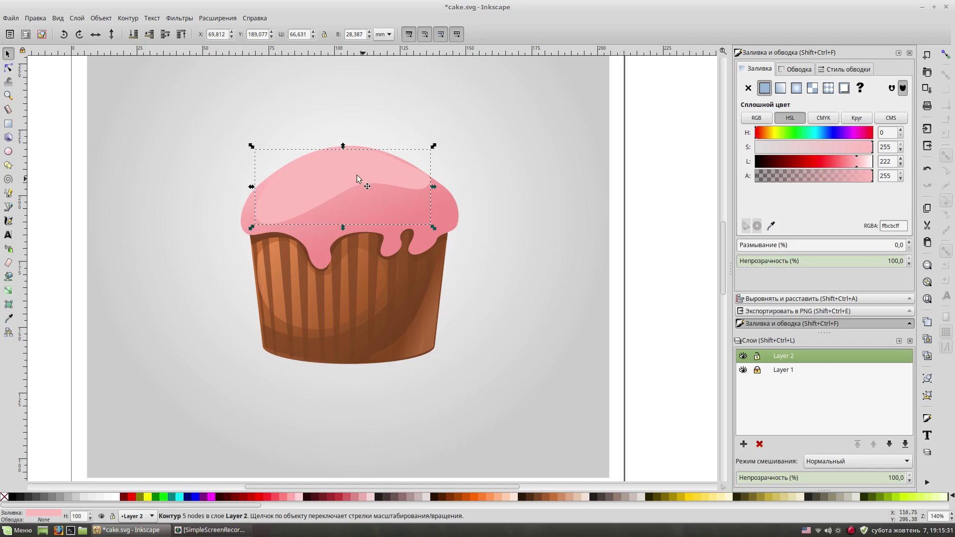
{"action": "left_click", "coordinate": [779, 87]}
{"action": "left_click_drag", "start_coordinate": [324, 158], "coordinate": [318, 156]}
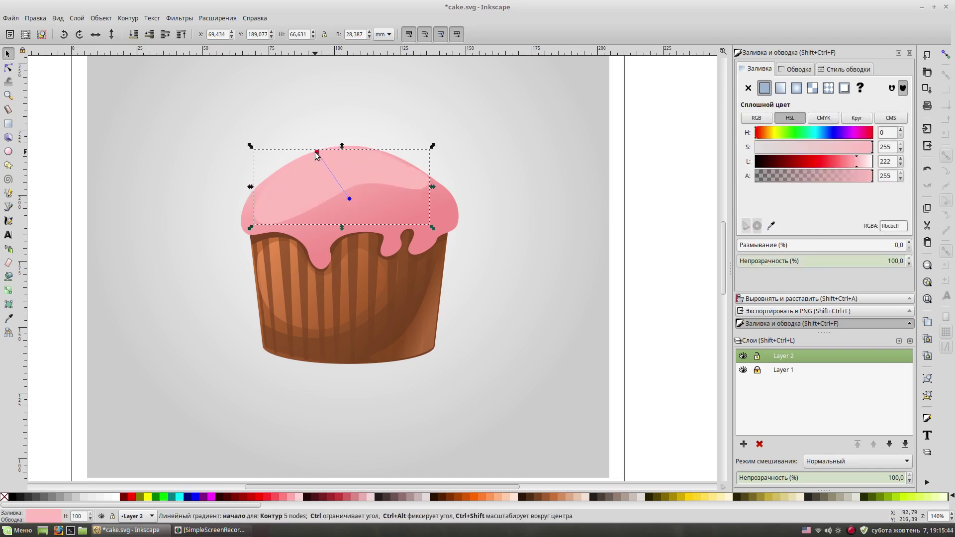
{"action": "left_click", "coordinate": [115, 497]}
{"action": "left_click", "coordinate": [535, 165]}
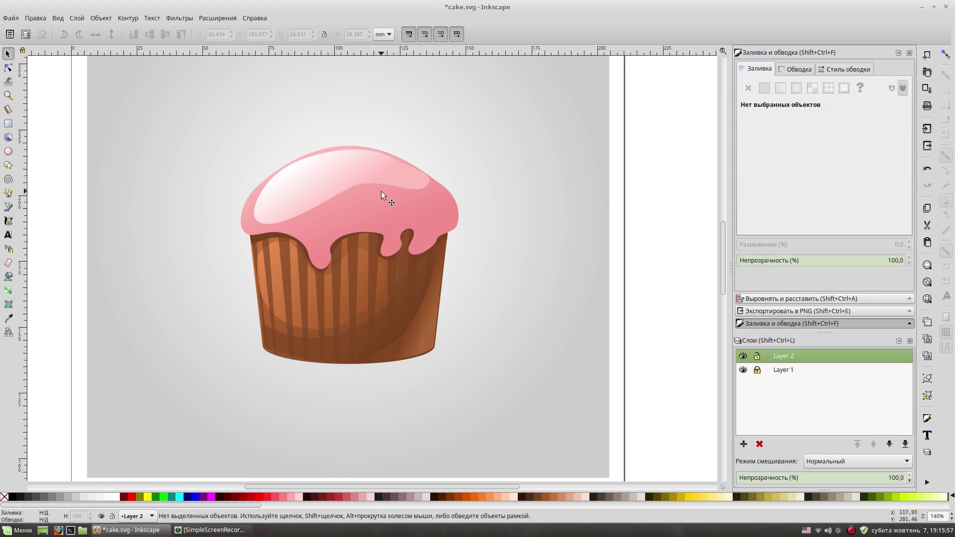
{"action": "key", "text": "b"}
{"action": "key", "text": "plus"}
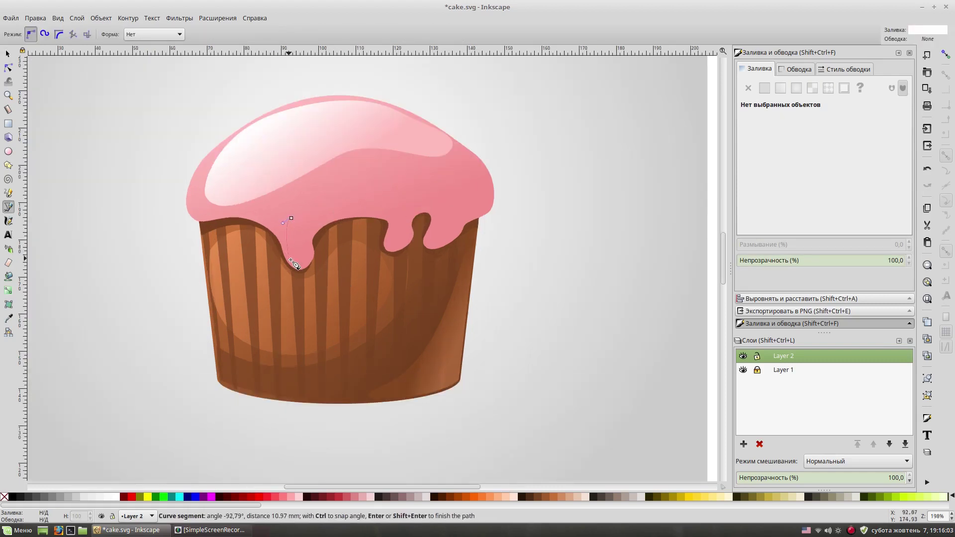
- Draw a small pink highlight inside the left icing drip
{"action": "left_click_drag", "start_coordinate": [289, 218], "coordinate": [305, 250]}
{"action": "mouse_move", "coordinate": [291, 218]}
{"action": "left_mouse_down"}
{"action": "mouse_move", "coordinate": [285, 242]}
{"action": "mouse_move", "coordinate": [310, 250]}
{"action": "left_mouse_up"}
{"action": "key", "text": "s"}
{"action": "key", "text": "ctrl+shift+v"}
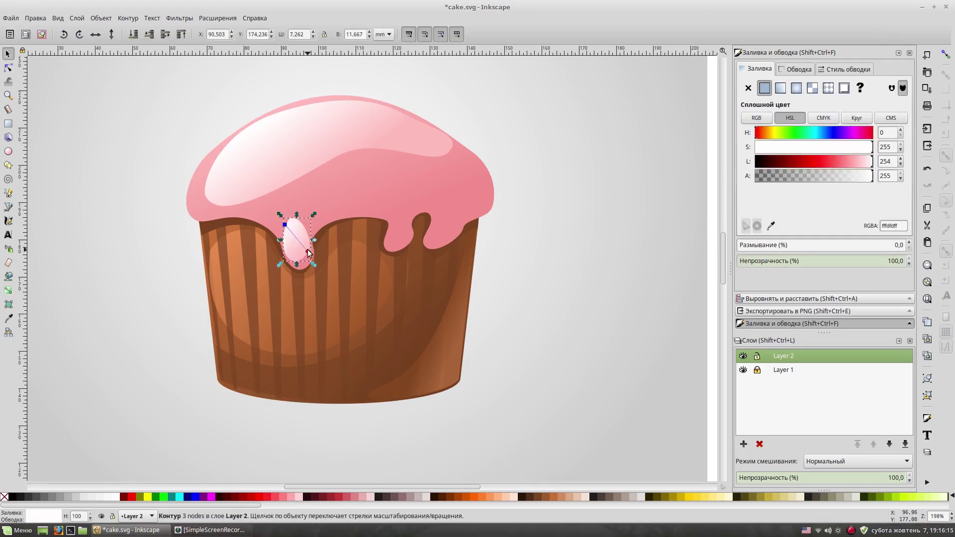
{"action": "left_click_drag", "start_coordinate": [856, 163], "coordinate": [848, 165]}
{"action": "left_click", "coordinate": [620, 213]}
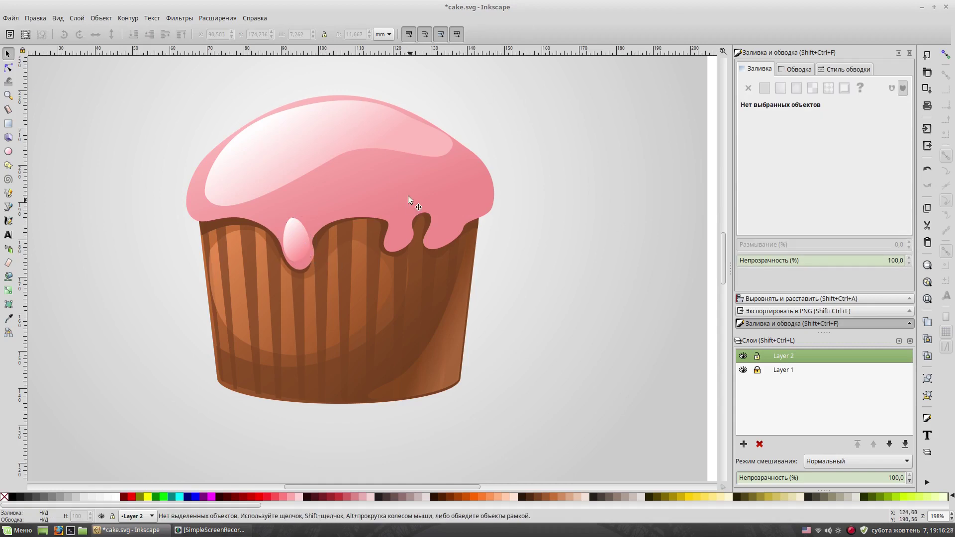
- Add a gradient-filled highlight along the lower-left icing edge
{"action": "key", "text": "b"}
{"action": "left_click", "coordinate": [214, 216]}
{"action": "left_click_drag", "start_coordinate": [275, 230], "coordinate": [278, 231]}
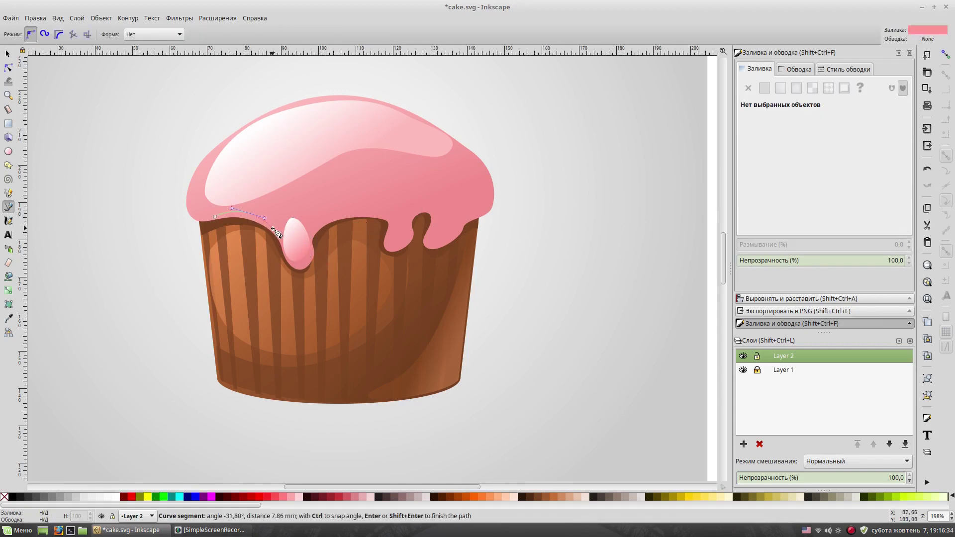
{"action": "left_click", "coordinate": [214, 216]}
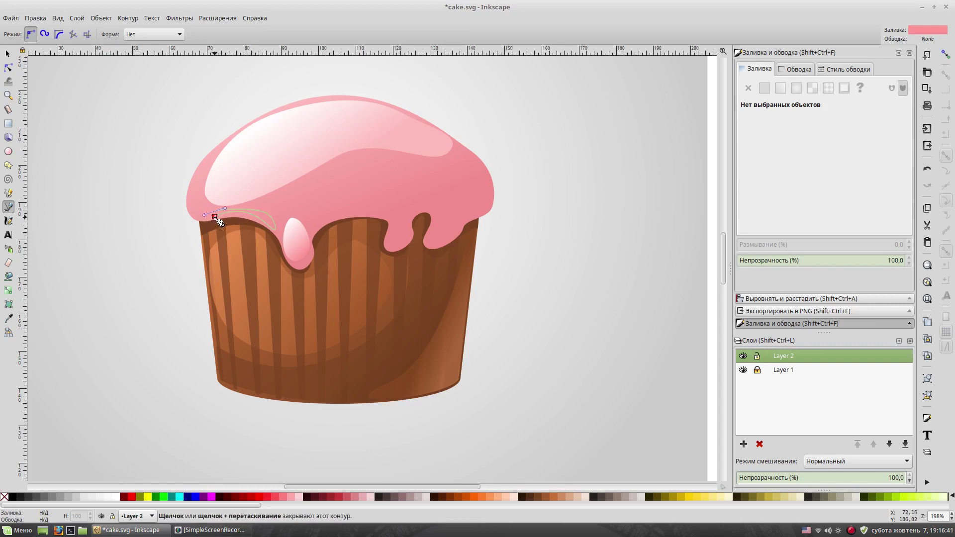
{"action": "key", "text": "s"}
{"action": "left_click", "coordinate": [781, 88]}
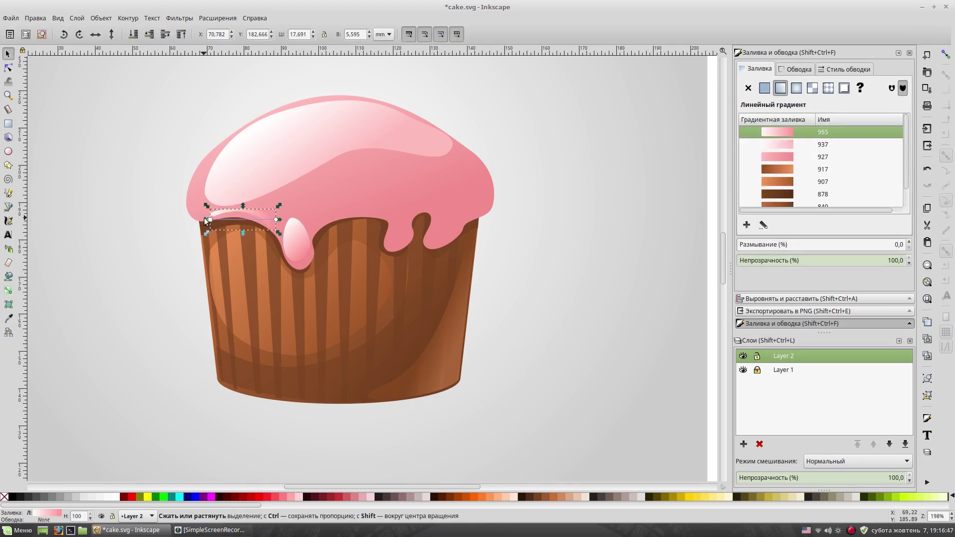
{"action": "left_click_drag", "start_coordinate": [276, 220], "coordinate": [264, 224]}
{"action": "left_click", "coordinate": [656, 305]}
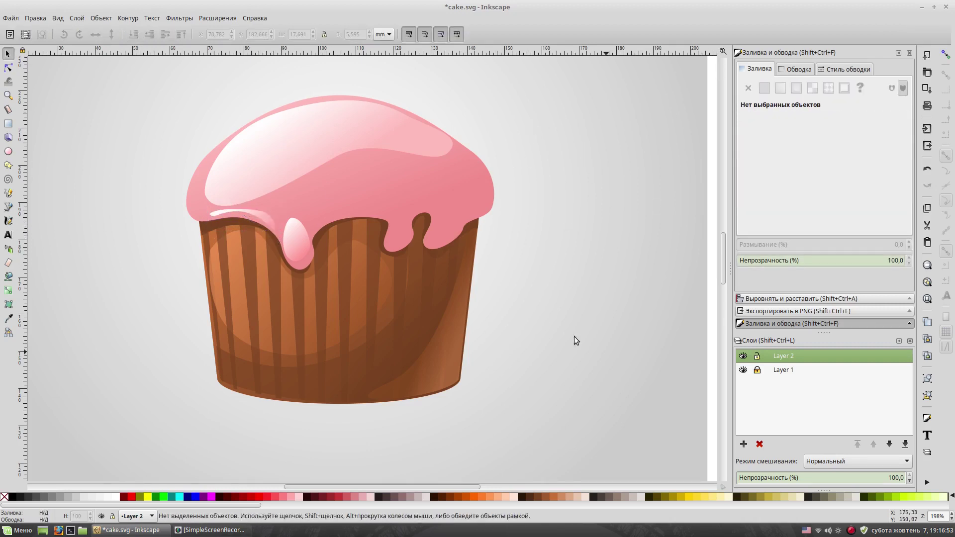
- Outline a gradient-filled highlight on the right drip
{"action": "scroll", "coordinate": [488, 211], "scroll_direction": "right", "scroll_amount": 2}
{"action": "key", "text": "b"}
{"action": "left_click", "coordinate": [349, 204]}
{"action": "left_click", "coordinate": [341, 246]}
{"action": "left_click", "coordinate": [355, 215]}
{"action": "left_click", "coordinate": [350, 205]}
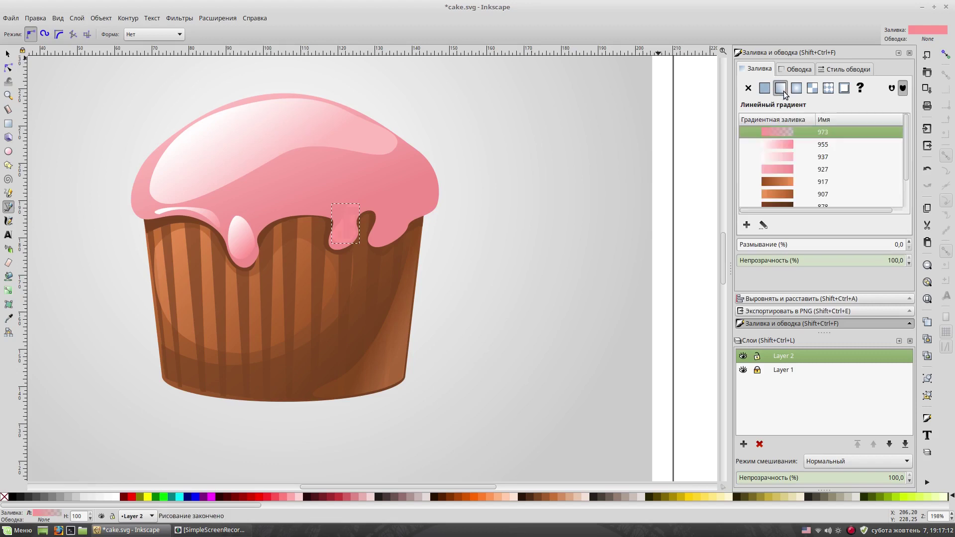
{"action": "key", "text": "s"}
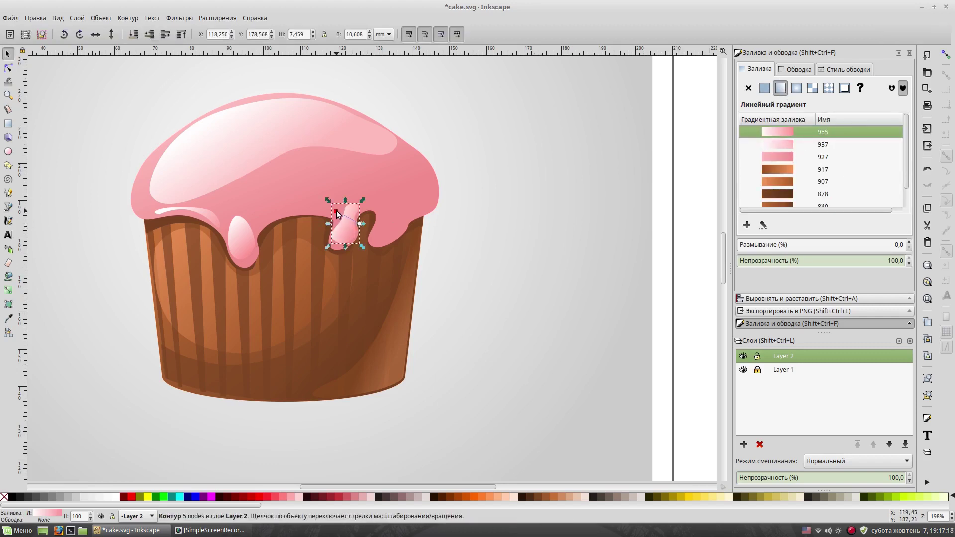
{"action": "left_click", "coordinate": [337, 210]}
{"action": "left_click", "coordinate": [532, 209]}
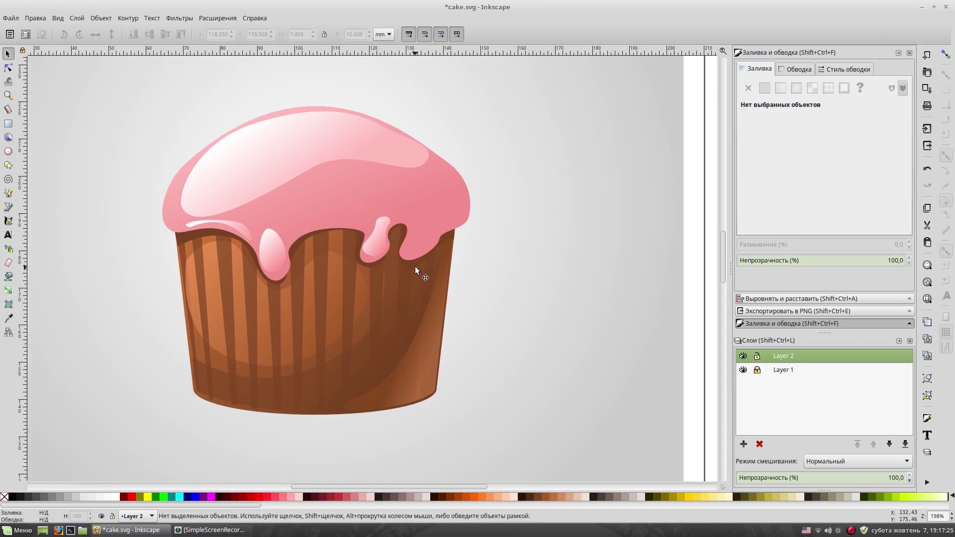
{"action": "left_click", "coordinate": [200, 237]}
- Darken the brown band under the drips and stretch it slightly downward
{"action": "left_click", "coordinate": [122, 249]}
{"action": "left_click", "coordinate": [207, 238]}
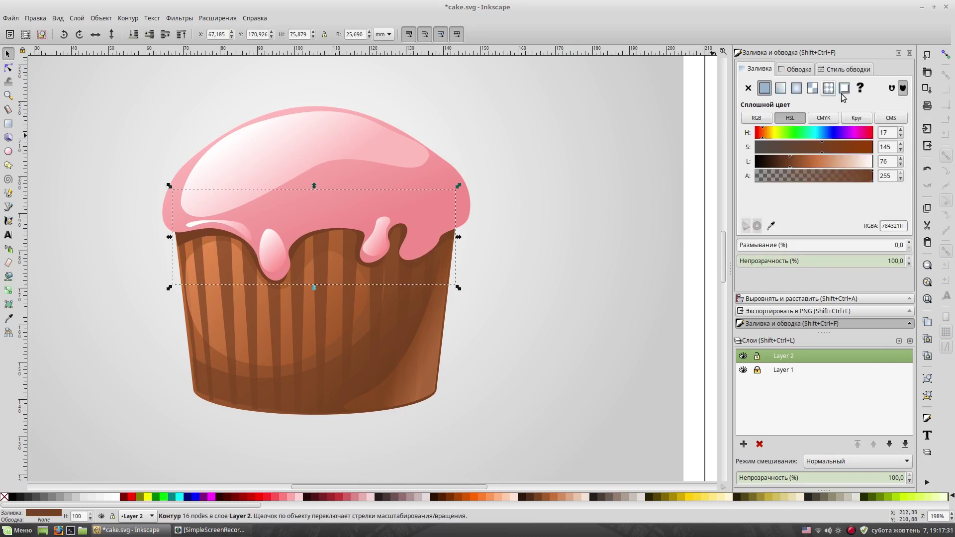
{"action": "left_click", "coordinate": [781, 163]}
{"action": "left_click", "coordinate": [777, 164]}
{"action": "left_click", "coordinate": [167, 37]}
{"action": "left_click", "coordinate": [167, 38]}
{"action": "left_click", "coordinate": [167, 36]}
{"action": "left_click", "coordinate": [420, 264]}
{"action": "left_click", "coordinate": [280, 213]}
{"action": "left_click_drag", "start_coordinate": [313, 287], "coordinate": [314, 294]}
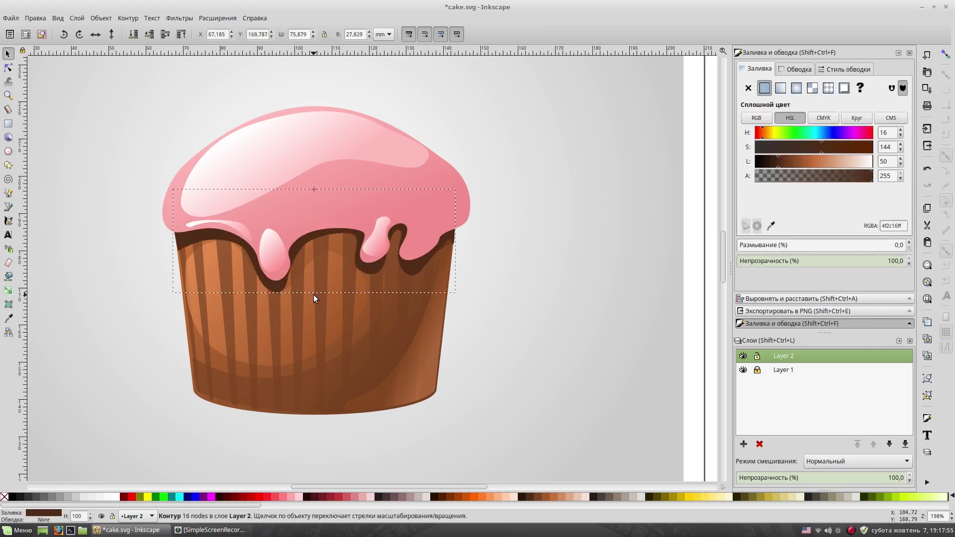
- Fill the band with an opaque vertical brown gradient, lightening the stop near the icing
{"action": "left_click", "coordinate": [781, 88]}
{"action": "left_click", "coordinate": [902, 261]}
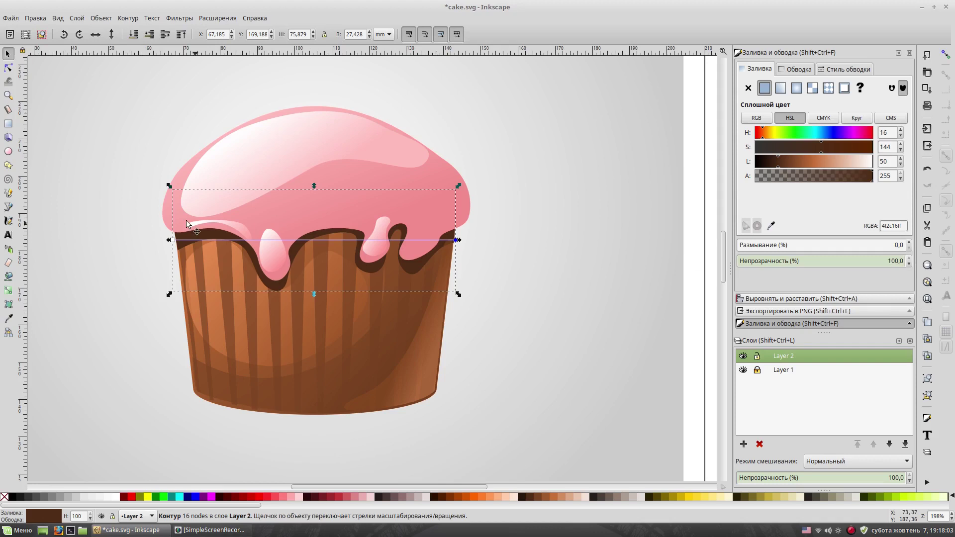
{"action": "left_click_drag", "start_coordinate": [173, 239], "coordinate": [316, 199]}
{"action": "left_click_drag", "start_coordinate": [456, 239], "coordinate": [323, 281]}
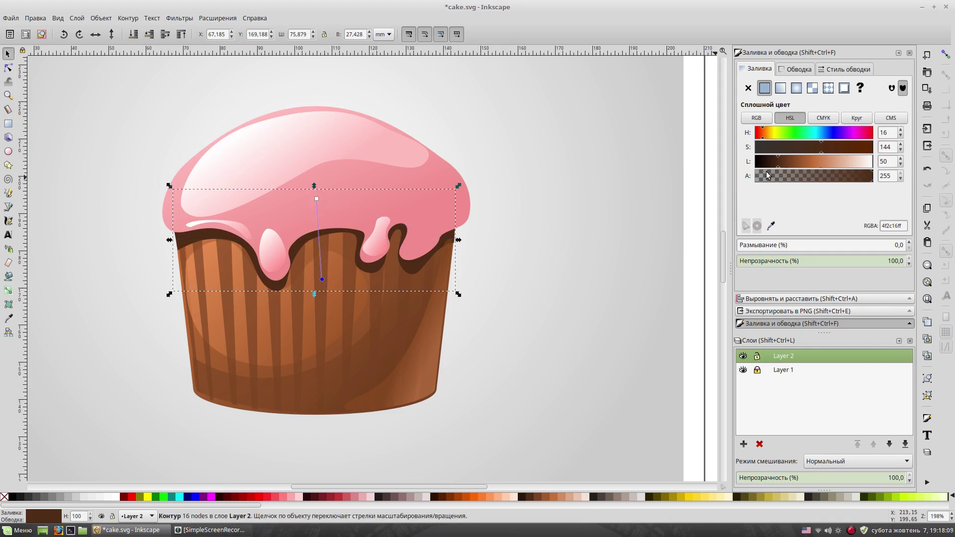
{"action": "left_click", "coordinate": [790, 162]}
{"action": "left_click_drag", "start_coordinate": [317, 199], "coordinate": [327, 211]}
{"action": "left_click", "coordinate": [565, 214]}
- Save the drawing and move the right drip's shine down and slightly left
{"action": "key", "text": "ctrl+s"}
{"action": "left_click", "coordinate": [263, 258]}
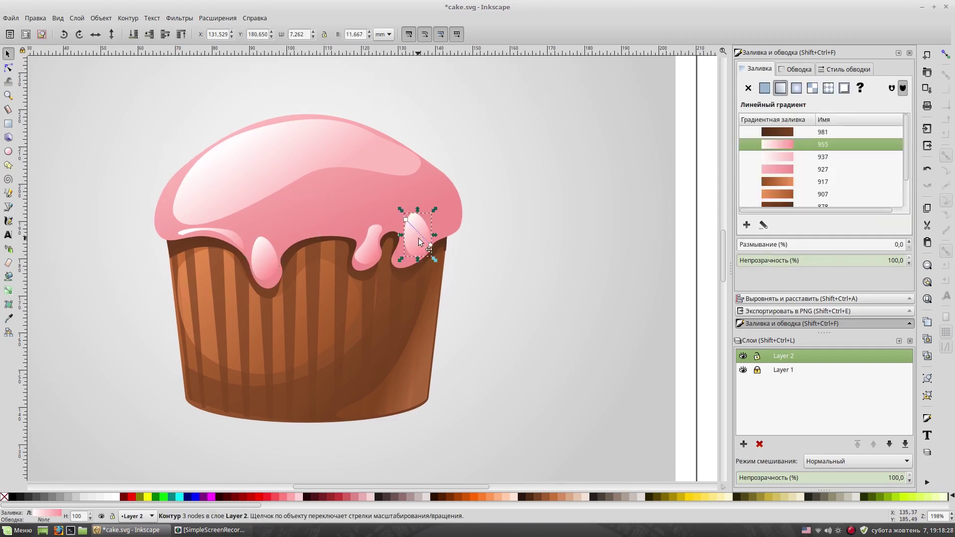
{"action": "left_click", "coordinate": [417, 231]}
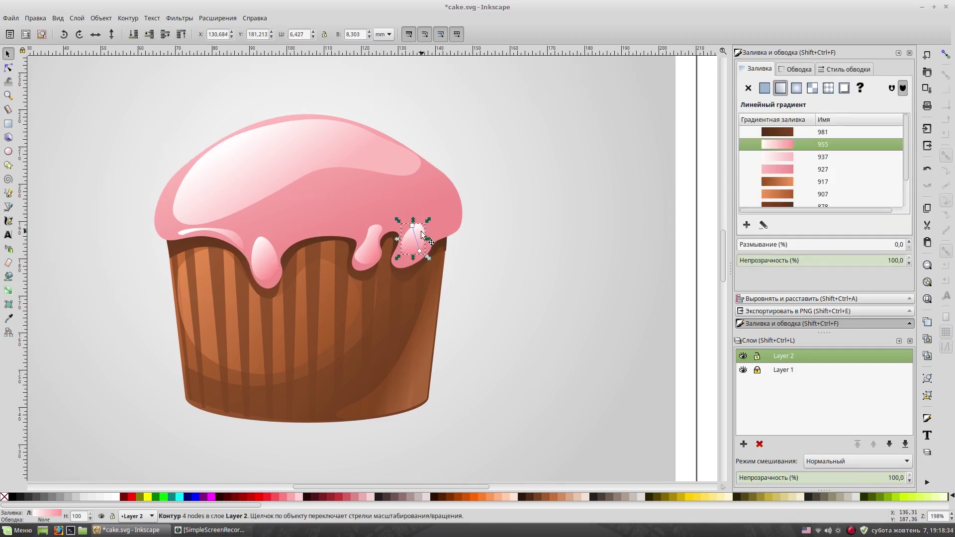
{"action": "left_click_drag", "start_coordinate": [432, 226], "coordinate": [421, 240]}
{"action": "left_click", "coordinate": [414, 249], "text": "alt"}
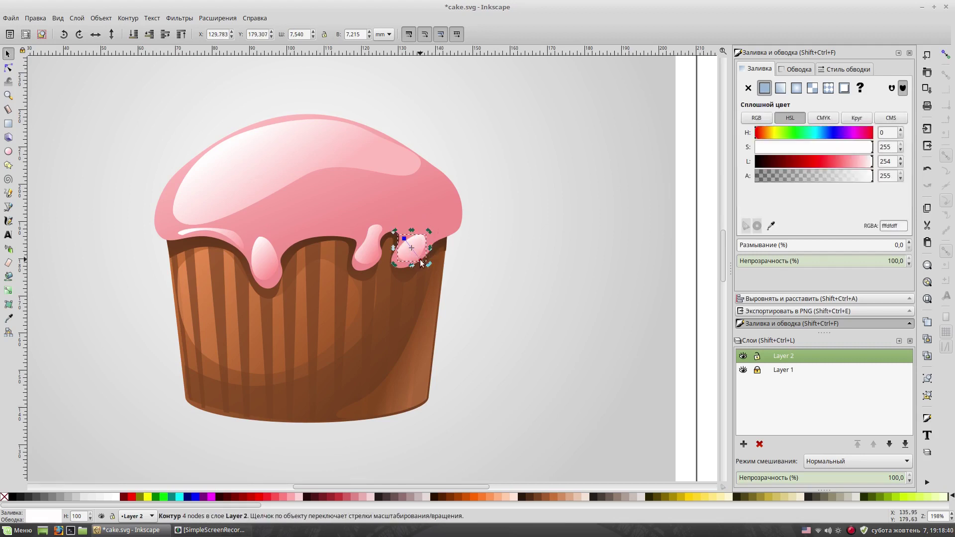
{"action": "left_click", "coordinate": [566, 145]}
- Draw a gloss path along the icing's lower edge and fill it with gradient 955
{"action": "key", "text": "b"}
{"action": "left_click", "coordinate": [301, 232]}
{"action": "left_click_drag", "start_coordinate": [368, 229], "coordinate": [380, 234]}
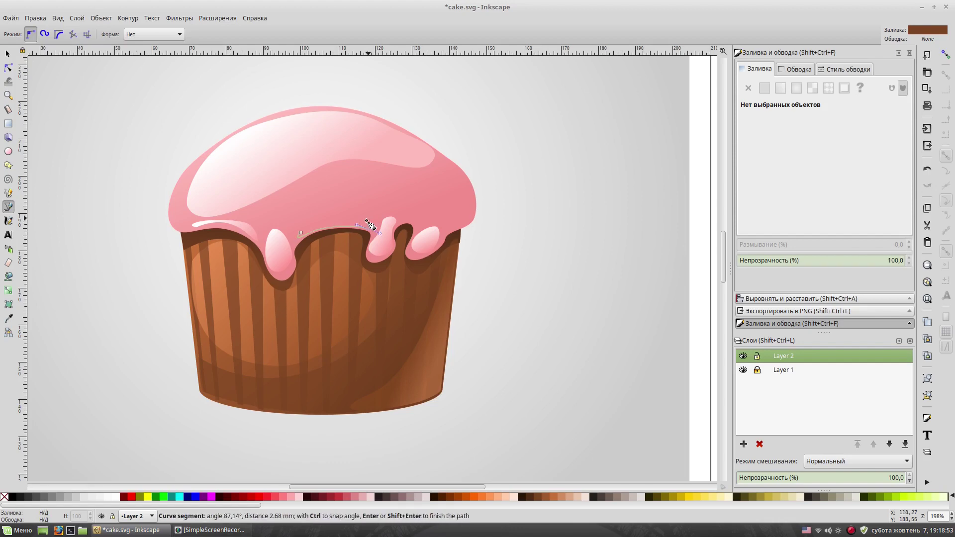
{"action": "left_click_drag", "start_coordinate": [301, 233], "coordinate": [294, 244]}
{"action": "left_click", "coordinate": [780, 88]}
{"action": "left_click", "coordinate": [777, 145]}
{"action": "key", "text": "s"}
{"action": "left_click", "coordinate": [298, 230]}
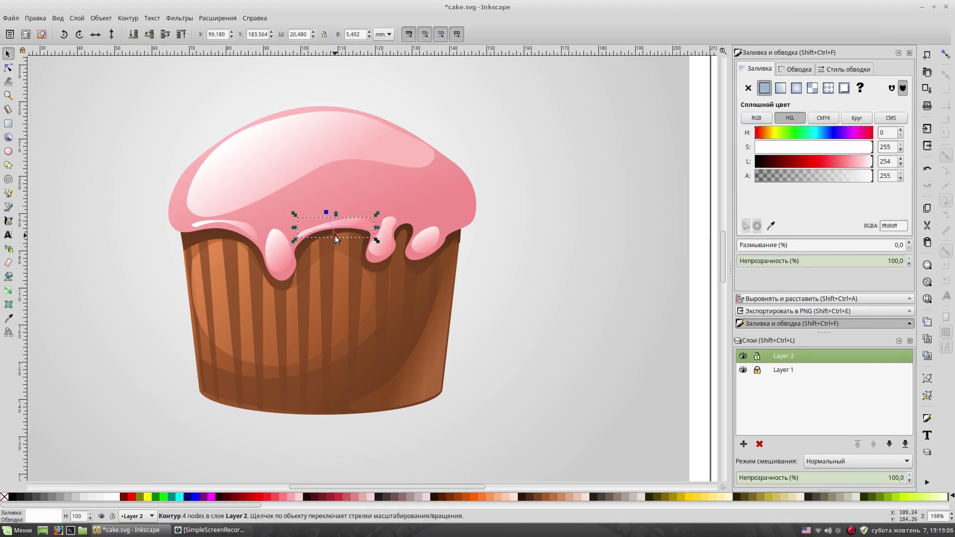
{"action": "key", "text": "Escape"}
- Draw a highlight shape on the icing's right edge with an angled linear gradient
{"action": "left_click_drag", "start_coordinate": [574, 227], "coordinate": [489, 191]}
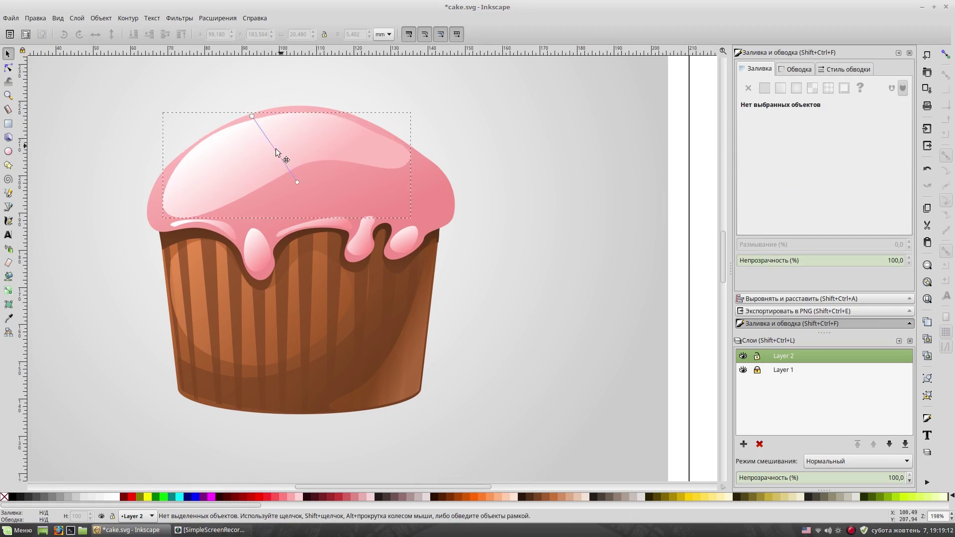
{"action": "key", "text": "b"}
{"action": "left_click", "coordinate": [418, 164]}
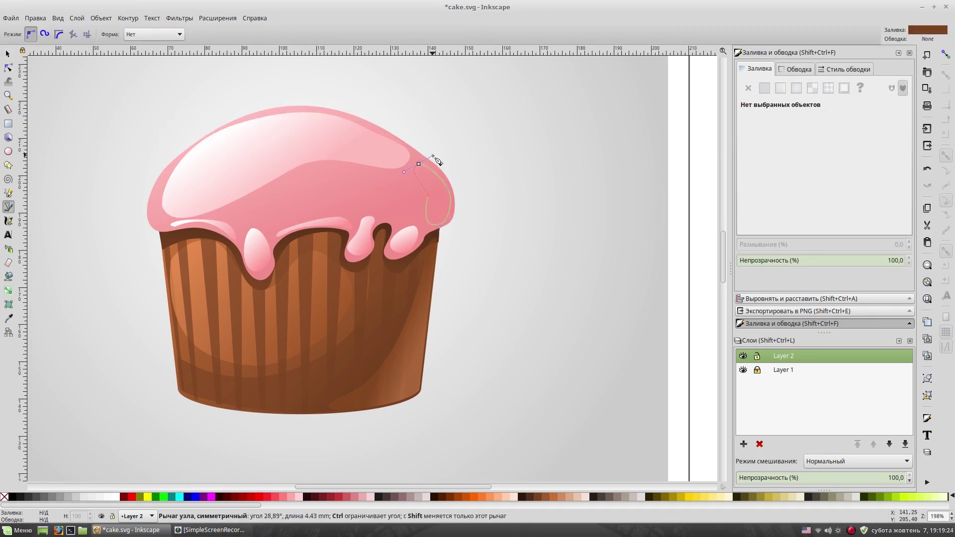
{"action": "left_click_drag", "start_coordinate": [433, 158], "coordinate": [435, 158]}
{"action": "key", "text": "n"}
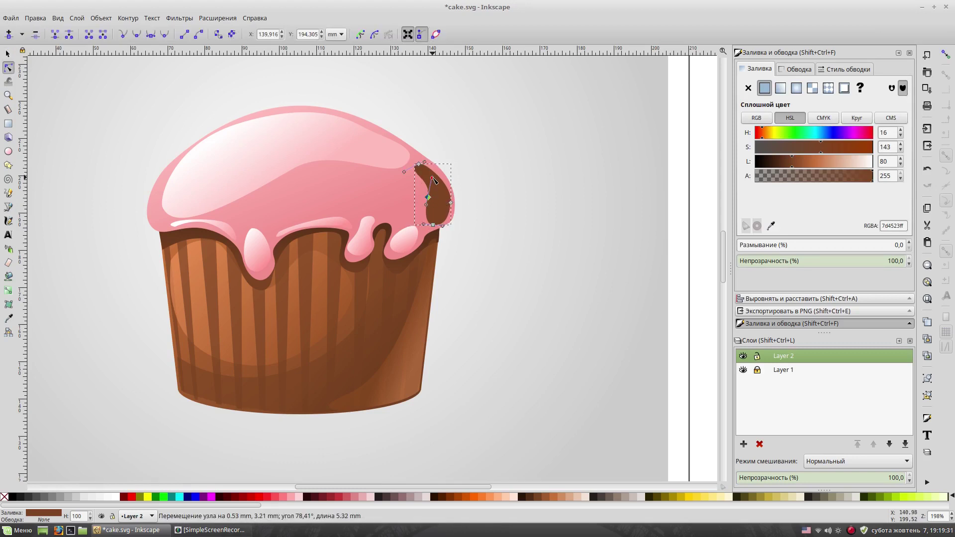
{"action": "key", "text": "s"}
{"action": "left_click", "coordinate": [781, 88]}
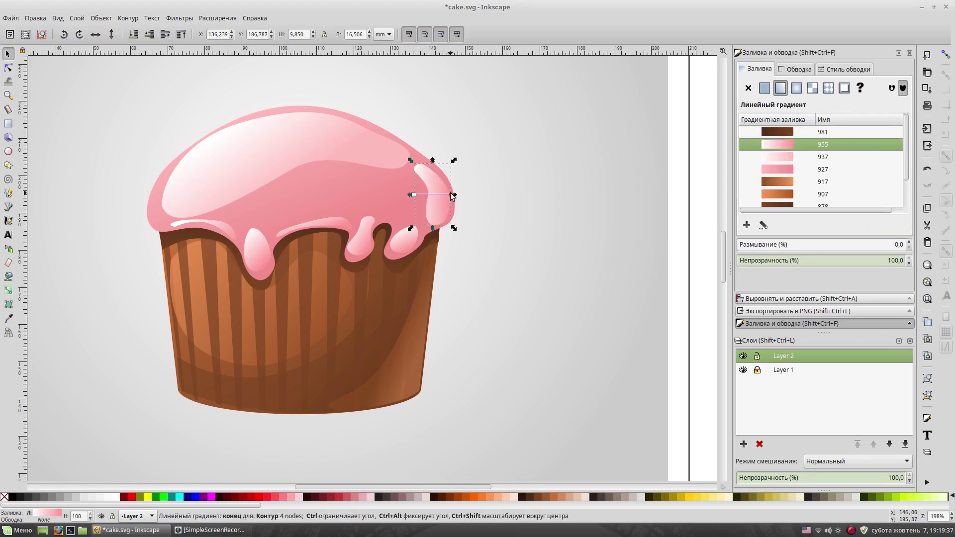
{"action": "mouse_move", "coordinate": [452, 195]}
{"action": "left_mouse_down"}
{"action": "mouse_move", "coordinate": [468, 192]}
{"action": "mouse_move", "coordinate": [418, 204]}
{"action": "left_mouse_up"}
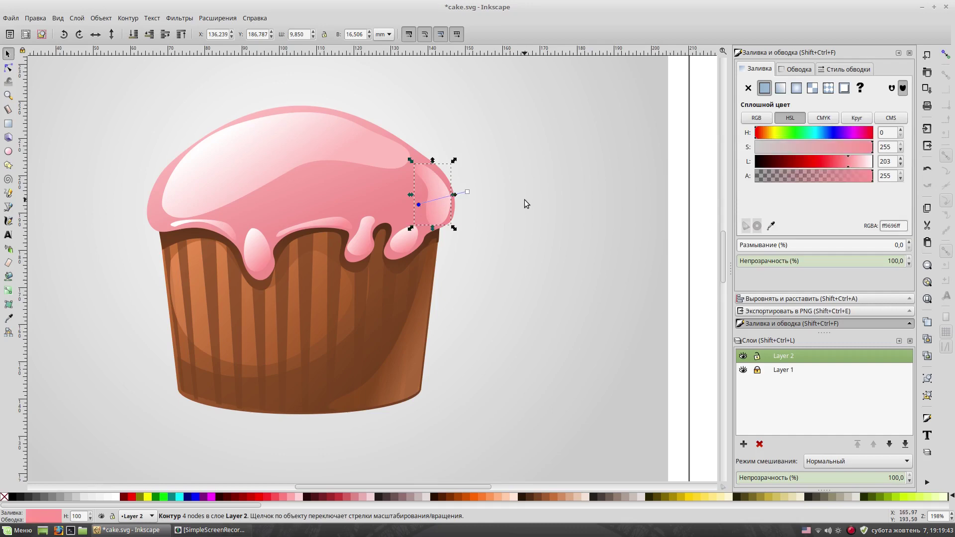
{"action": "left_click", "coordinate": [525, 303]}
{"action": "scroll", "coordinate": [525, 303], "scroll_direction": "down", "scroll_amount": 2}
{"action": "scroll", "coordinate": [525, 303], "scroll_direction": "up", "scroll_amount": 1}
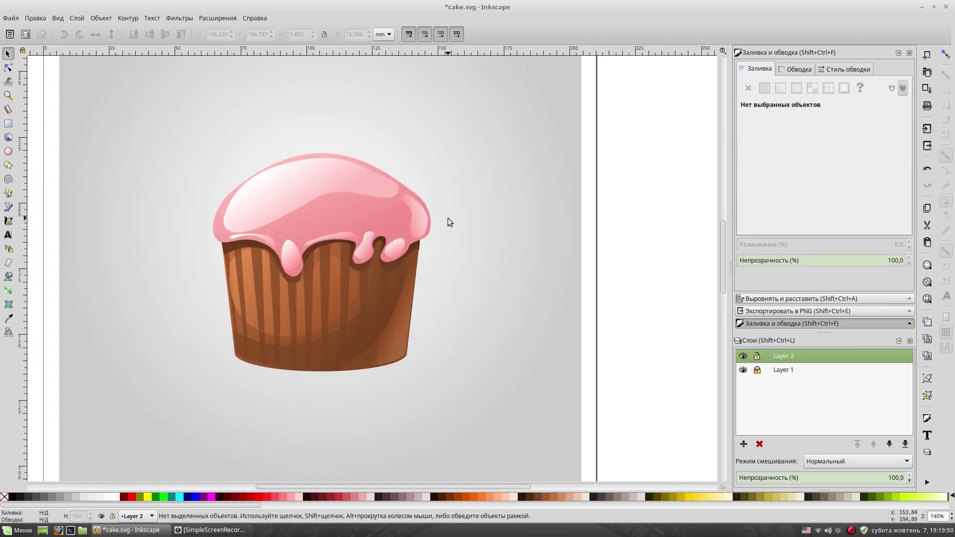
- Draw a curved white highlight path on the upper-left icing
{"action": "key", "text": "plus"}
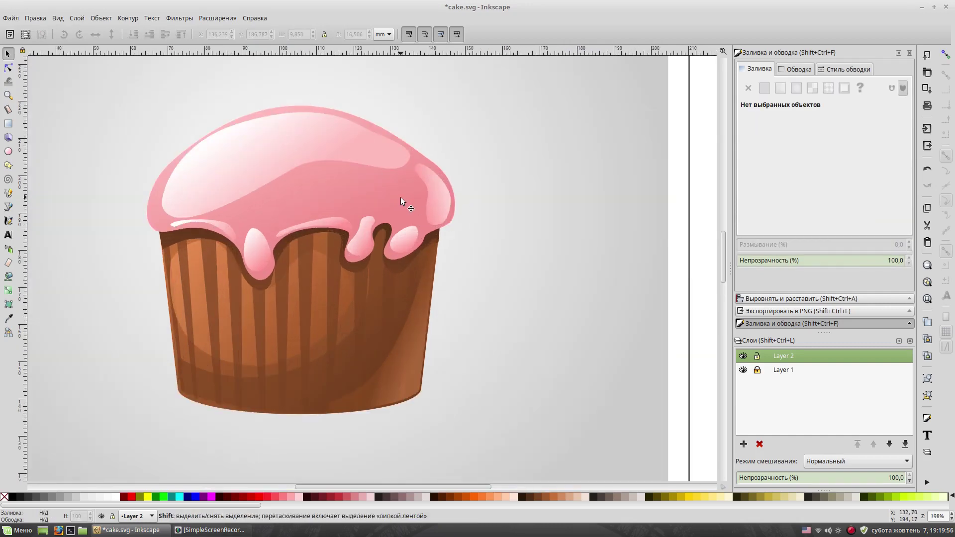
{"action": "key", "text": "b"}
{"action": "left_click_drag", "start_coordinate": [242, 138], "coordinate": [230, 151]}
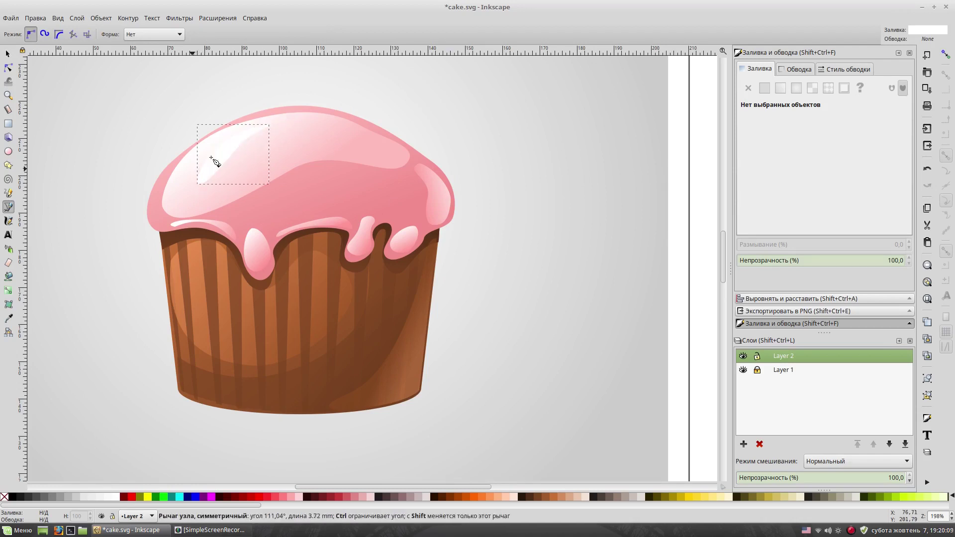
{"action": "key", "text": "Return"}
{"action": "key", "text": "n"}
{"action": "left_click", "coordinate": [237, 145]}
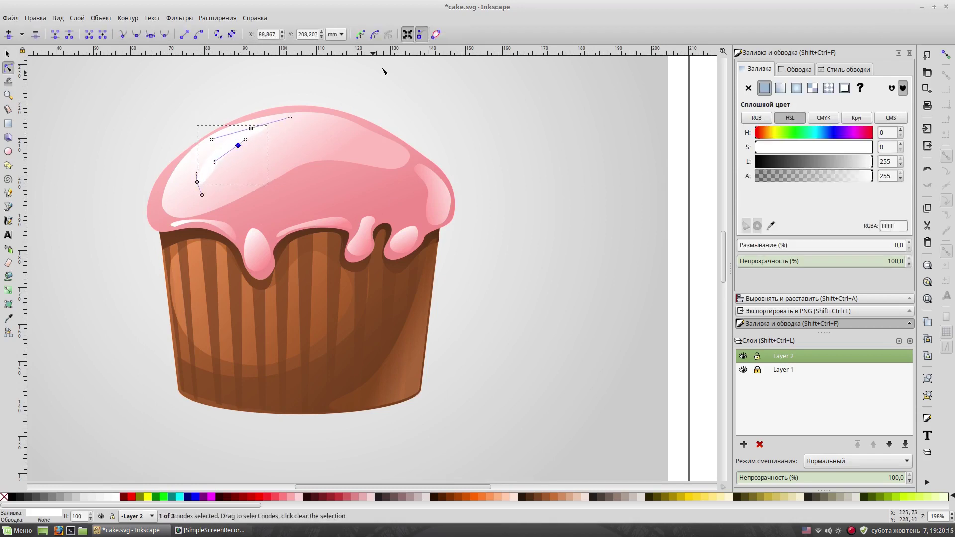
{"action": "key", "text": "s"}
{"action": "left_click", "coordinate": [509, 183]}
- Draw a second closed white shape over the upper-left icing gloss
{"action": "key", "text": "b"}
{"action": "left_click", "coordinate": [276, 146]}
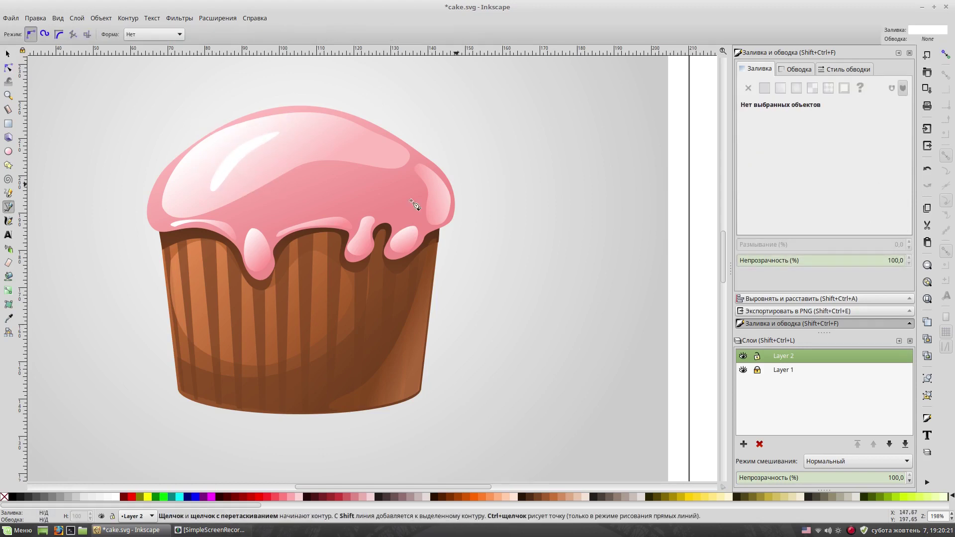
{"action": "left_click", "coordinate": [250, 169]}
{"action": "left_click", "coordinate": [276, 147]}
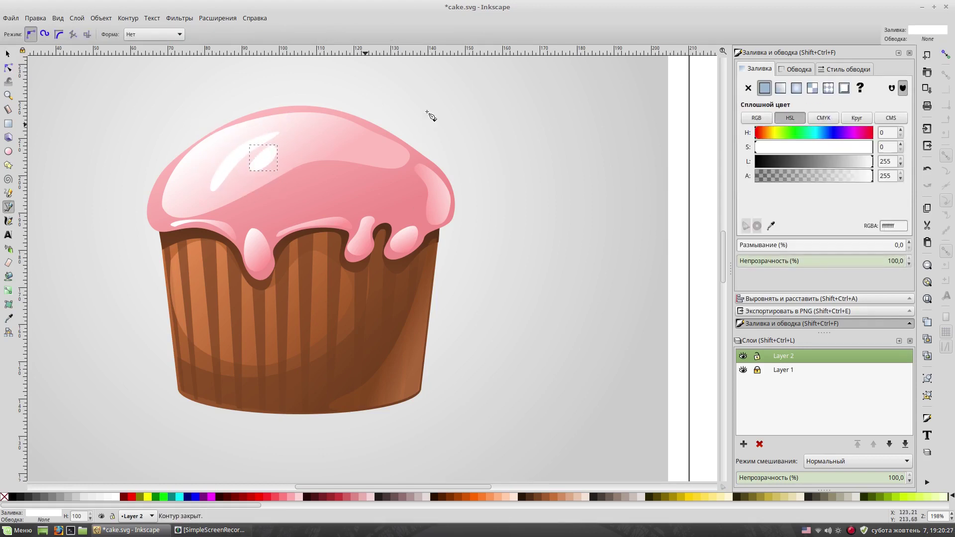
{"action": "key", "text": "s"}
{"action": "left_click", "coordinate": [654, 166]}
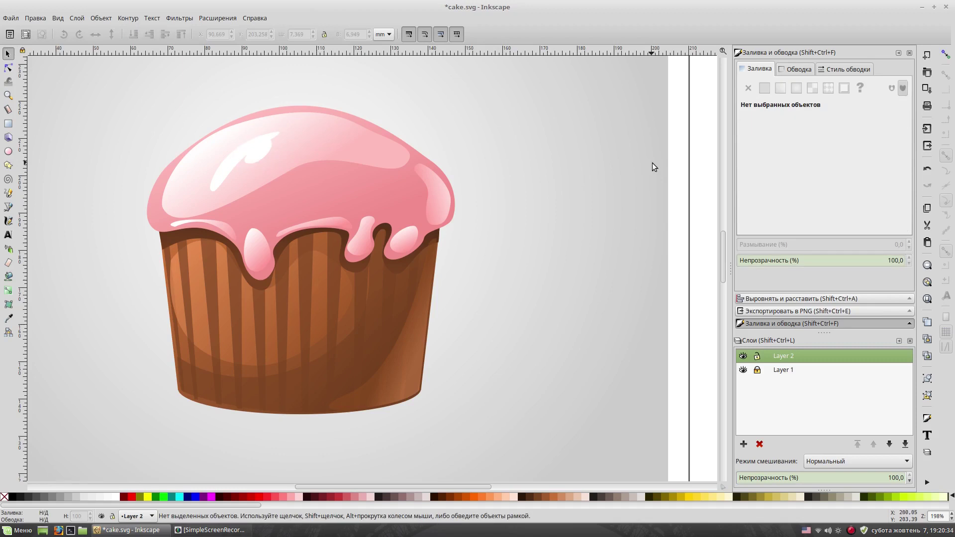
{"action": "left_click", "coordinate": [237, 147]}
{"action": "left_click", "coordinate": [258, 155], "text": "shift"}
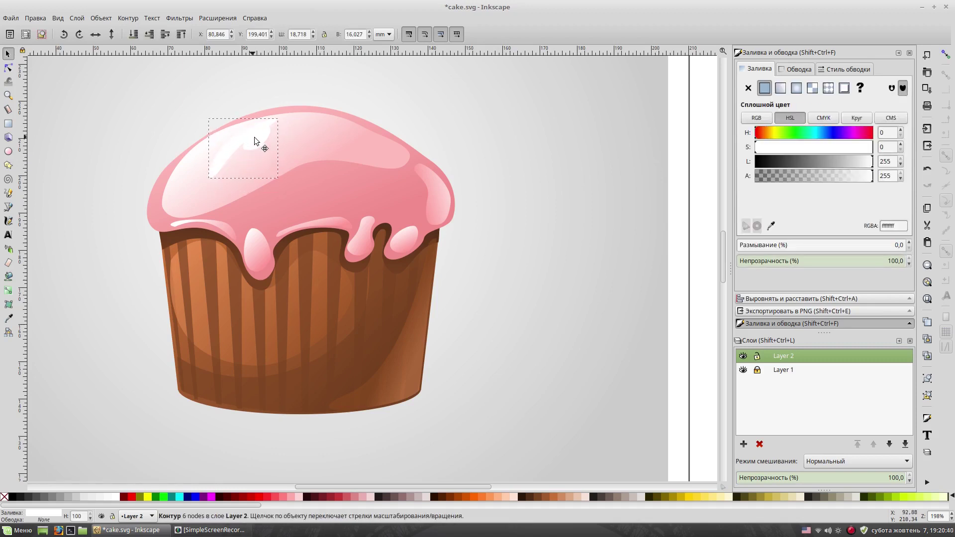
{"action": "left_click", "coordinate": [550, 219]}
- Start outlining a shine path on the middle drip
{"action": "key", "text": "b"}
{"action": "left_click", "coordinate": [251, 235]}
{"action": "left_click_drag", "start_coordinate": [252, 252], "coordinate": [257, 256]}
{"action": "left_click_drag", "start_coordinate": [357, 238], "coordinate": [357, 246]}
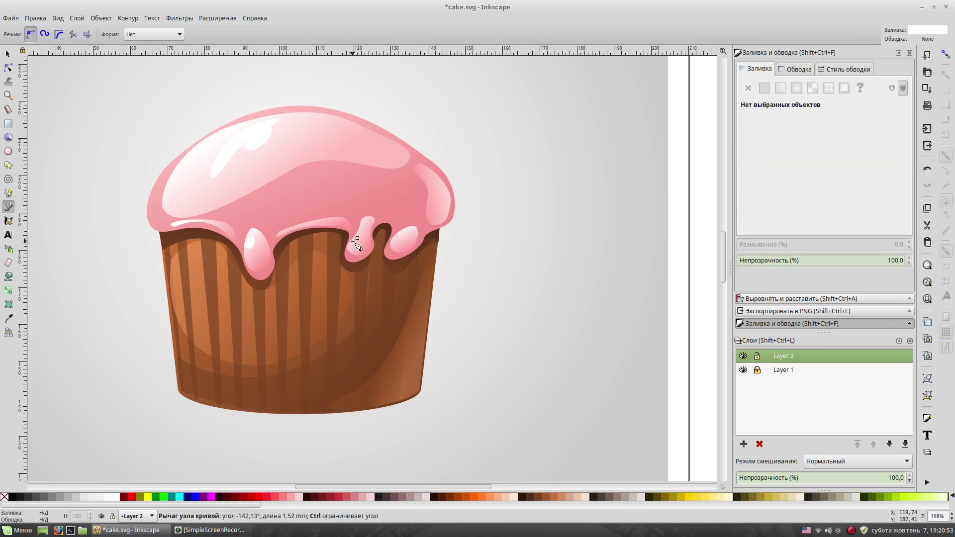
- Finish the middle drip's white shine path and check its nodes
{"action": "key", "text": "Return"}
{"action": "key", "text": "s"}
{"action": "left_click", "coordinate": [550, 188]}
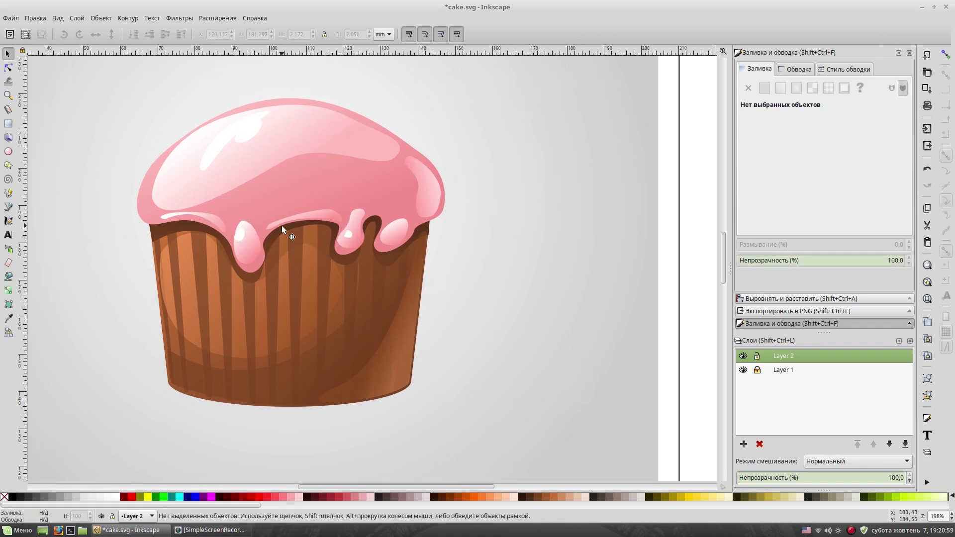
{"action": "key", "text": "plus"}
{"action": "key", "text": "plus"}
{"action": "key", "text": "plus"}
{"action": "left_click", "coordinate": [304, 172]}
{"action": "key", "text": "n"}
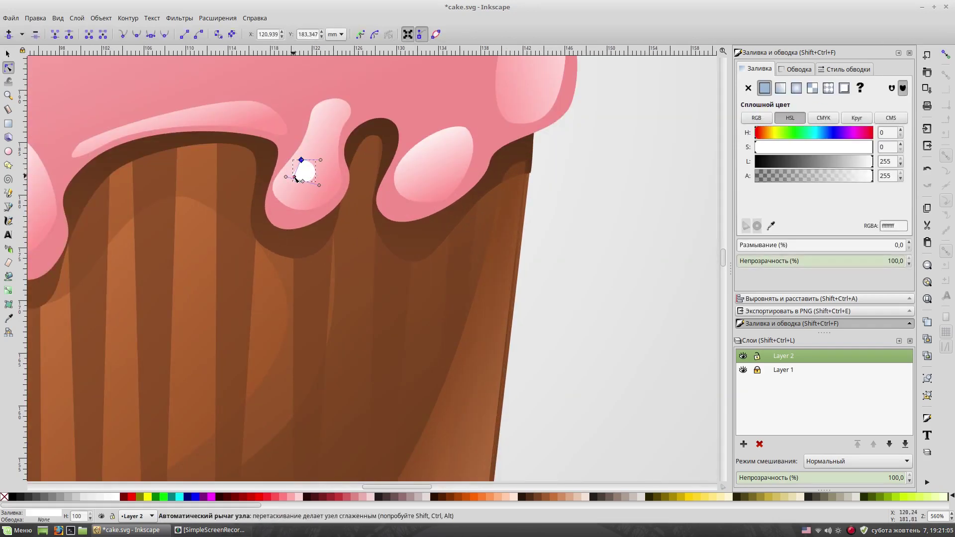
{"action": "scroll", "coordinate": [212, 182], "scroll_direction": "left", "scroll_amount": 5}
- Copy the left drip's white shine and place the copy on the right drip
{"action": "left_click", "coordinate": [167, 176]}
{"action": "key", "text": "s"}
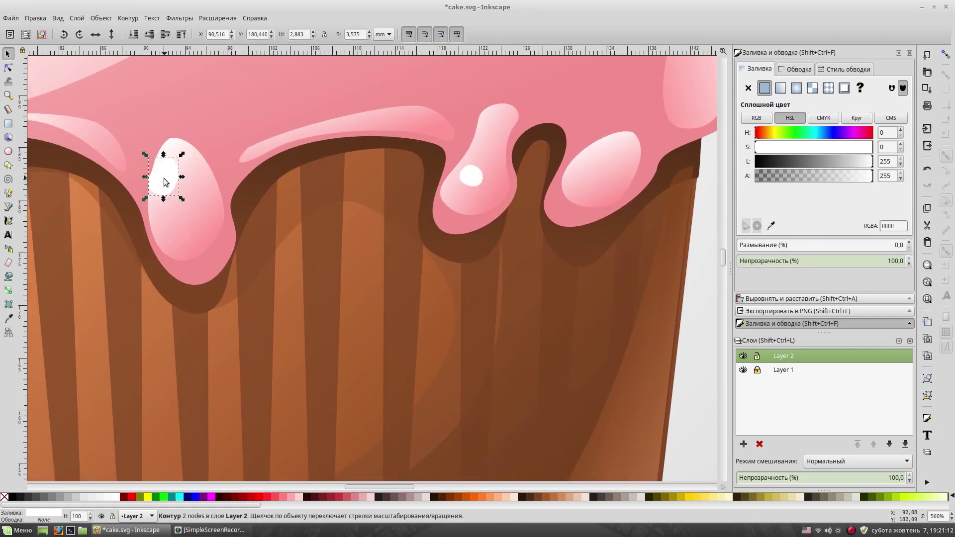
{"action": "key", "text": "ctrl+c"}
{"action": "key", "text": "ctrl+v"}
{"action": "left_click_drag", "start_coordinate": [619, 130], "coordinate": [615, 144]}
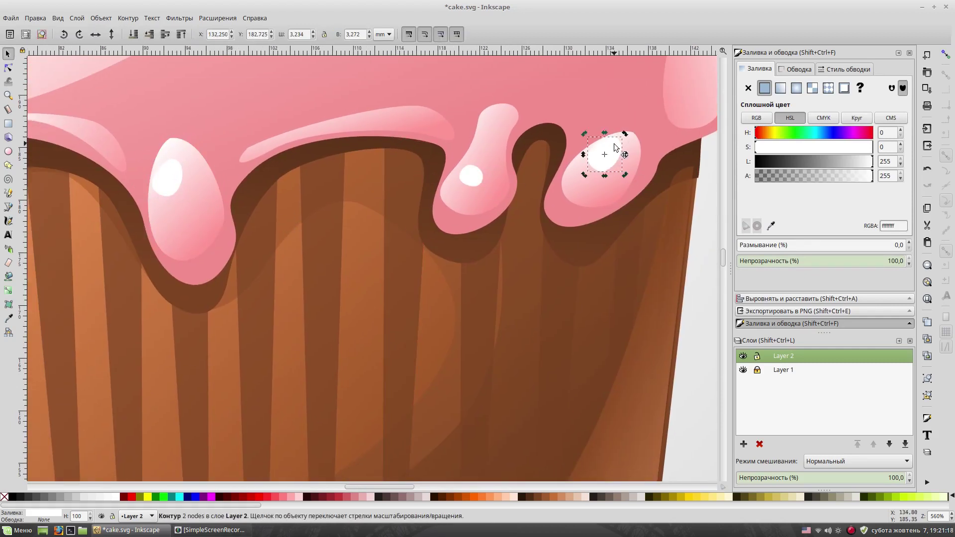
{"action": "left_click", "coordinate": [704, 261]}
{"action": "left_click", "coordinate": [469, 171]}
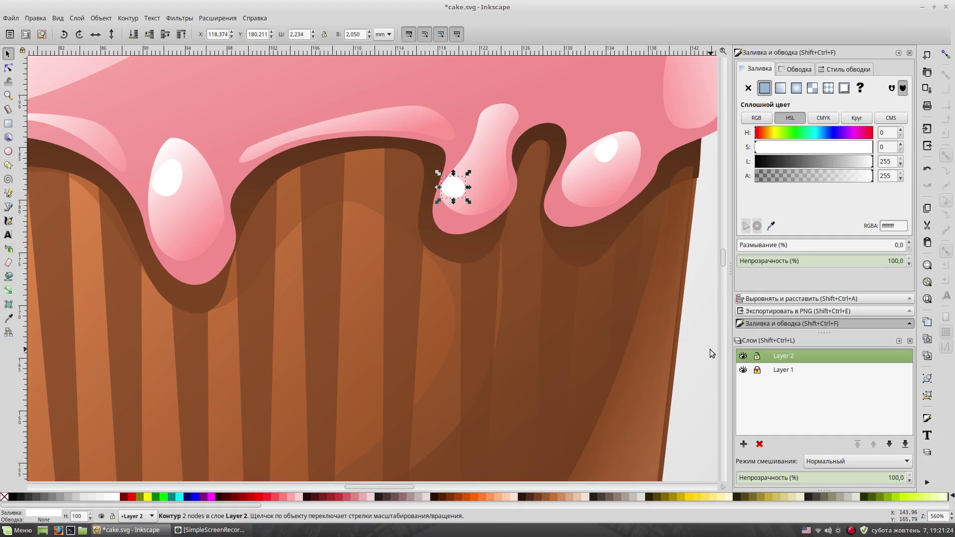
{"action": "left_click", "coordinate": [714, 348]}
{"action": "key", "text": "minus"}
{"action": "key", "text": "minus"}
{"action": "key", "text": "minus"}
{"action": "key", "text": "minus"}
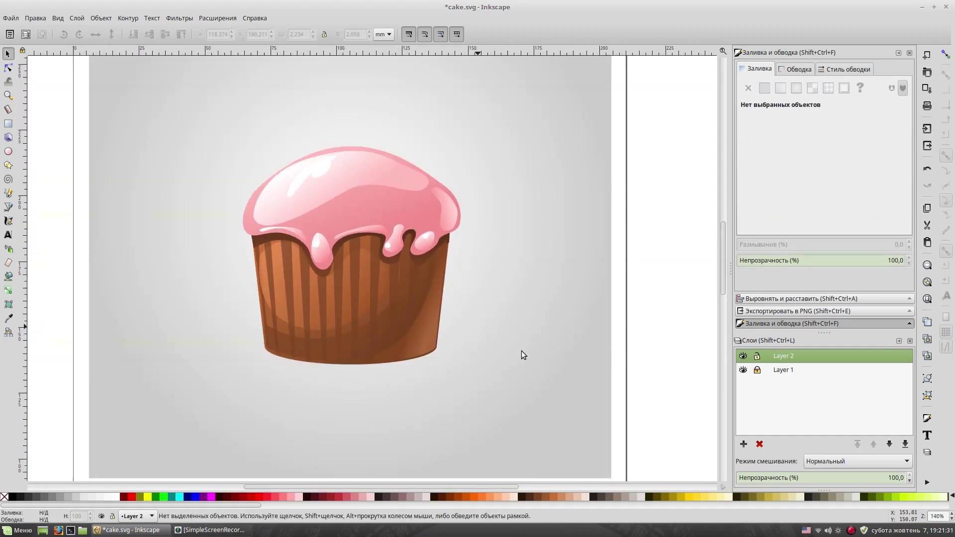
- Save the drawing and pan to open space right of the cupcake
{"action": "key", "text": "ctrl+s"}
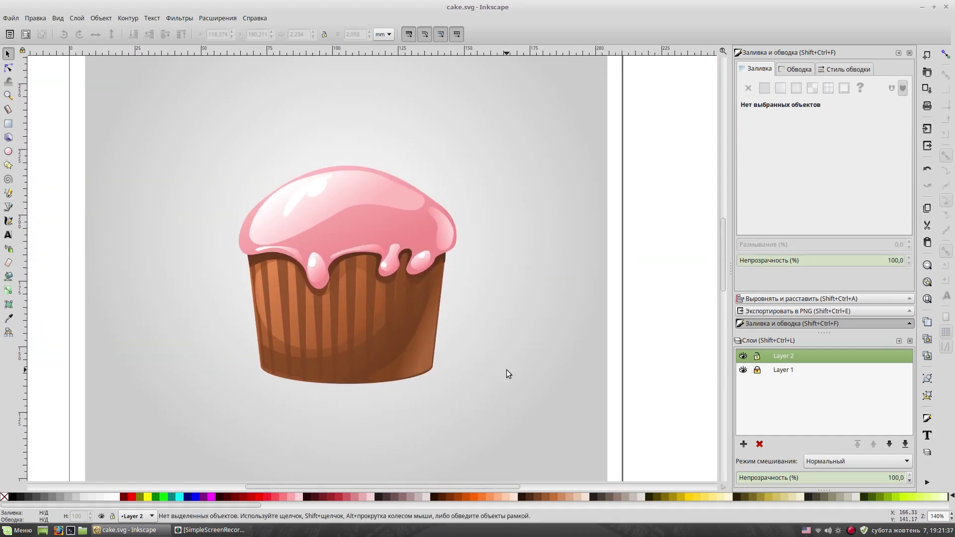
{"action": "scroll", "coordinate": [637, 279], "scroll_direction": "down", "scroll_amount": 2}
{"action": "scroll", "coordinate": [636, 279], "scroll_direction": "right", "scroll_amount": 2}
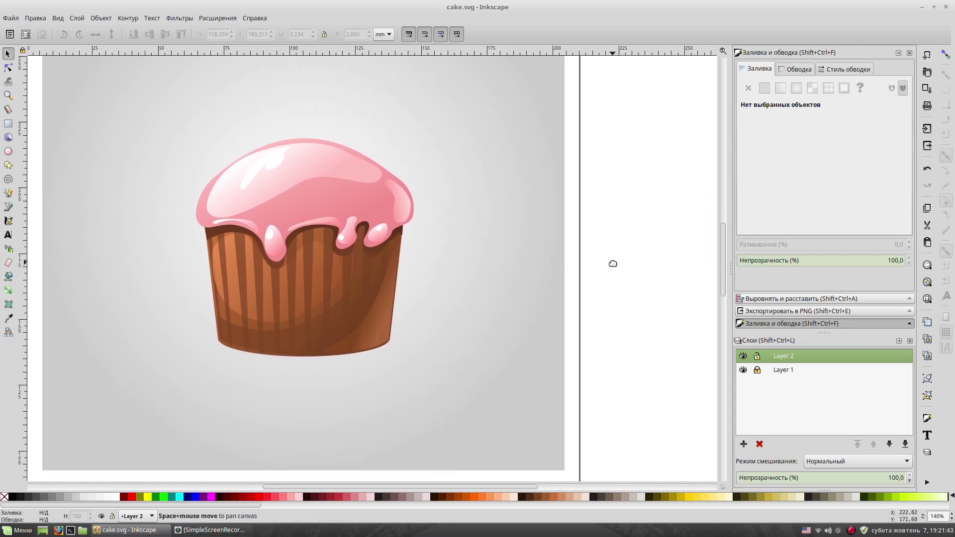
{"action": "scroll", "coordinate": [547, 278], "scroll_direction": "left", "scroll_amount": 2}
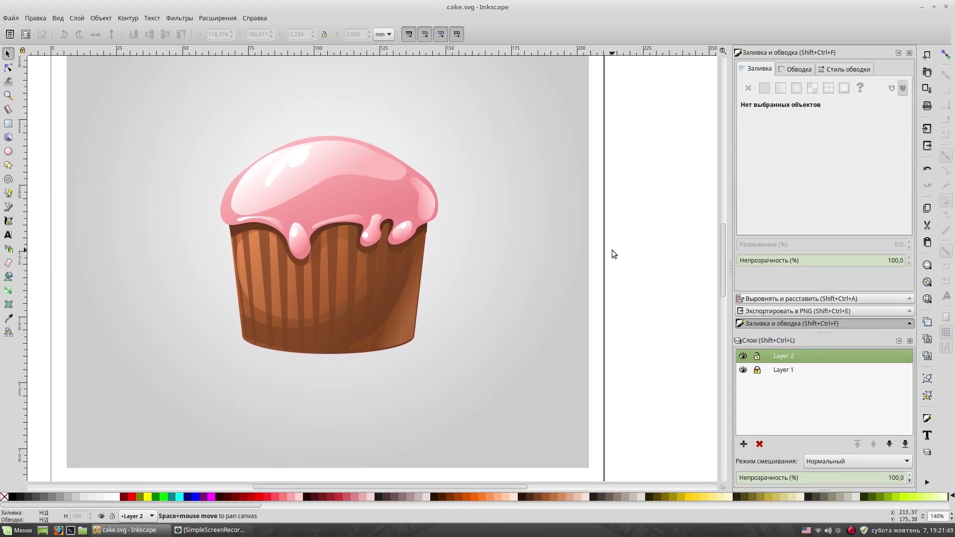
{"action": "left_click_drag", "start_coordinate": [612, 250], "coordinate": [512, 295]}
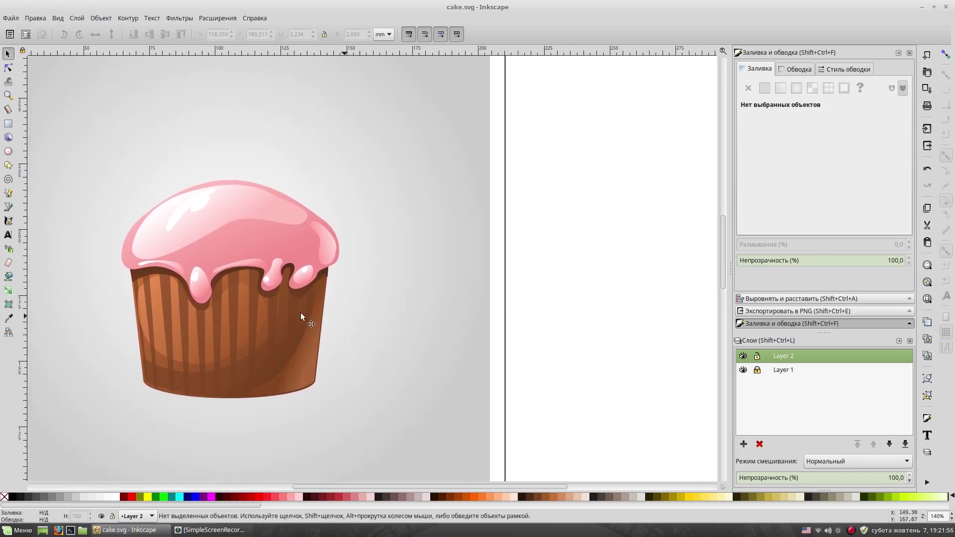
- Draw a tall narrow rounded candle rectangle with ececec fill and nudge it up
{"action": "left_click", "coordinate": [8, 124]}
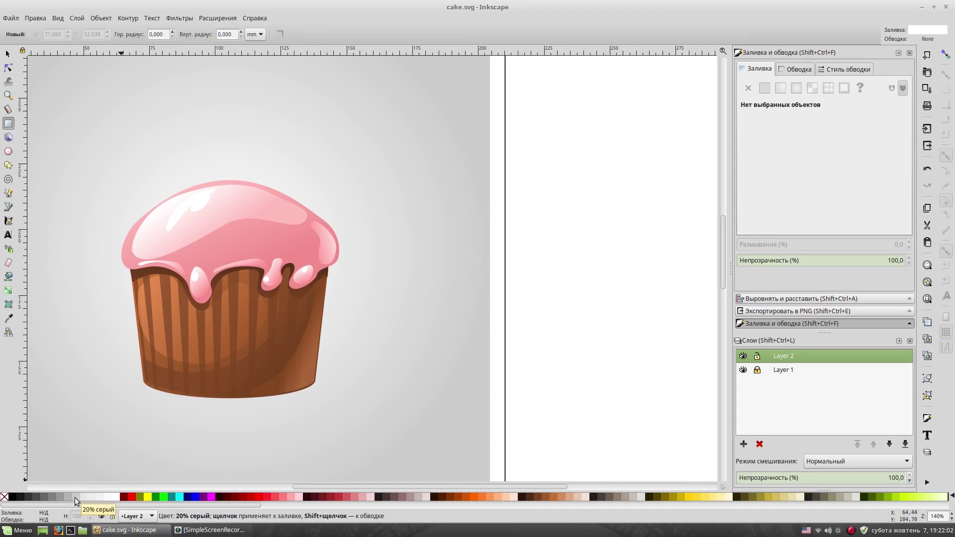
{"action": "left_click_drag", "start_coordinate": [414, 167], "coordinate": [432, 347]}
{"action": "key", "text": "s"}
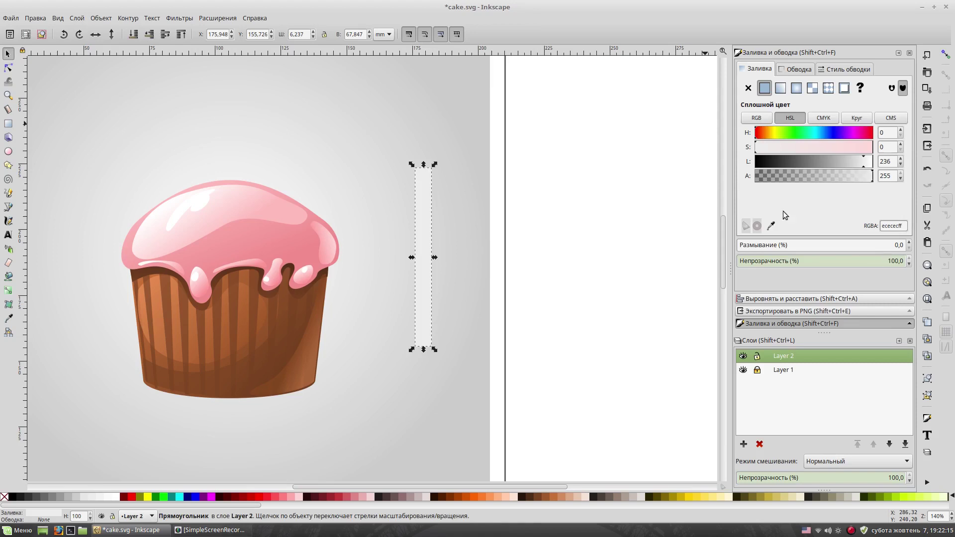
{"action": "left_click_drag", "start_coordinate": [423, 227], "coordinate": [425, 207]}
- Draw an S-shaped grey stripe curve down the candle body
{"action": "left_click", "coordinate": [560, 204]}
{"action": "left_click", "coordinate": [429, 222]}
{"action": "left_click", "coordinate": [128, 18]}
{"action": "left_click", "coordinate": [574, 149]}
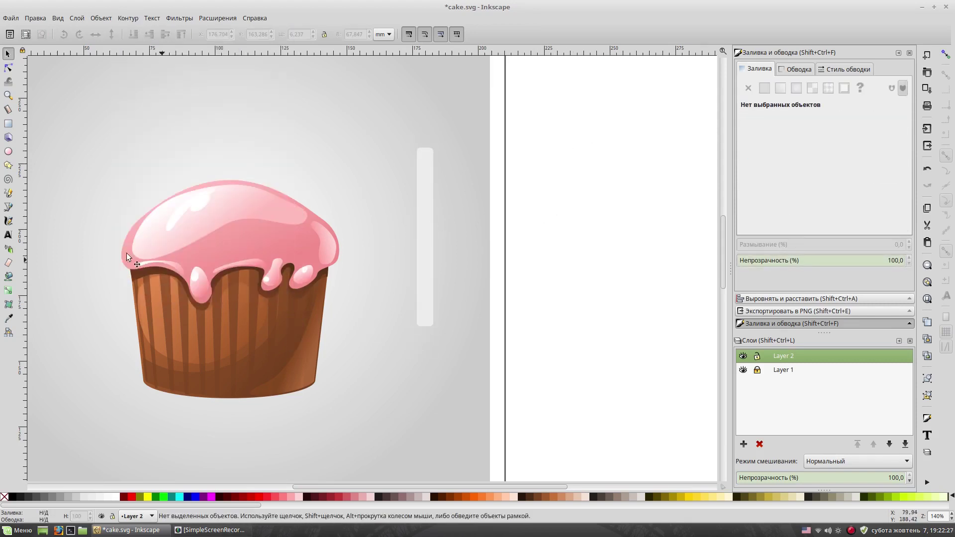
{"action": "key", "text": "b"}
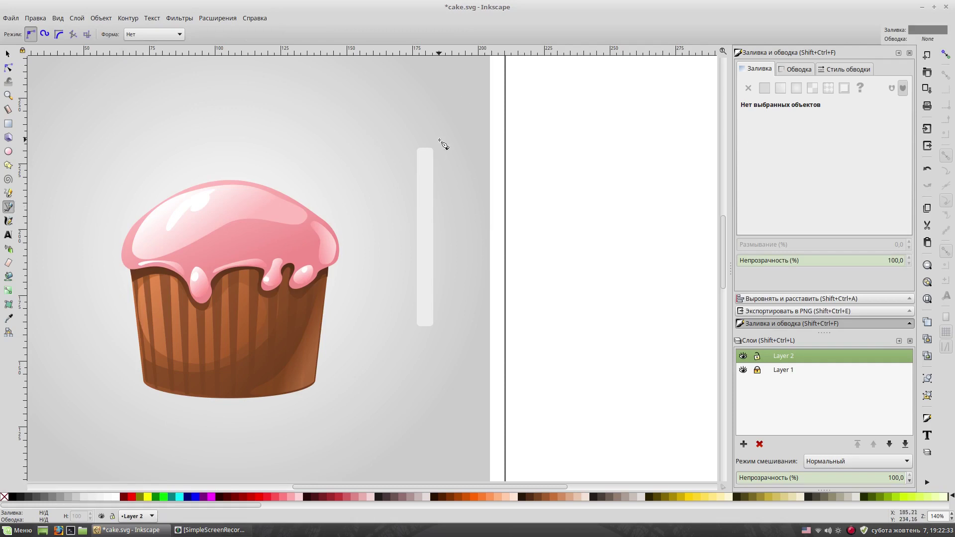
{"action": "left_click", "coordinate": [437, 150]}
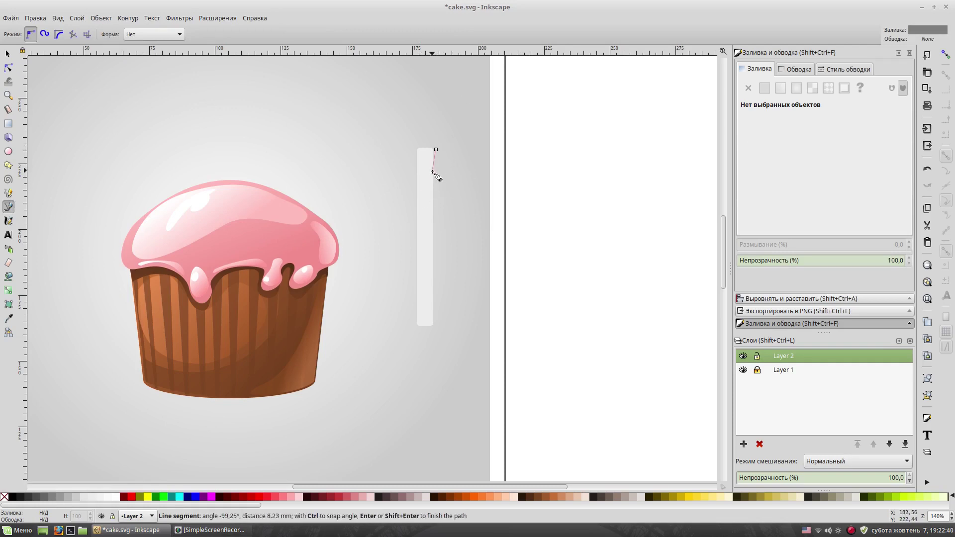
{"action": "left_click_drag", "start_coordinate": [415, 224], "coordinate": [413, 268]}
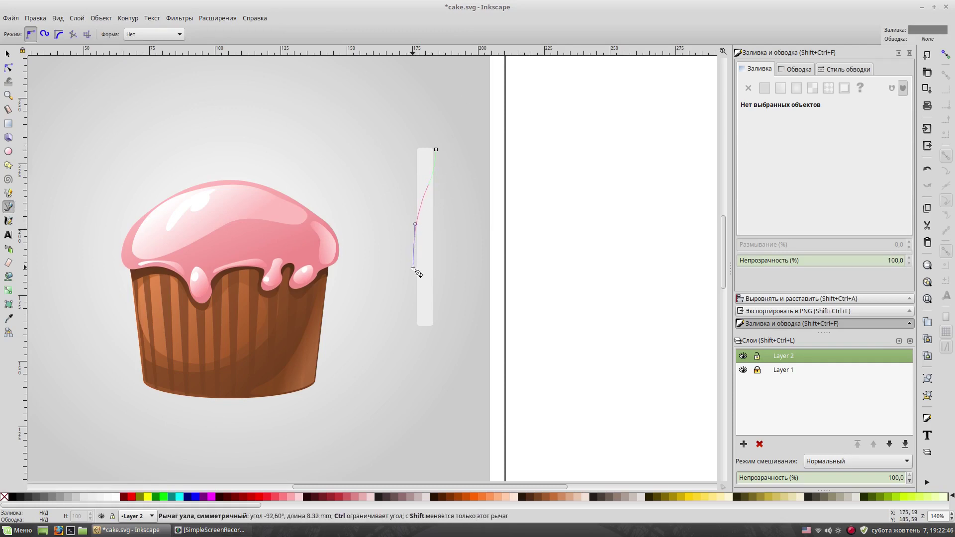
{"action": "left_click_drag", "start_coordinate": [435, 182], "coordinate": [439, 156]}
{"action": "key", "text": "plus"}
{"action": "key", "text": "plus"}
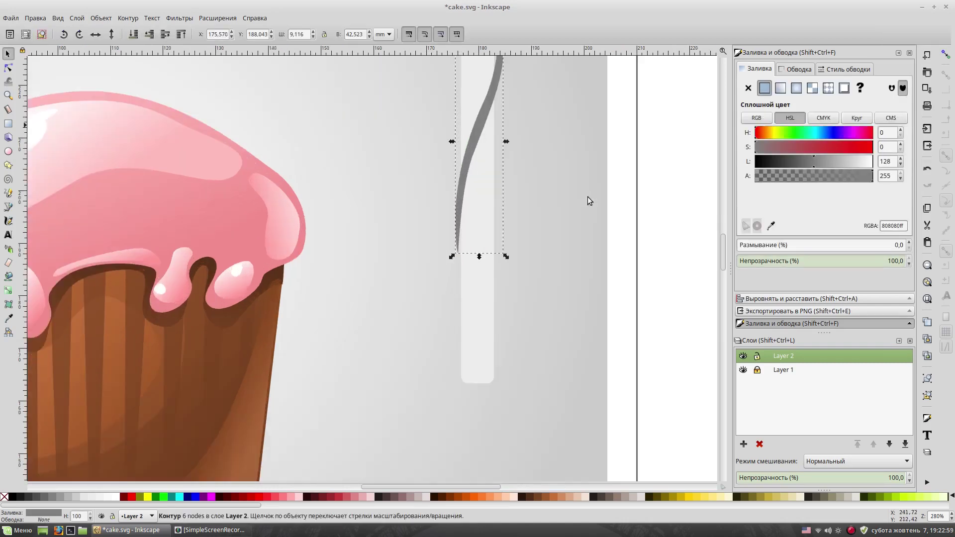
{"action": "key", "text": "space"}
- Duplicate the stripe twice, spread copies along the candle, and draw a grey rectangle over them
{"action": "left_click", "coordinate": [392, 246]}
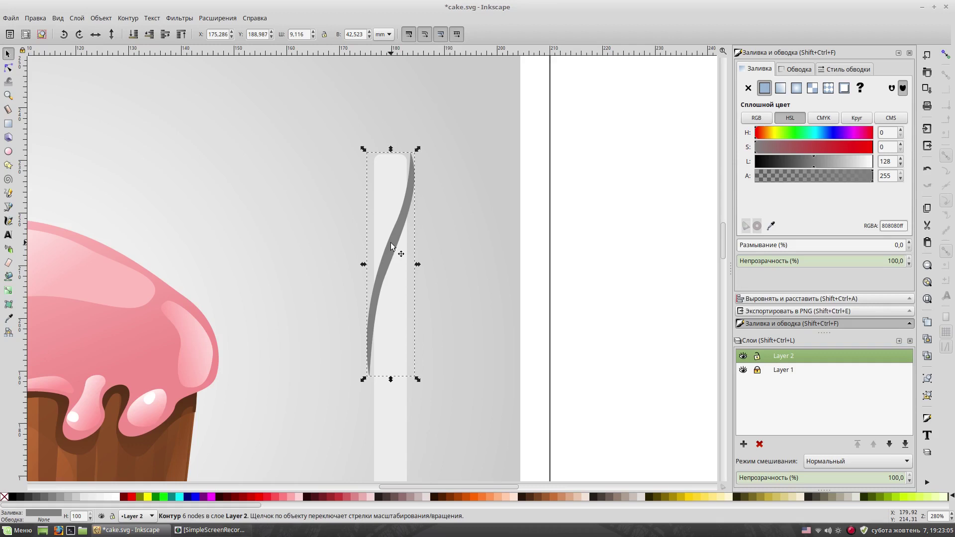
{"action": "key", "text": "ctrl+d"}
{"action": "left_click_drag", "start_coordinate": [391, 246], "coordinate": [387, 195]}
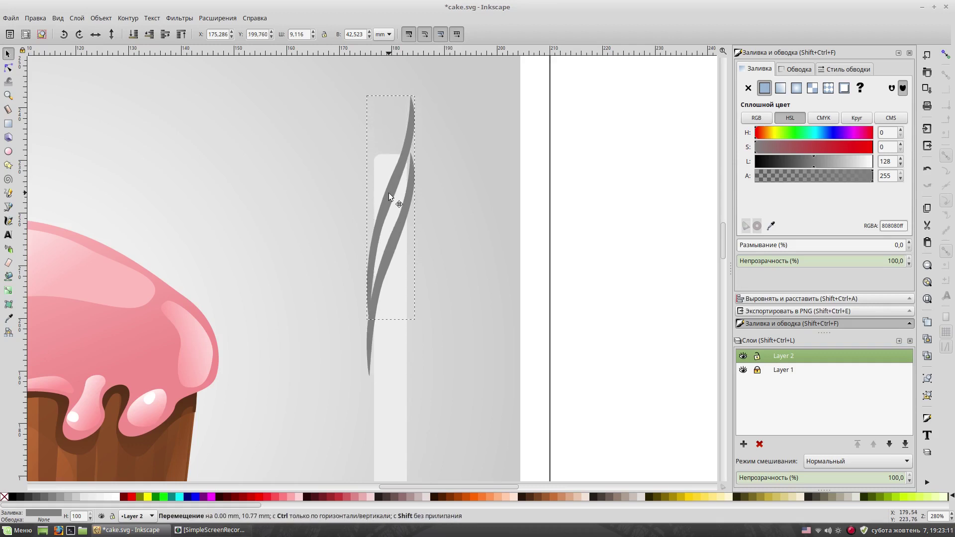
{"action": "mouse_move", "coordinate": [388, 195]}
{"action": "left_mouse_down"}
{"action": "mouse_move", "coordinate": [391, 174]}
{"action": "mouse_move", "coordinate": [406, 300]}
{"action": "left_mouse_up"}
{"action": "scroll", "coordinate": [552, 228], "scroll_direction": "down", "scroll_amount": 1}
{"action": "key", "text": "ctrl+d"}
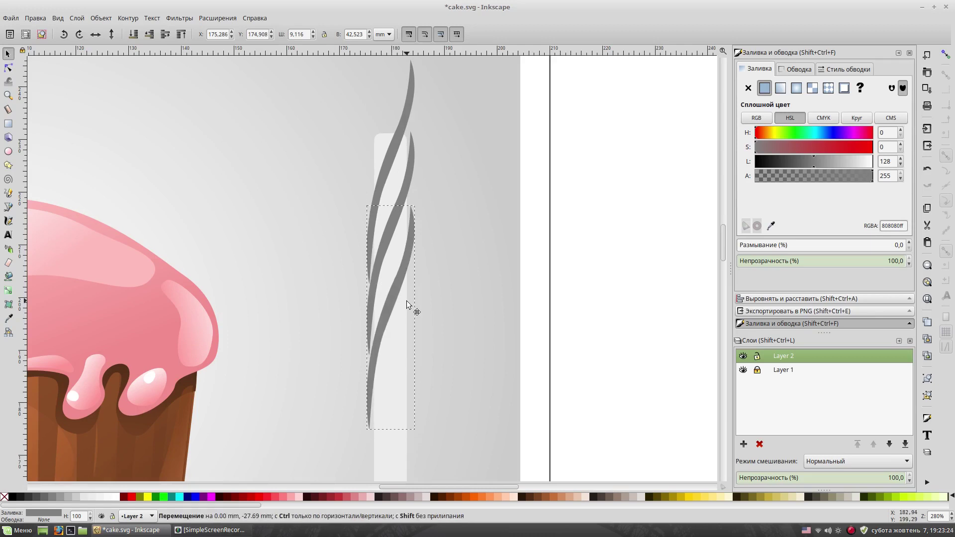
{"action": "left_click_drag", "start_coordinate": [407, 300], "coordinate": [397, 384]}
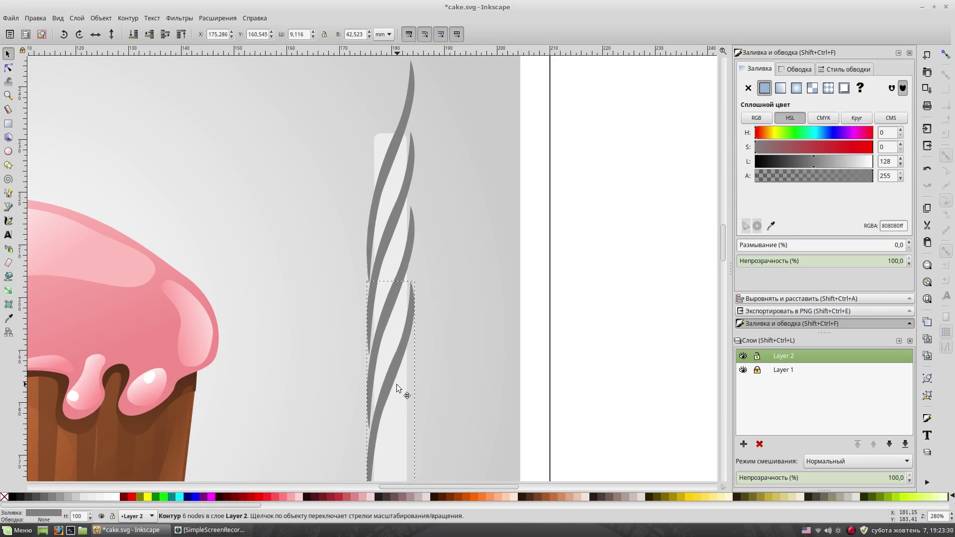
{"action": "scroll", "coordinate": [568, 273], "scroll_direction": "down", "scroll_amount": 6}
{"action": "left_click_drag", "start_coordinate": [398, 261], "coordinate": [402, 345]}
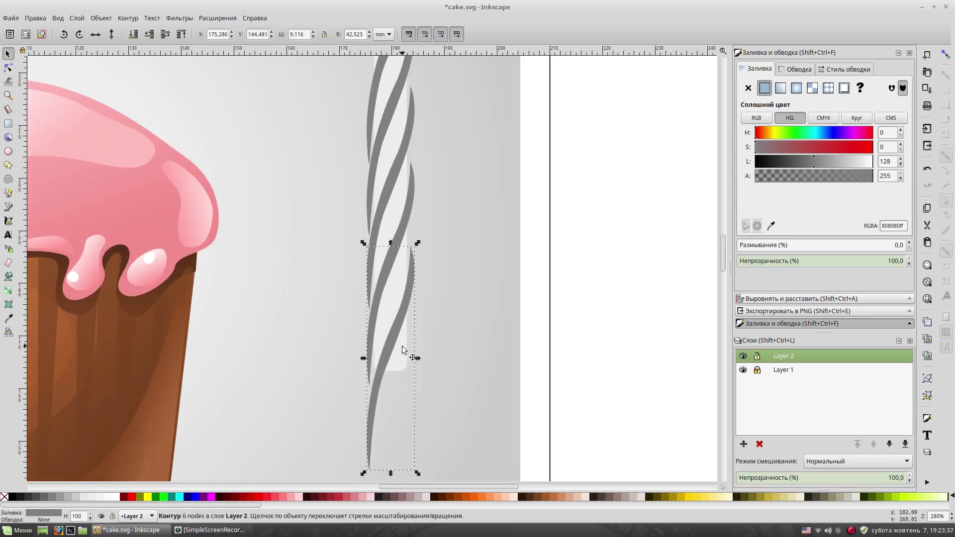
{"action": "key", "text": "minus"}
{"action": "scroll", "coordinate": [536, 263], "scroll_direction": "up", "scroll_amount": 3}
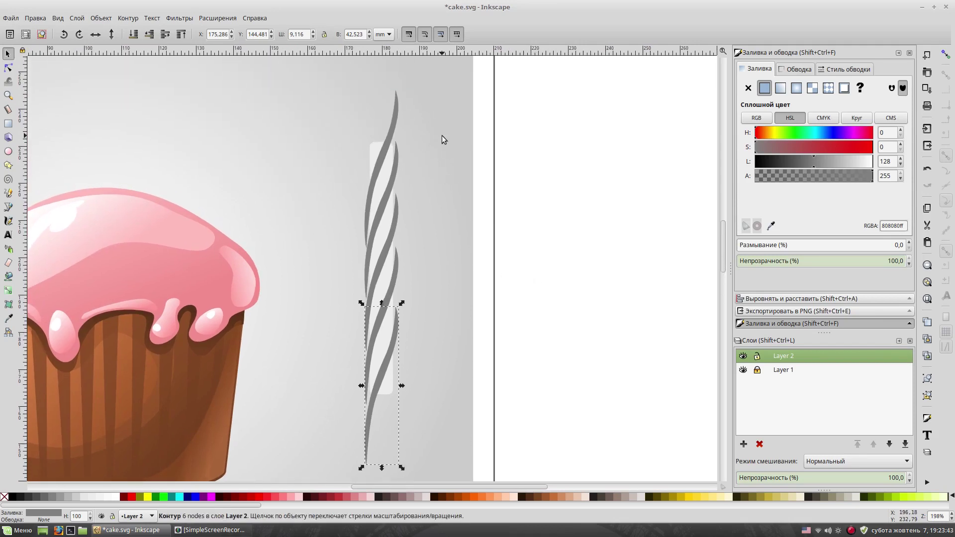
{"action": "left_click", "coordinate": [8, 124]}
{"action": "left_click_drag", "start_coordinate": [396, 77], "coordinate": [449, 411]}
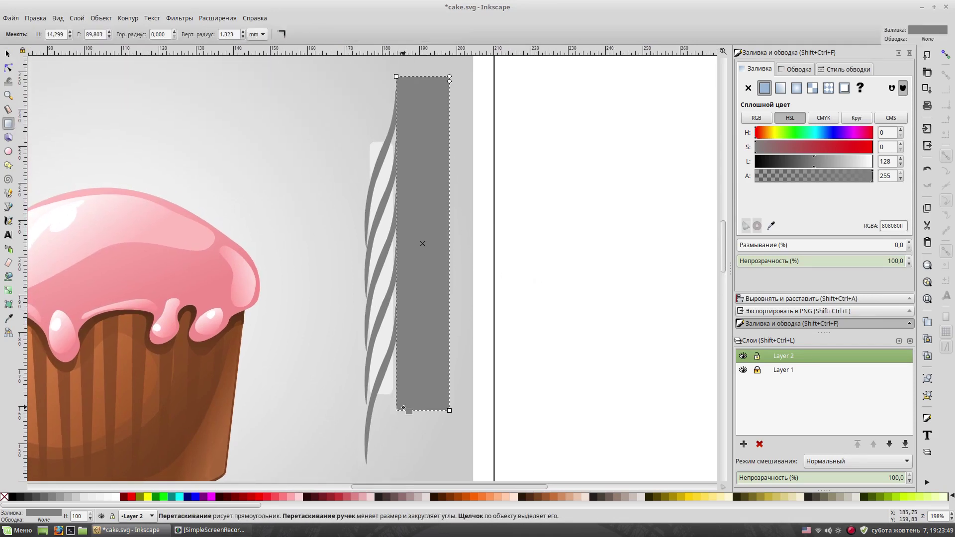
- Intersect the stripe curves with the rectangle and colour the resulting stripes red
{"action": "key", "text": "s"}
{"action": "left_click", "coordinate": [381, 284], "text": "shift"}
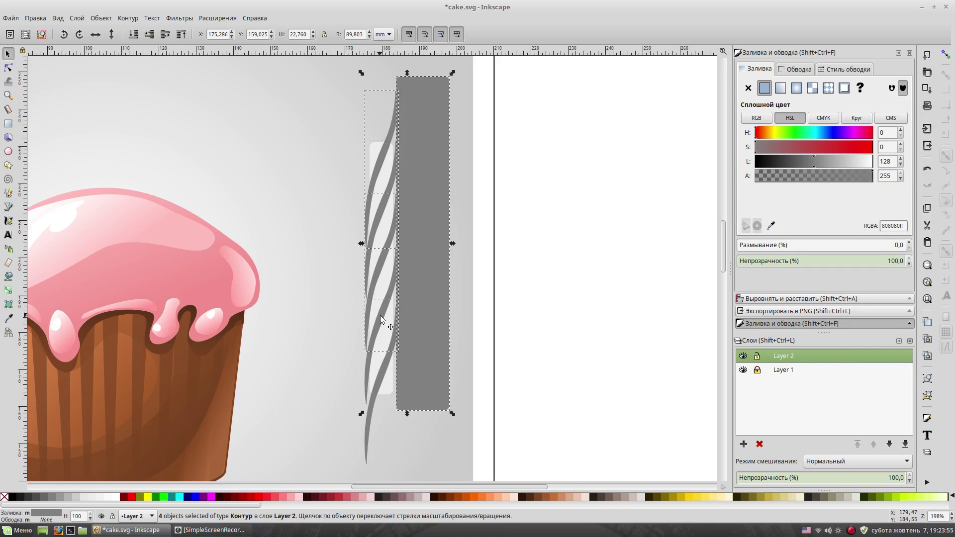
{"action": "left_click", "coordinate": [380, 147], "text": "ctrl"}
{"action": "key", "text": "ctrl+asterisk"}
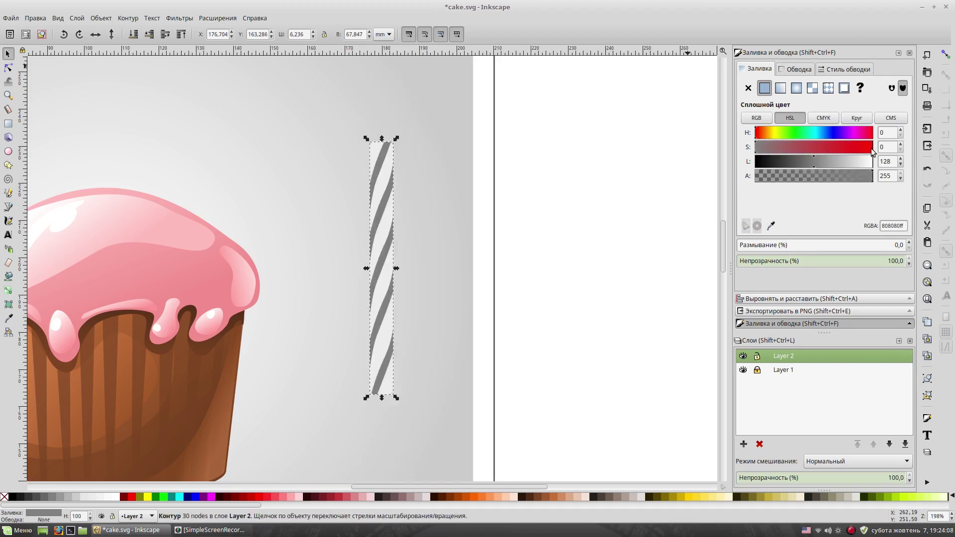
{"action": "left_click", "coordinate": [871, 148]}
{"action": "left_click", "coordinate": [604, 264]}
{"action": "scroll", "coordinate": [570, 269], "scroll_direction": "down", "scroll_amount": 2}
{"action": "scroll", "coordinate": [570, 268], "scroll_direction": "left", "scroll_amount": 3}
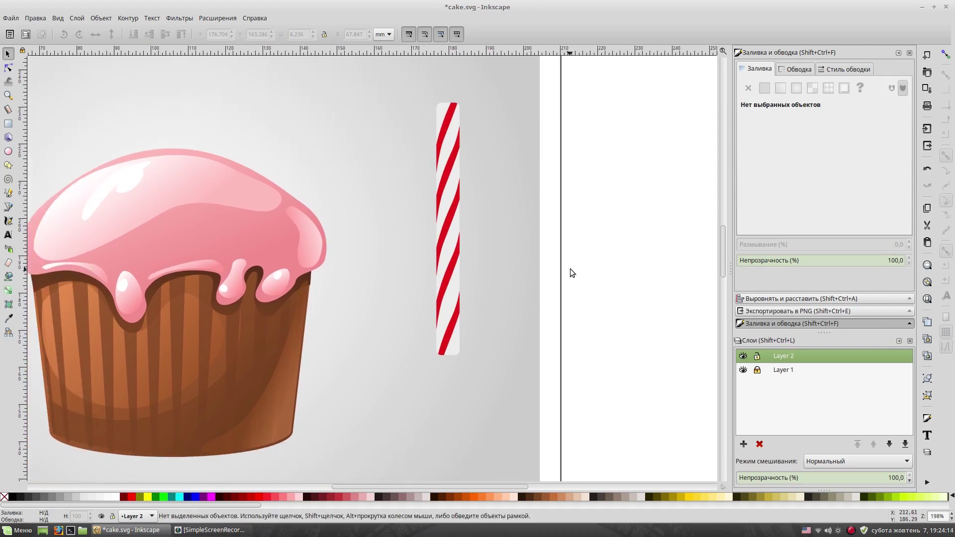
- Give the candle body a white linear gradient with a darker right end
{"action": "left_click", "coordinate": [454, 138]}
{"action": "left_click", "coordinate": [781, 88]}
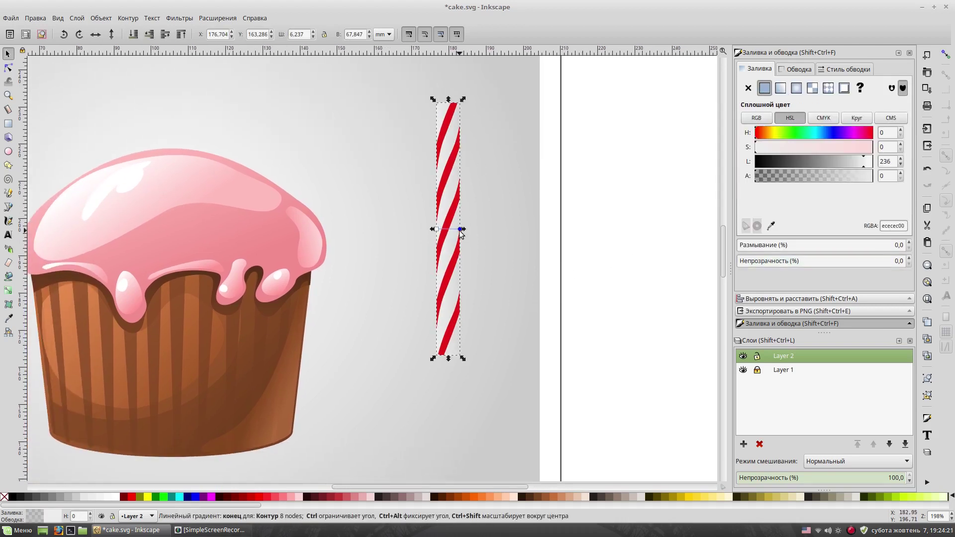
{"action": "key", "text": "plus"}
{"action": "key", "text": "g"}
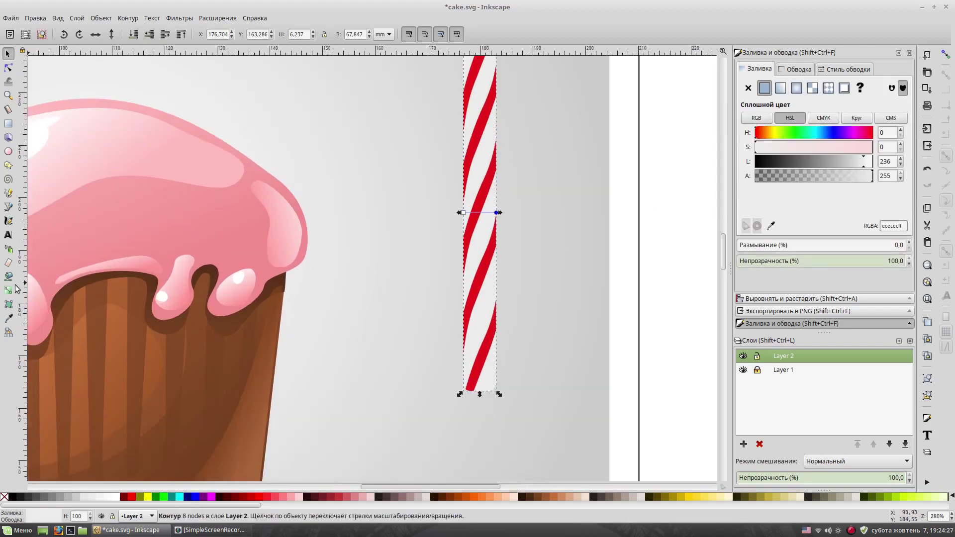
{"action": "left_click", "coordinate": [496, 212]}
{"action": "key", "text": "s"}
{"action": "mouse_move", "coordinate": [863, 161]}
{"action": "left_mouse_down"}
{"action": "mouse_move", "coordinate": [852, 161]}
{"action": "mouse_move", "coordinate": [861, 162]}
{"action": "left_mouse_up"}
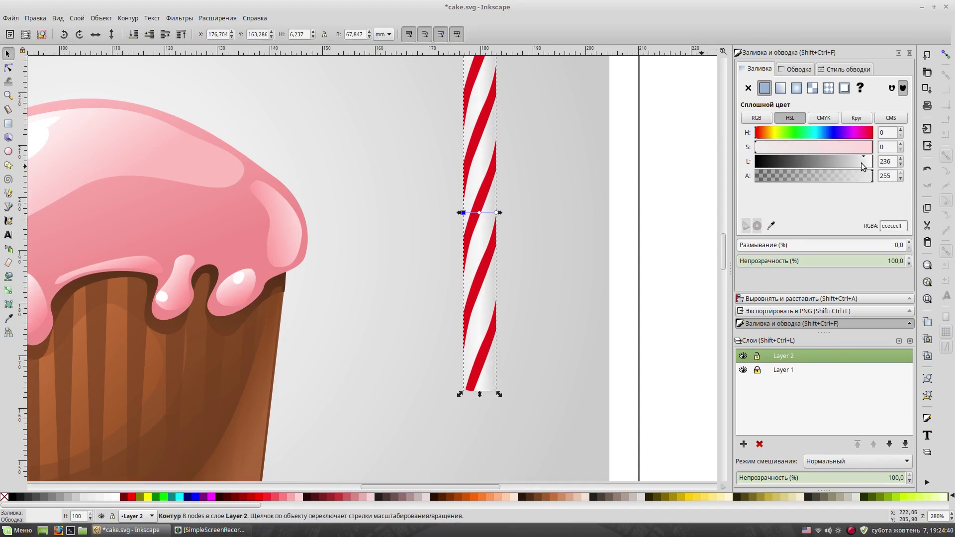
{"action": "left_click", "coordinate": [635, 228]}
{"action": "key", "text": "minus"}
- Move the finished candle onto the cupcake's frosting
{"action": "left_click_drag", "start_coordinate": [426, 250], "coordinate": [223, 154]}
{"action": "left_click", "coordinate": [531, 173]}
{"action": "key", "text": "minus"}
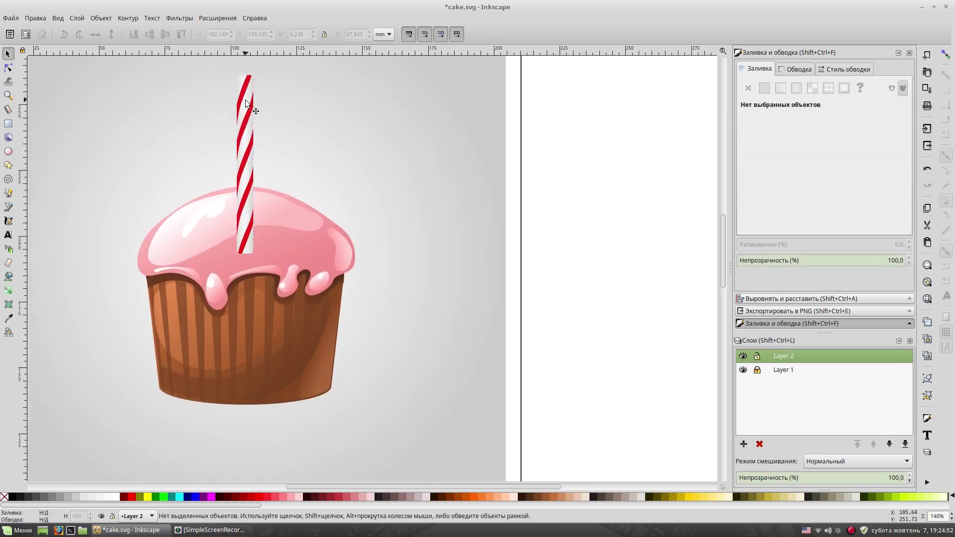
- Move both candle parts off the page to the right and zoom in on them
{"action": "key", "text": "ctrl+z"}
{"action": "key", "text": "ctrl+shift+z"}
{"action": "left_click_drag", "start_coordinate": [542, 61], "coordinate": [208, 267]}
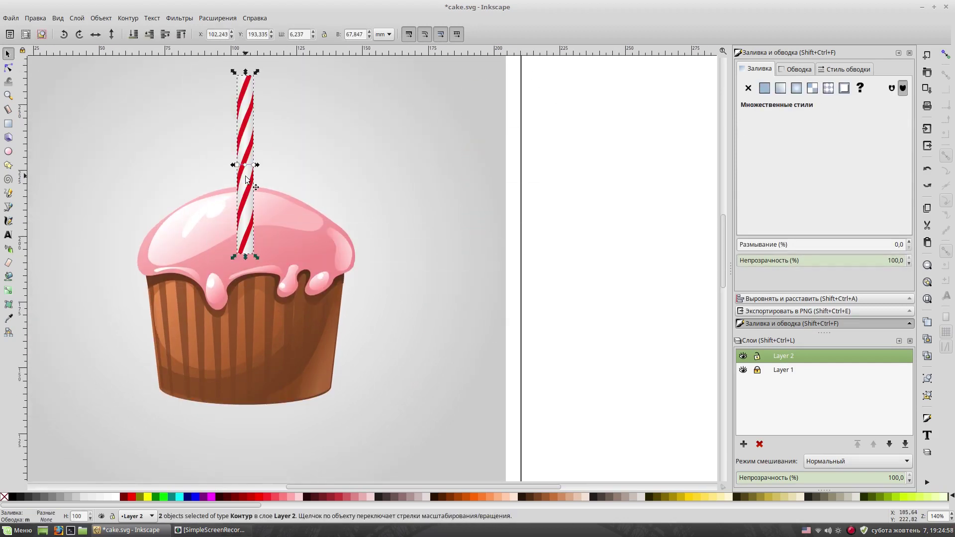
{"action": "left_click_drag", "start_coordinate": [245, 164], "coordinate": [580, 258]}
{"action": "key", "text": "space"}
{"action": "left_click", "coordinate": [579, 253]}
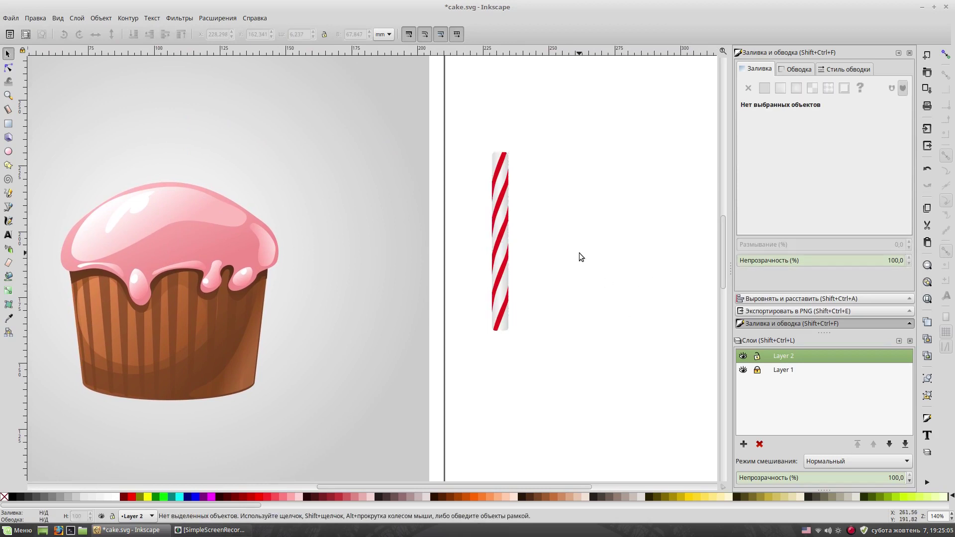
{"action": "key", "text": "plus"}
{"action": "key", "text": "plus"}
- Give the red candle stripes a linear gradient that lightens to pink at its end
{"action": "left_click", "coordinate": [463, 281]}
{"action": "key", "text": "Escape"}
{"action": "left_click", "coordinate": [456, 263]}
{"action": "key", "text": "Escape"}
{"action": "left_click", "coordinate": [461, 246]}
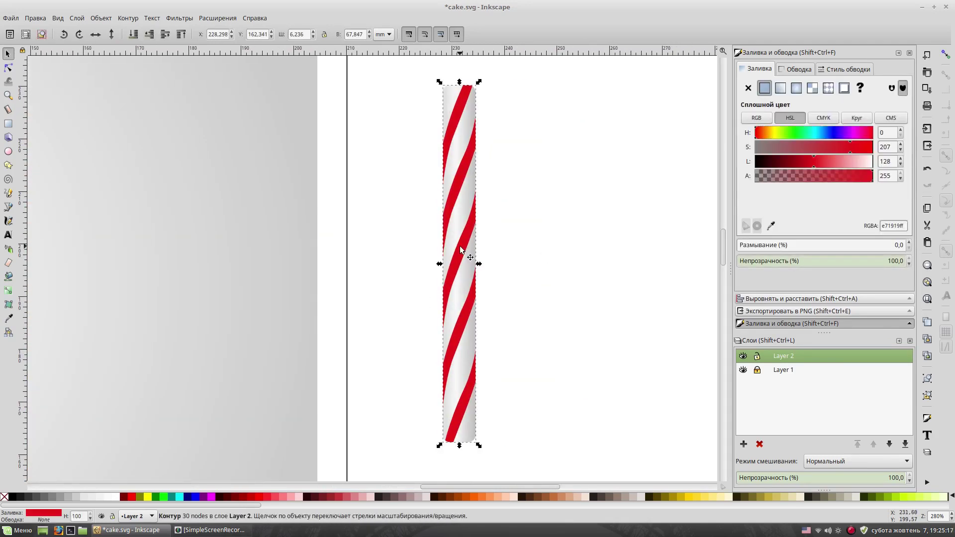
{"action": "left_click", "coordinate": [781, 88]}
{"action": "left_click", "coordinate": [476, 263]}
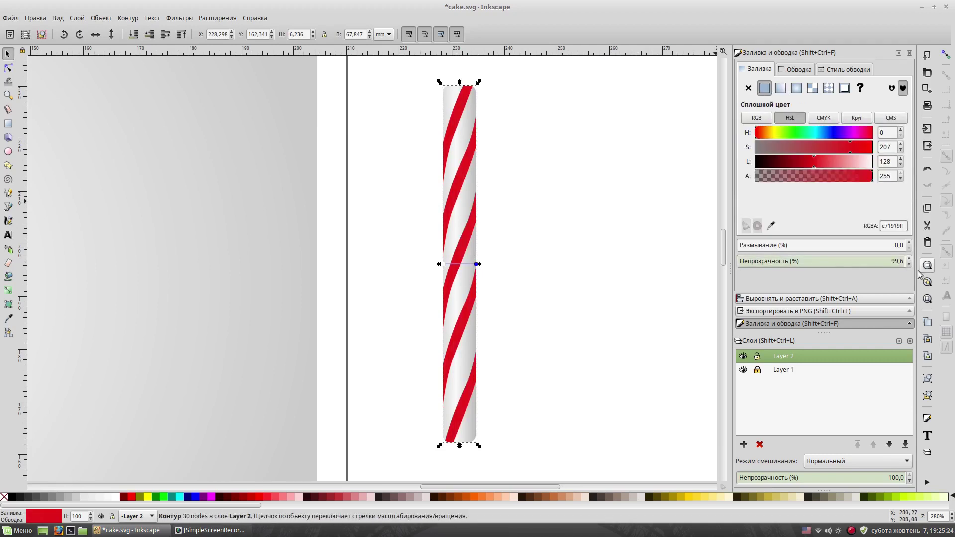
{"action": "left_click", "coordinate": [8, 290]}
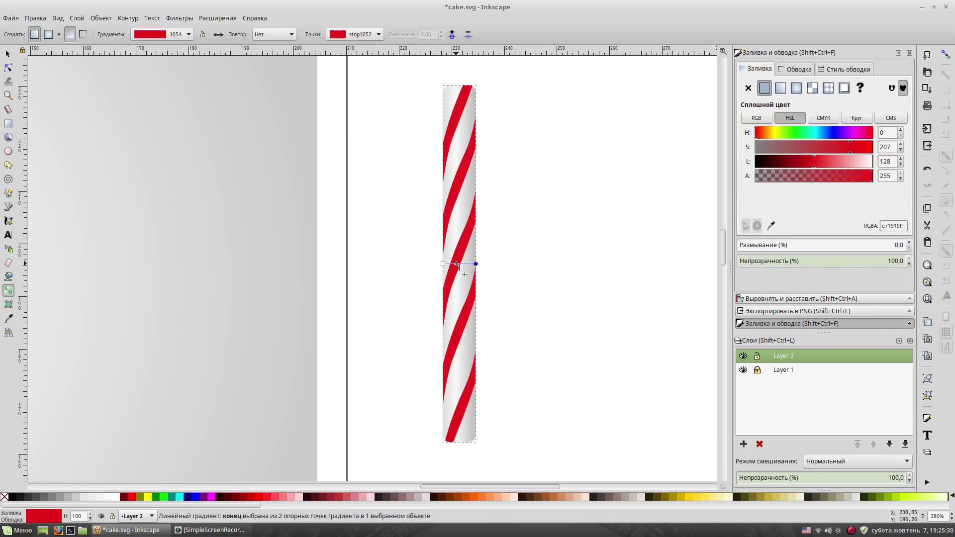
{"action": "left_click_drag", "start_coordinate": [839, 162], "coordinate": [852, 163]}
{"action": "key", "text": "s"}
{"action": "left_click", "coordinate": [546, 234]}
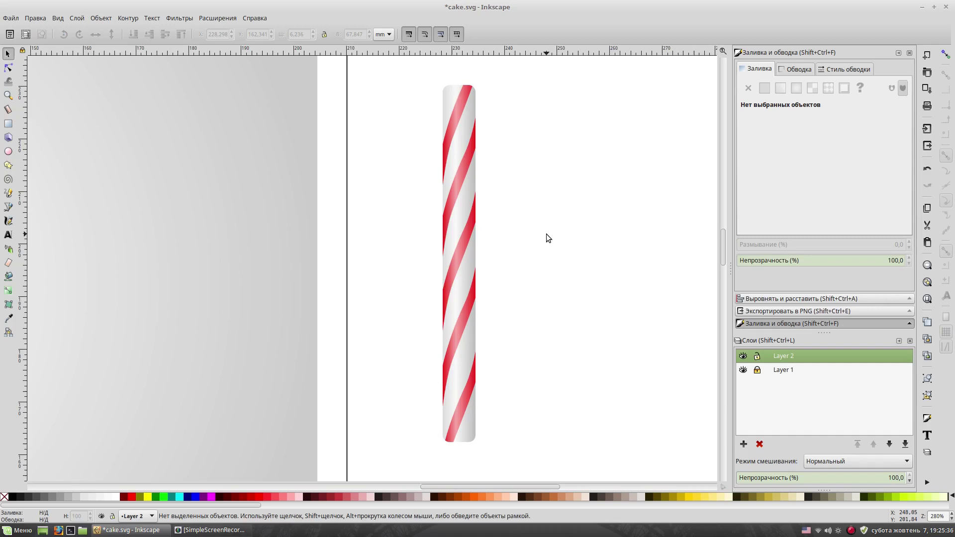
- Move the candle onto the cupcake top and place it behind the frosting
{"action": "scroll", "coordinate": [547, 234], "scroll_direction": "down", "scroll_amount": 2}
{"action": "scroll", "coordinate": [546, 234], "scroll_direction": "left", "scroll_amount": 4}
{"action": "left_click_drag", "start_coordinate": [572, 154], "coordinate": [453, 380]}
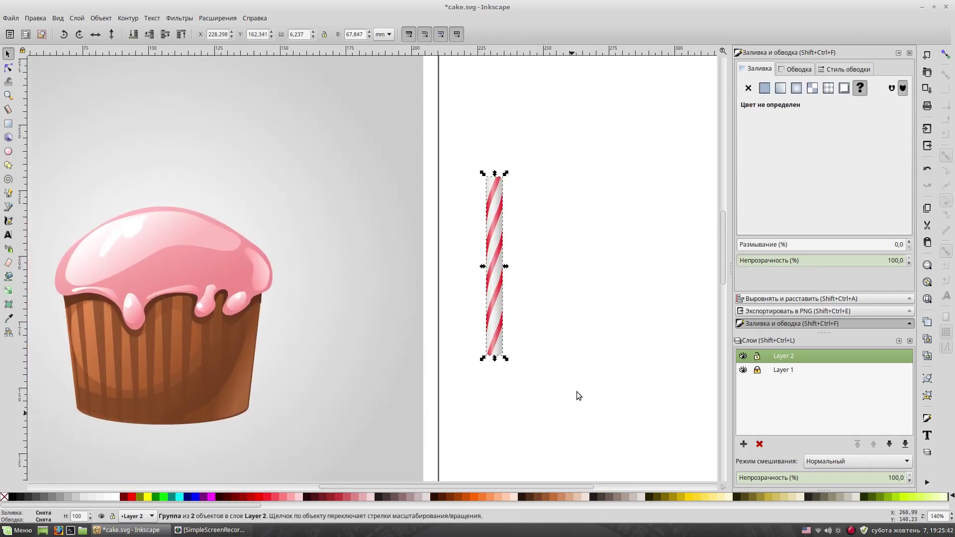
{"action": "left_click_drag", "start_coordinate": [491, 297], "coordinate": [162, 196]}
{"action": "scroll", "coordinate": [162, 196], "scroll_direction": "up", "scroll_amount": 1}
{"action": "scroll", "coordinate": [162, 196], "scroll_direction": "left", "scroll_amount": 5}
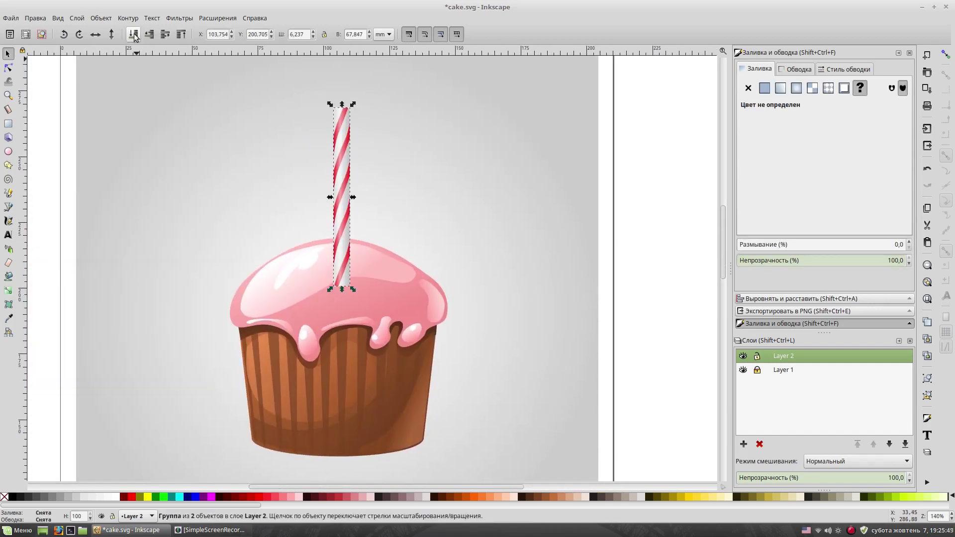
{"action": "left_click", "coordinate": [134, 37]}
{"action": "left_click", "coordinate": [620, 241]}
- Raise the candle above the frosting and shorten it from the top
{"action": "scroll", "coordinate": [620, 241], "scroll_direction": "up", "scroll_amount": 1}
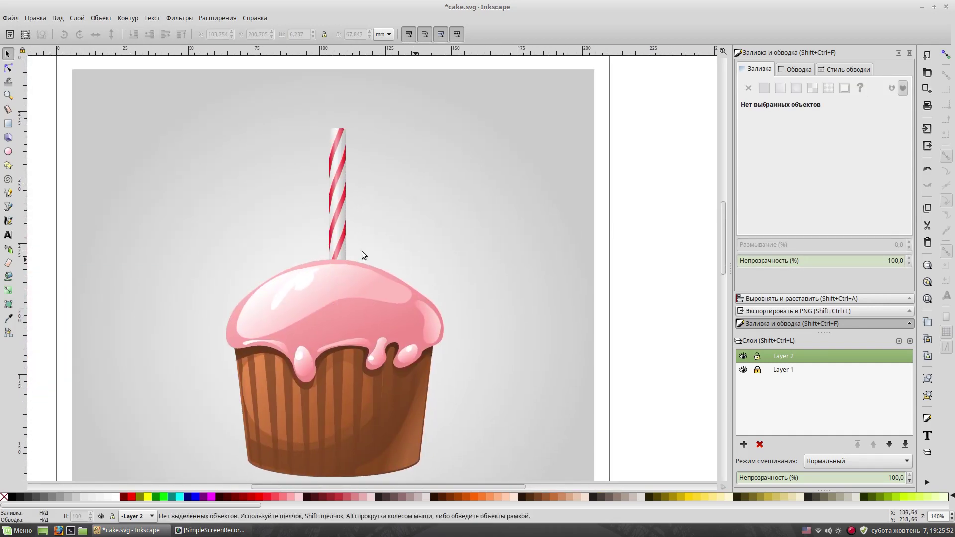
{"action": "left_click", "coordinate": [335, 237]}
{"action": "left_click_drag", "start_coordinate": [336, 237], "coordinate": [337, 182]}
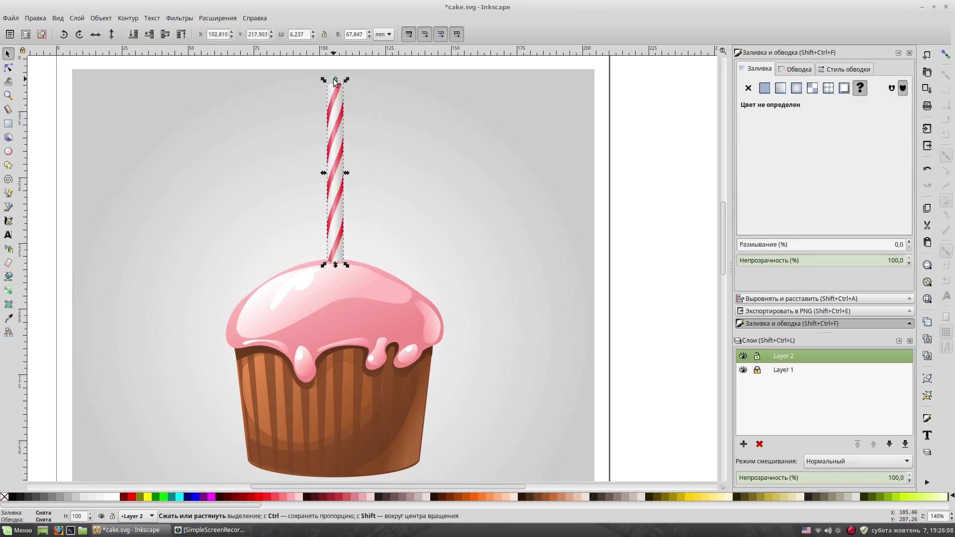
{"action": "left_click_drag", "start_coordinate": [335, 80], "coordinate": [339, 155]}
{"action": "left_click", "coordinate": [638, 176]}
{"action": "scroll", "coordinate": [638, 149], "scroll_direction": "down", "scroll_amount": 2}
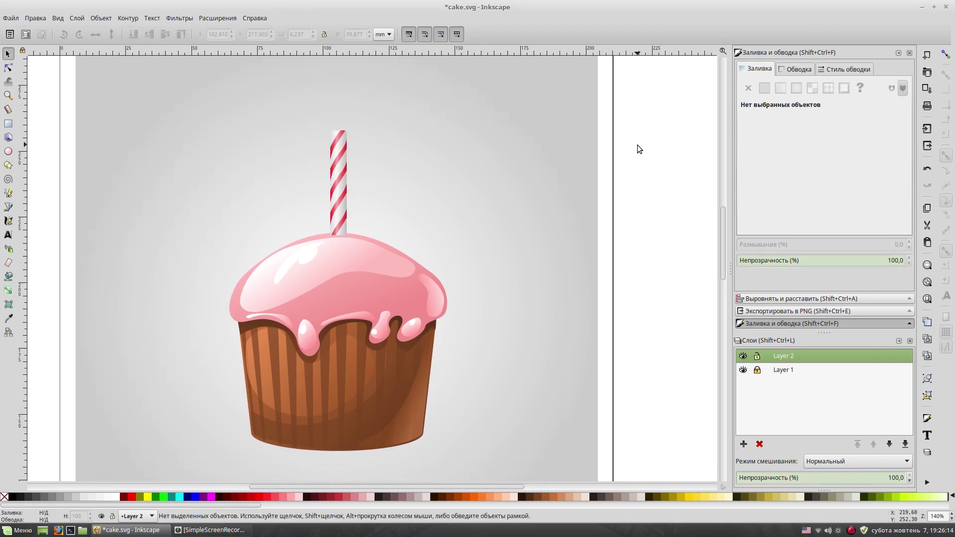
{"action": "scroll", "coordinate": [497, 149], "scroll_direction": "left", "scroll_amount": 1}
- Zoom out to check the whole cupcake, then zoom back in close on the candle
{"action": "key", "text": "minus"}
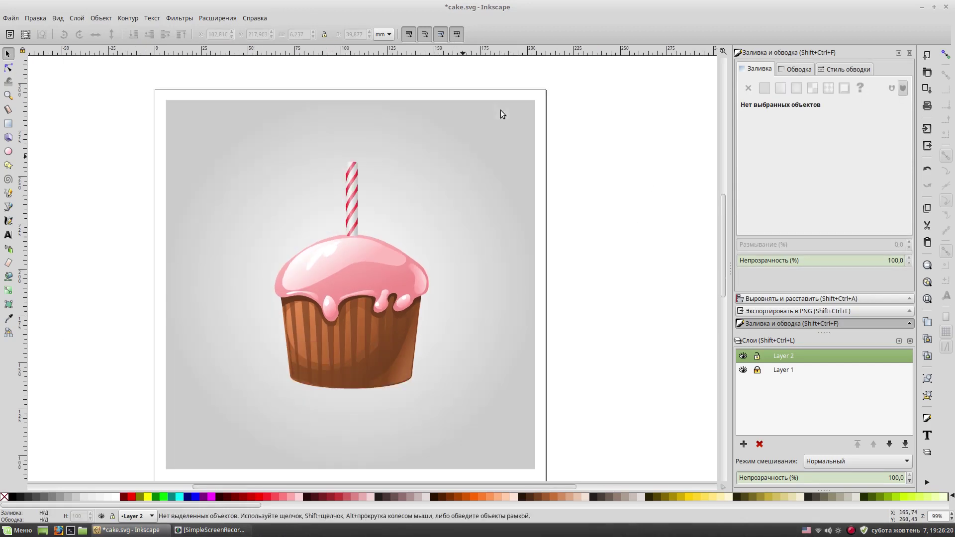
{"action": "left_click_drag", "start_coordinate": [595, 104], "coordinate": [223, 417]}
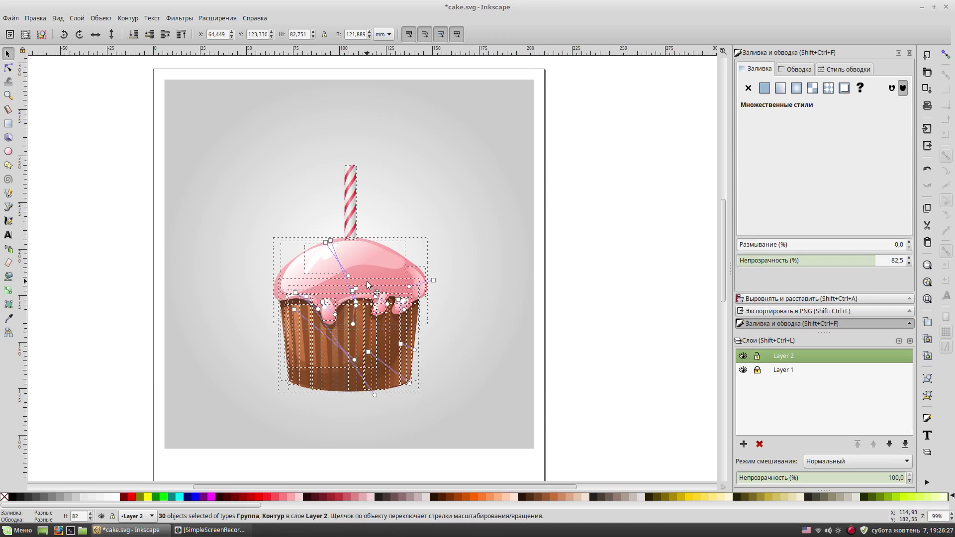
{"action": "left_click", "coordinate": [601, 219]}
{"action": "key", "text": "plus"}
{"action": "key", "text": "space"}
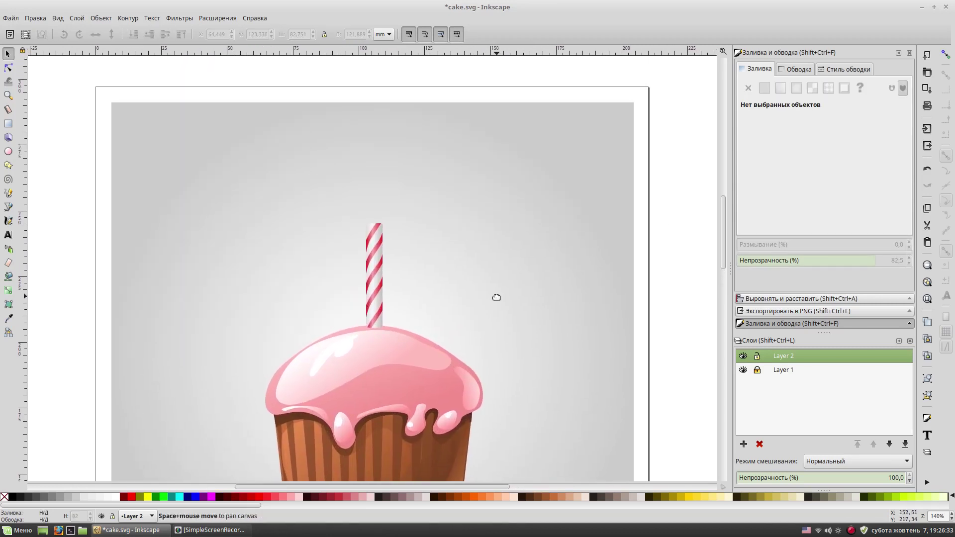
{"action": "key", "text": "plus"}
{"action": "key", "text": "plus"}
{"action": "key", "text": "b"}
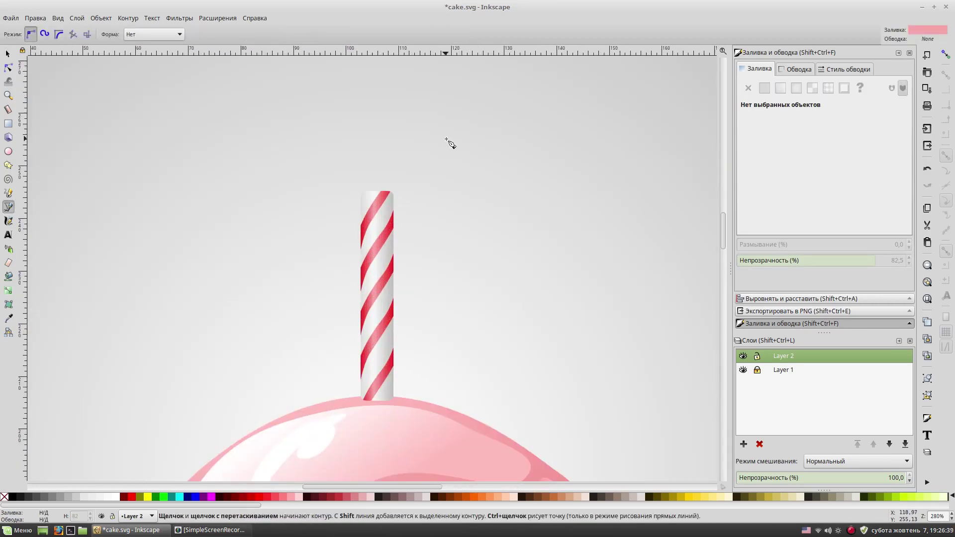
- Draw a small curved wick shape on top of the candle
{"action": "left_click", "coordinate": [240, 496]}
{"action": "left_click", "coordinate": [370, 196]}
{"action": "left_click", "coordinate": [372, 157]}
{"action": "left_click", "coordinate": [383, 193]}
{"action": "key", "text": "s"}
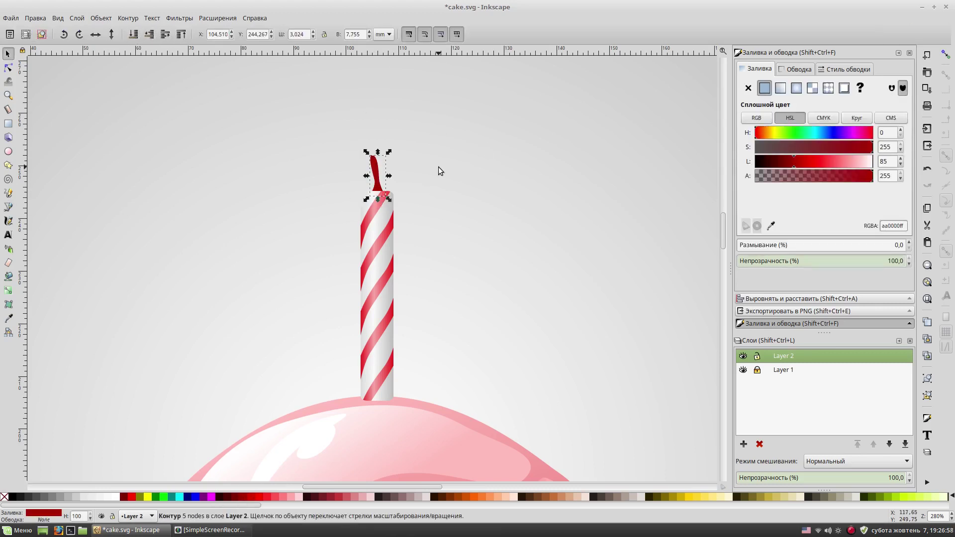
{"action": "left_click", "coordinate": [417, 183]}
- Raise the lightness of the wick's red fill in Fill and Stroke
{"action": "left_click", "coordinate": [374, 165]}
{"action": "left_click", "coordinate": [825, 162]}
{"action": "left_click_drag", "start_coordinate": [825, 162], "coordinate": [843, 164]}
{"action": "left_click", "coordinate": [529, 160]}
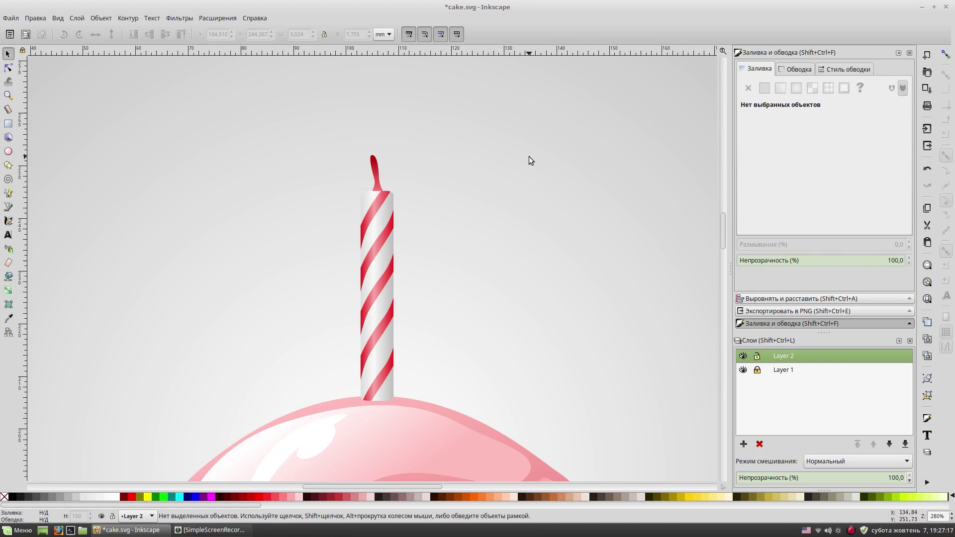
{"action": "key", "text": "minus"}
{"action": "scroll", "coordinate": [586, 234], "scroll_direction": "down", "scroll_amount": 2}
{"action": "scroll", "coordinate": [388, 197], "scroll_direction": "up", "scroll_amount": 2}
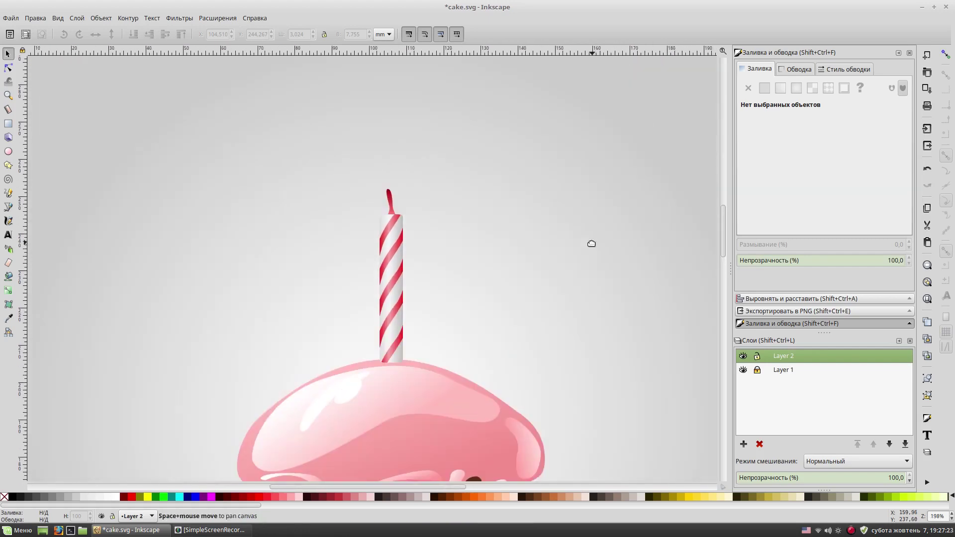
- Darken one stop of the wick's gradient with the Gradient tool
{"action": "left_click", "coordinate": [388, 197]}
{"action": "key", "text": "plus"}
{"action": "key", "text": "plus"}
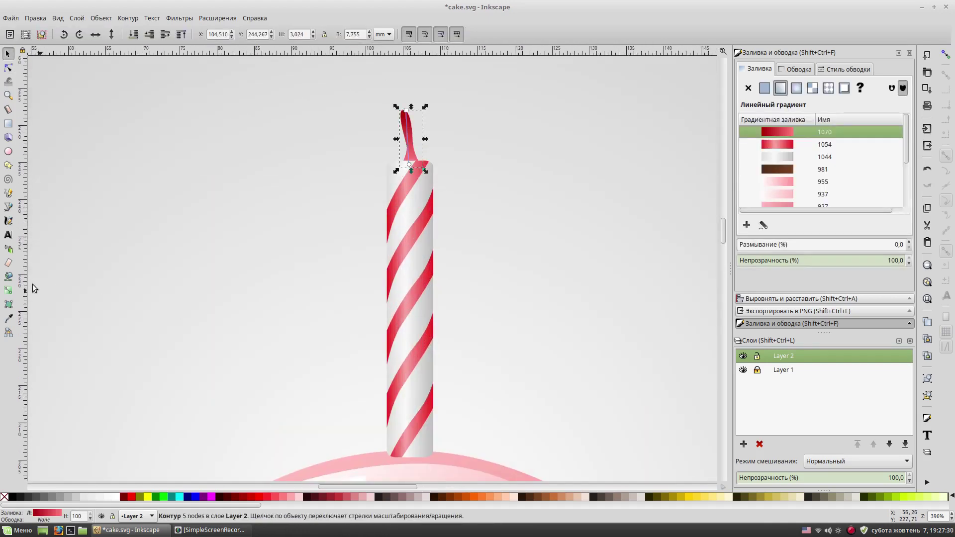
{"action": "left_click", "coordinate": [8, 290]}
{"action": "left_click", "coordinate": [407, 127]}
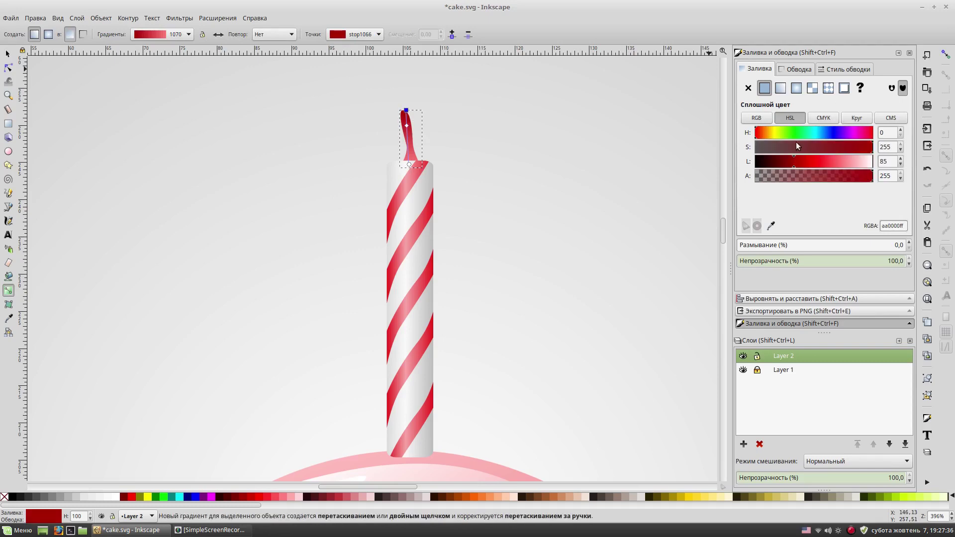
{"action": "key", "text": "s"}
{"action": "key", "text": "Escape"}
{"action": "key", "text": "minus"}
{"action": "key", "text": "minus"}
{"action": "key", "text": "minus"}
{"action": "scroll", "coordinate": [445, 213], "scroll_direction": "up", "scroll_amount": 1, "text": "ctrl"}
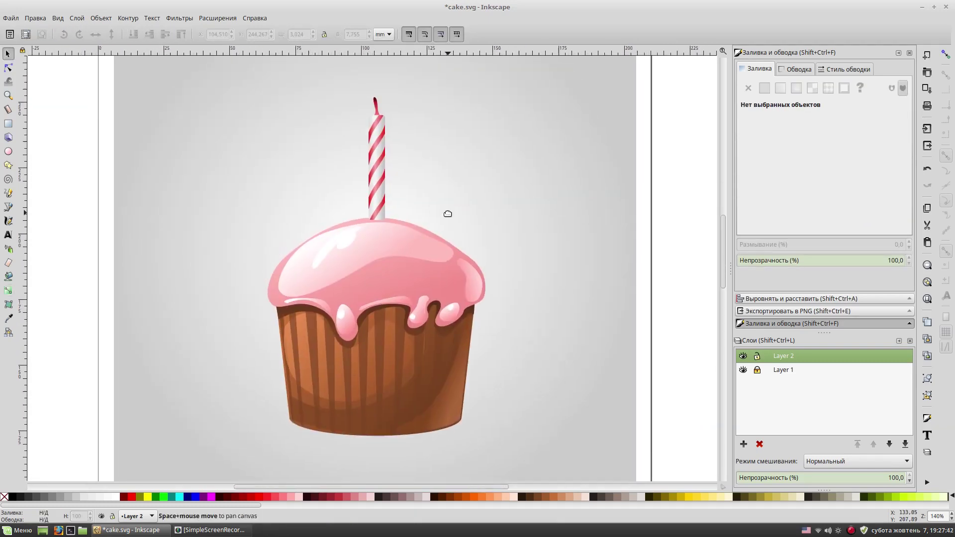
{"action": "scroll", "coordinate": [451, 213], "scroll_direction": "up", "scroll_amount": 1, "text": "ctrl"}
{"action": "scroll", "coordinate": [515, 279], "scroll_direction": "up", "scroll_amount": 1, "text": "ctrl"}
- Draw a closed oval path around the candle's base
{"action": "key", "text": "b"}
{"action": "left_click_drag", "start_coordinate": [411, 264], "coordinate": [418, 273]}
{"action": "left_click", "coordinate": [456, 271]}
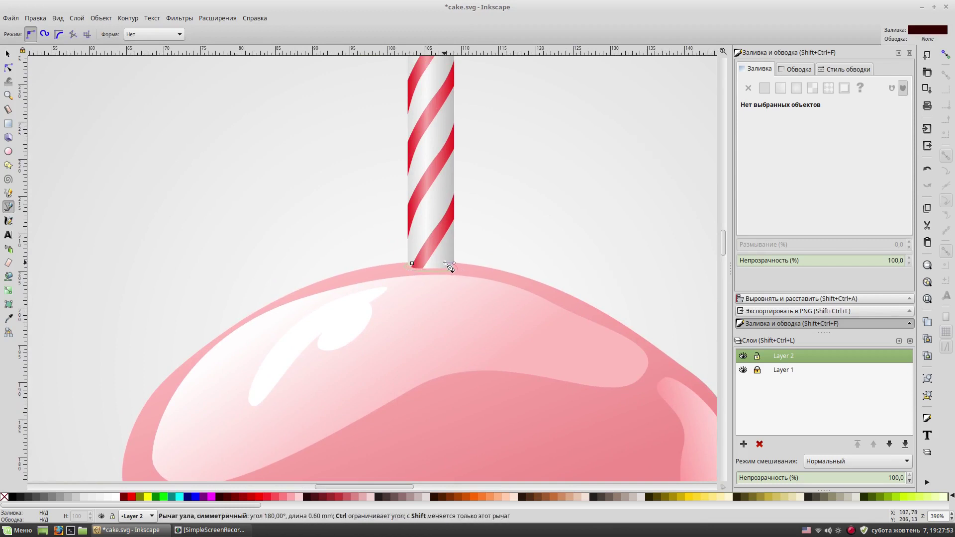
{"action": "left_click", "coordinate": [412, 263]}
{"action": "key", "text": "s"}
- Colour the base oval red in HSL and save cake.svg
{"action": "mouse_move", "coordinate": [820, 160]}
{"action": "left_mouse_down"}
{"action": "mouse_move", "coordinate": [802, 160]}
{"action": "mouse_move", "coordinate": [809, 144]}
{"action": "left_mouse_up"}
{"action": "left_click", "coordinate": [837, 147]}
{"action": "left_click", "coordinate": [814, 161]}
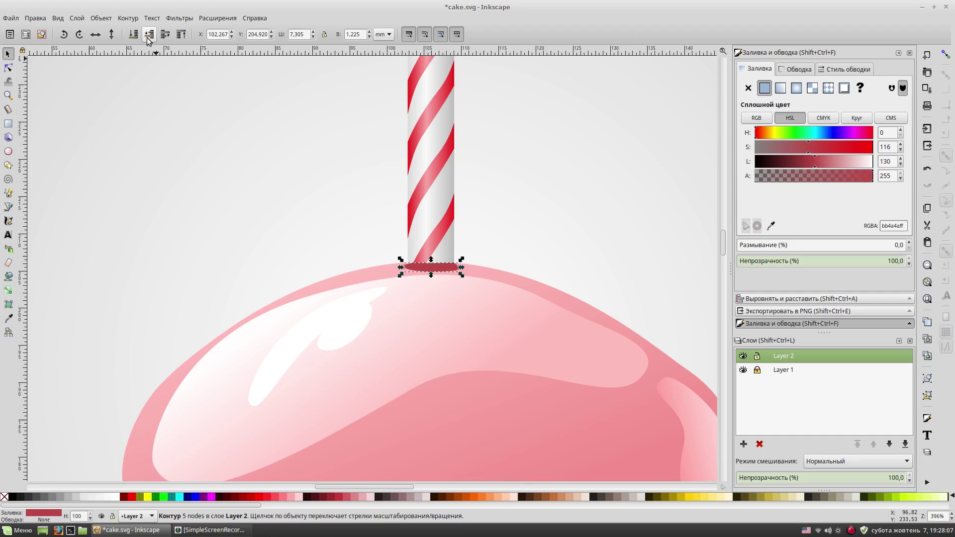
{"action": "left_click", "coordinate": [533, 176]}
{"action": "scroll", "coordinate": [532, 176], "scroll_direction": "up", "scroll_amount": 3}
{"action": "scroll", "coordinate": [709, 208], "scroll_direction": "down", "scroll_amount": 3, "text": "ctrl"}
{"action": "scroll", "coordinate": [625, 373], "scroll_direction": "up", "scroll_amount": 2, "text": "ctrl"}
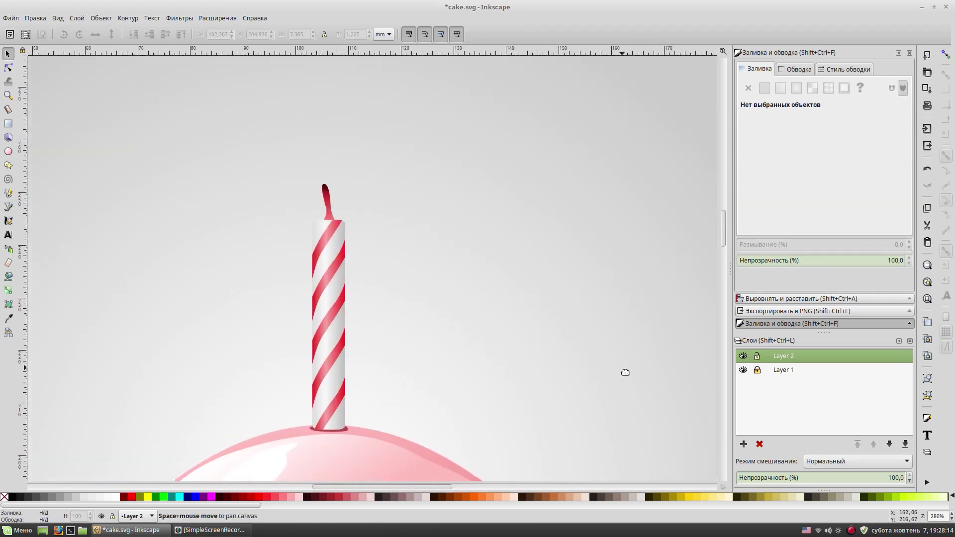
{"action": "key", "text": "ctrl+s"}
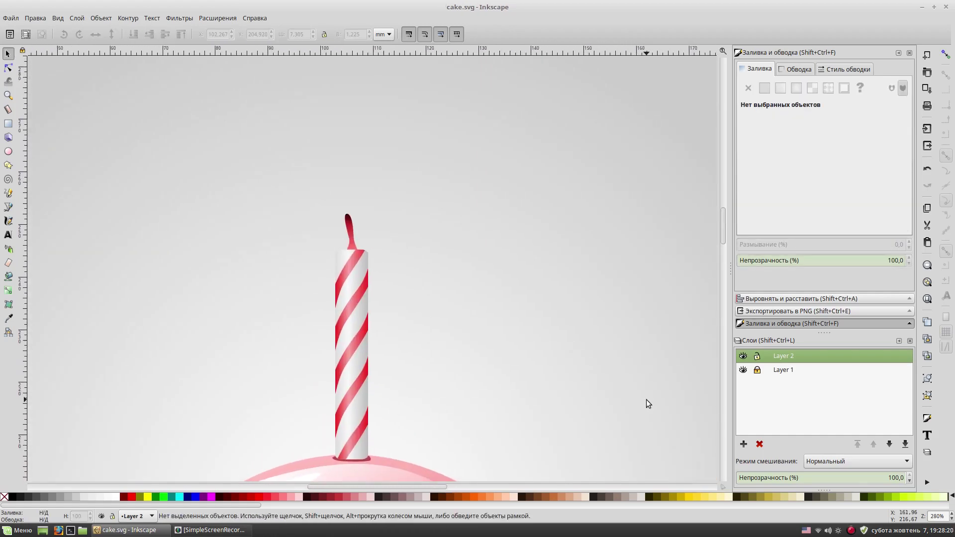
- Draw the outer flame path curving up from the wick to a pointed tip
{"action": "key", "text": "b"}
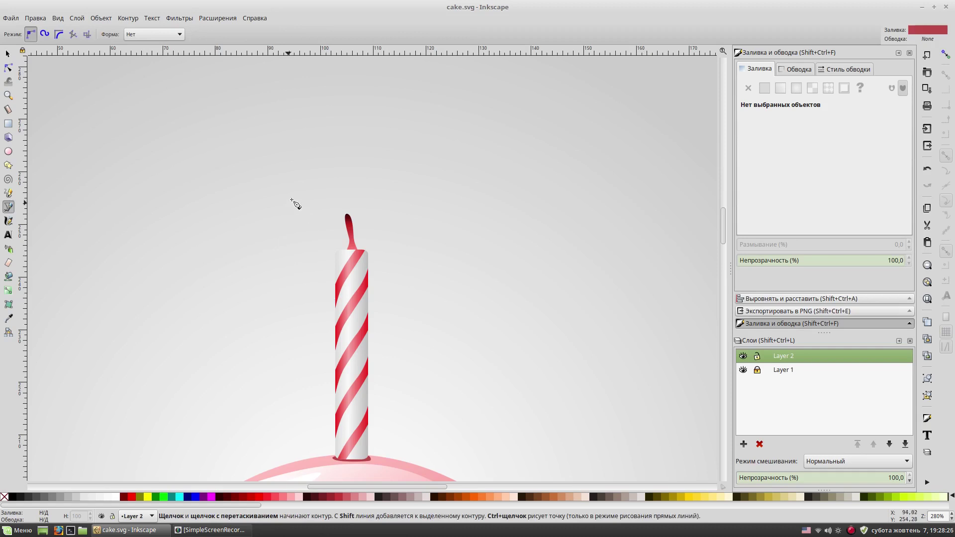
{"action": "left_click", "coordinate": [349, 231]}
{"action": "left_click_drag", "start_coordinate": [326, 198], "coordinate": [326, 175]}
{"action": "left_click_drag", "start_coordinate": [337, 119], "coordinate": [358, 100]}
{"action": "left_click_drag", "start_coordinate": [371, 209], "coordinate": [371, 233]}
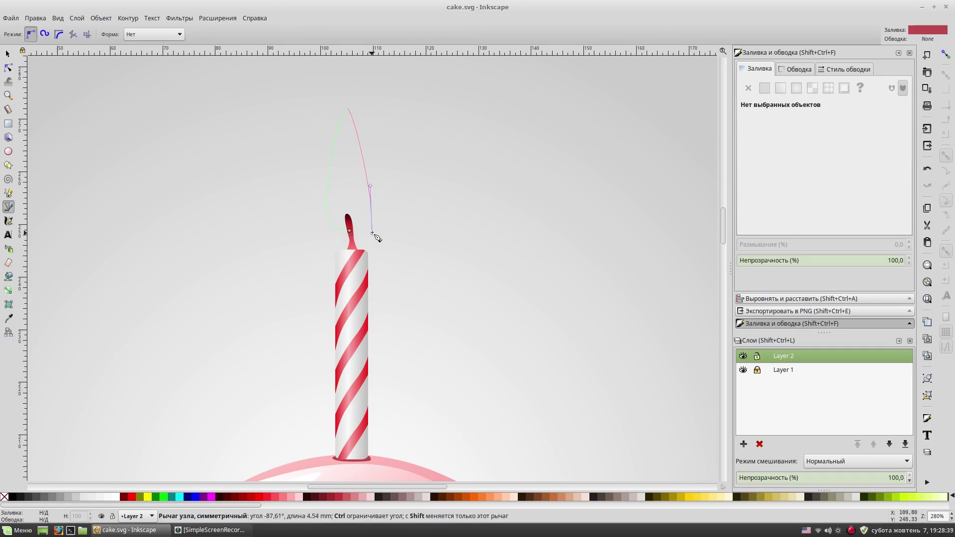
{"action": "left_click", "coordinate": [349, 231]}
{"action": "key", "text": "s"}
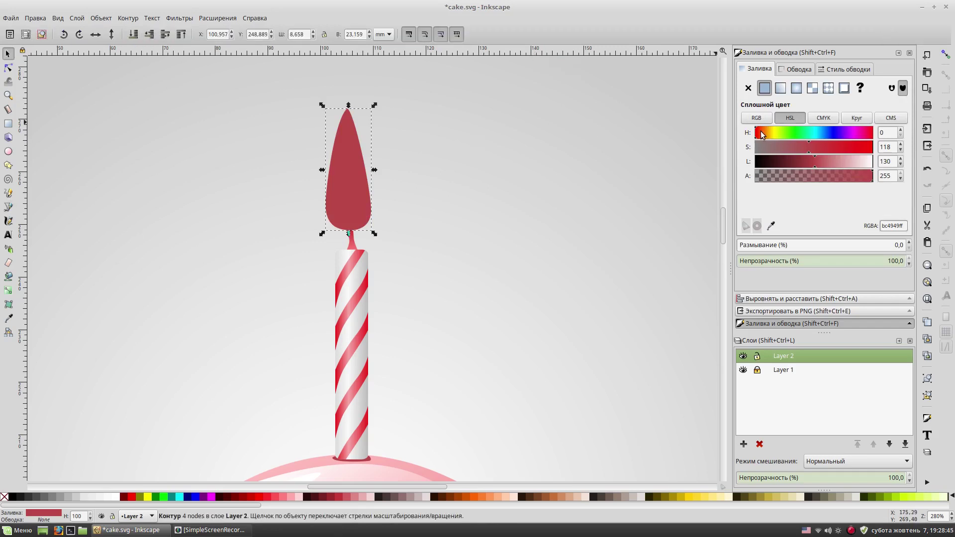
- Colour the outer flame orange and make it pale and translucent
{"action": "left_click_drag", "start_coordinate": [810, 147], "coordinate": [871, 147]}
{"action": "left_click", "coordinate": [764, 133]}
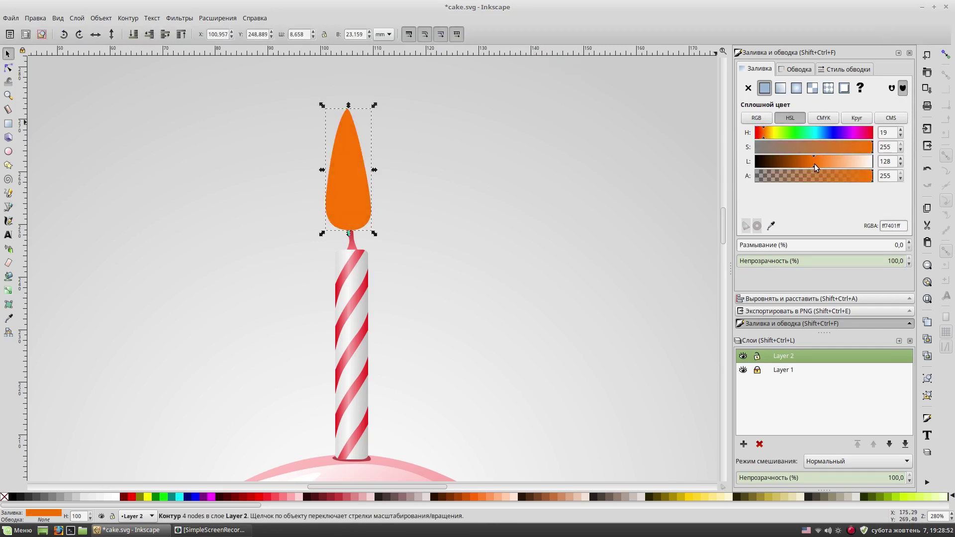
{"action": "left_click_drag", "start_coordinate": [755, 263], "coordinate": [767, 265]}
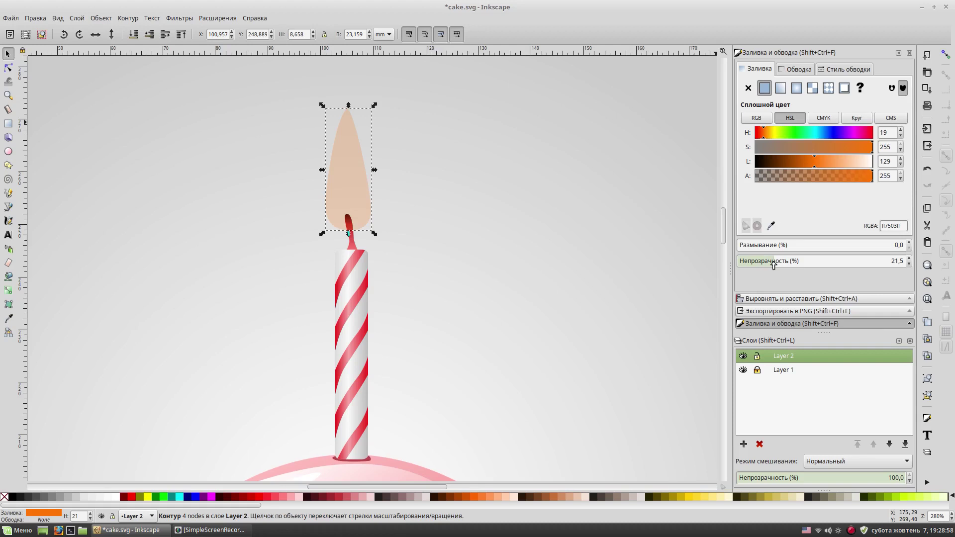
{"action": "left_click", "coordinate": [529, 238]}
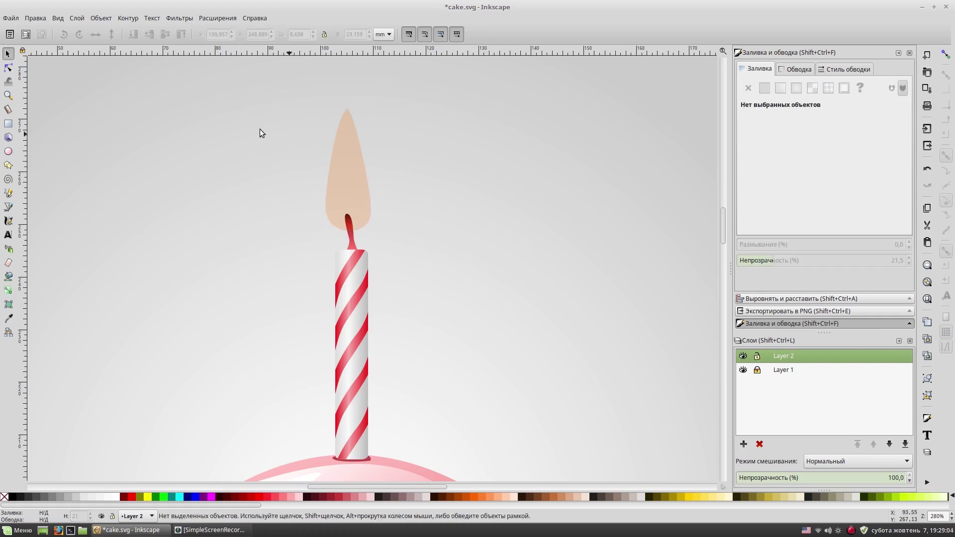
- Draw a smaller inner flame core at the wick and raise its opacity
{"action": "key", "text": "b"}
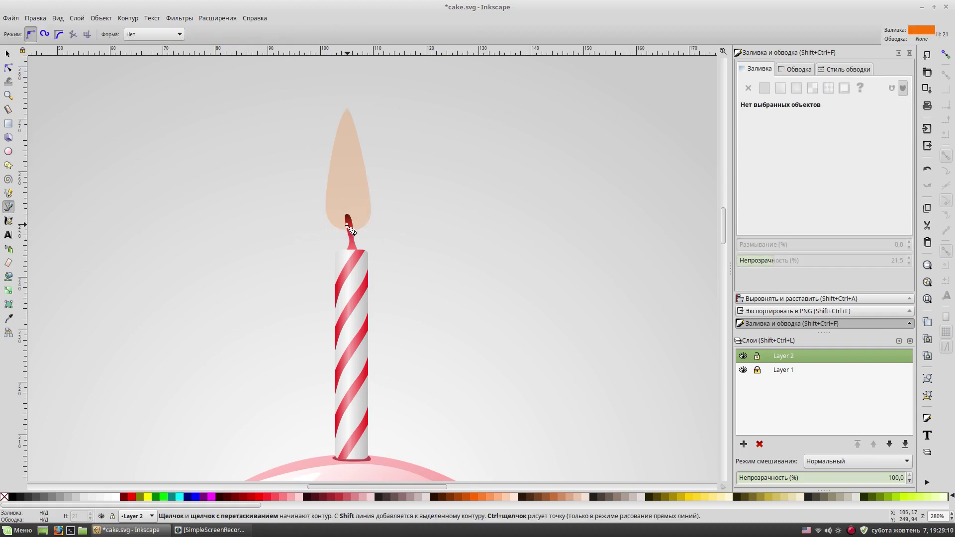
{"action": "left_click", "coordinate": [344, 227]}
{"action": "mouse_move", "coordinate": [347, 118]}
{"action": "left_mouse_down"}
{"action": "mouse_move", "coordinate": [367, 106]}
{"action": "mouse_move", "coordinate": [357, 133]}
{"action": "left_mouse_up"}
{"action": "left_click_drag", "start_coordinate": [357, 227], "coordinate": [359, 222]}
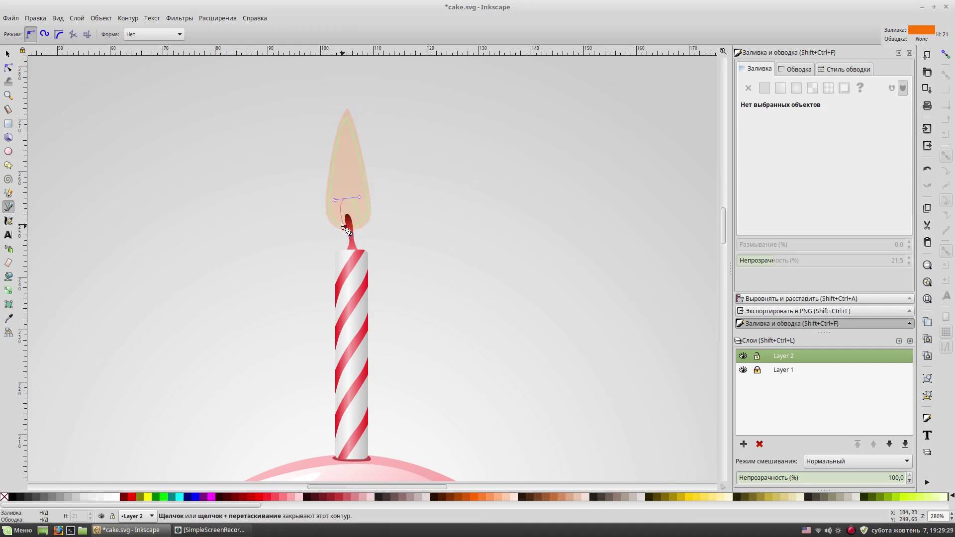
{"action": "left_click", "coordinate": [344, 227]}
{"action": "key", "text": "s"}
{"action": "left_click_drag", "start_coordinate": [802, 265], "coordinate": [891, 264]}
{"action": "left_click", "coordinate": [546, 194]}
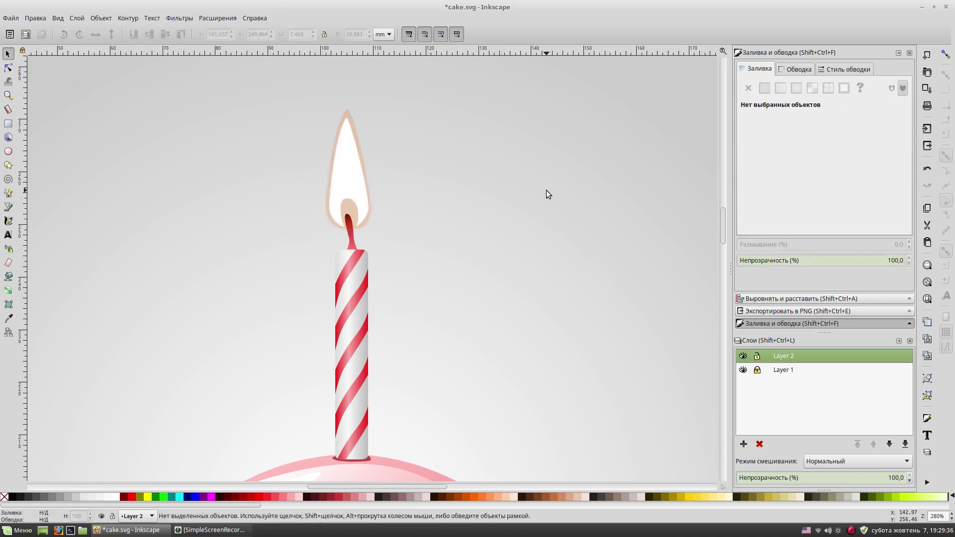
- Adjust the outer glow's opacity, lighten its orange, and save cake.svg
{"action": "left_click", "coordinate": [363, 230]}
{"action": "left_click_drag", "start_coordinate": [832, 264], "coordinate": [822, 264]}
{"action": "left_click", "coordinate": [827, 161]}
{"action": "left_click", "coordinate": [560, 209]}
{"action": "key", "text": "minus"}
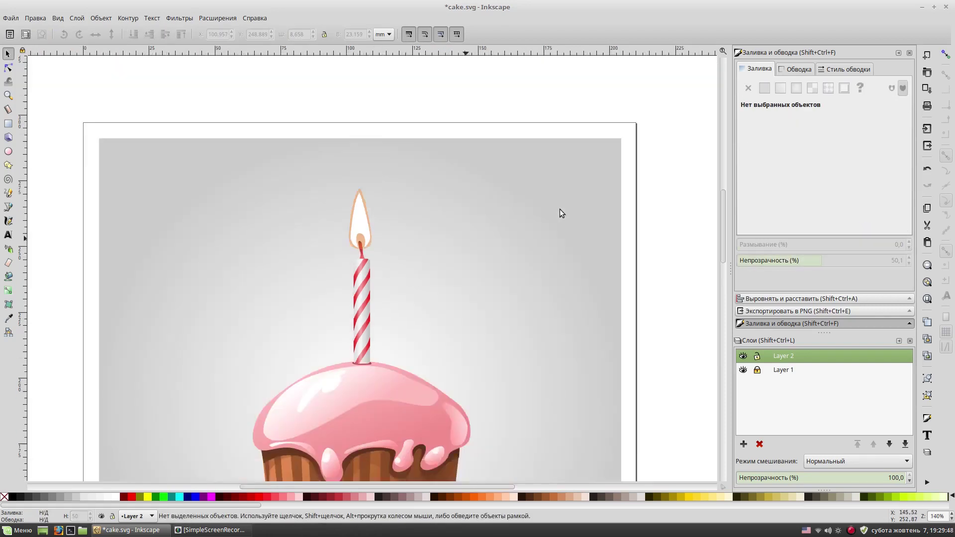
{"action": "key", "text": "minus"}
{"action": "key", "text": "minus"}
{"action": "key", "text": "ctrl+s"}
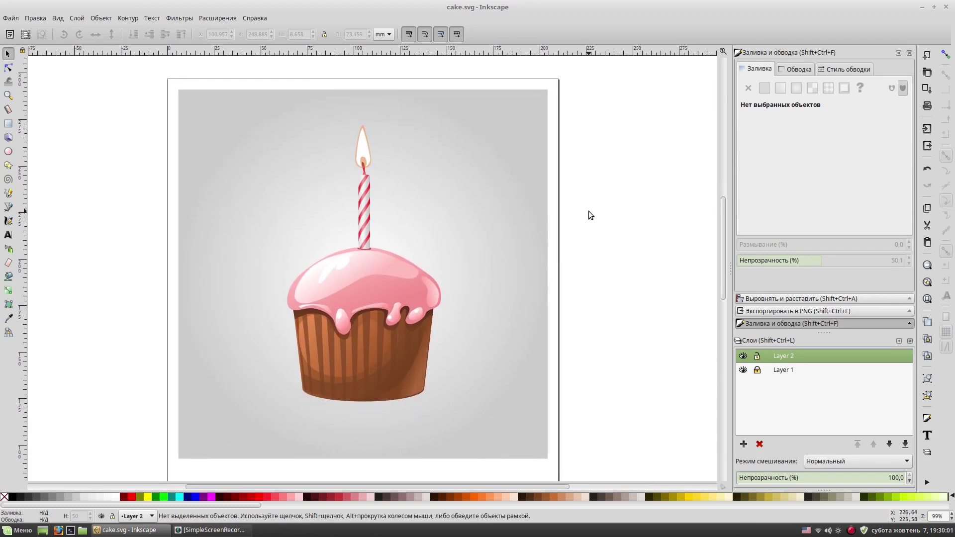
{"action": "key", "text": "plus"}
{"action": "key", "text": "plus"}
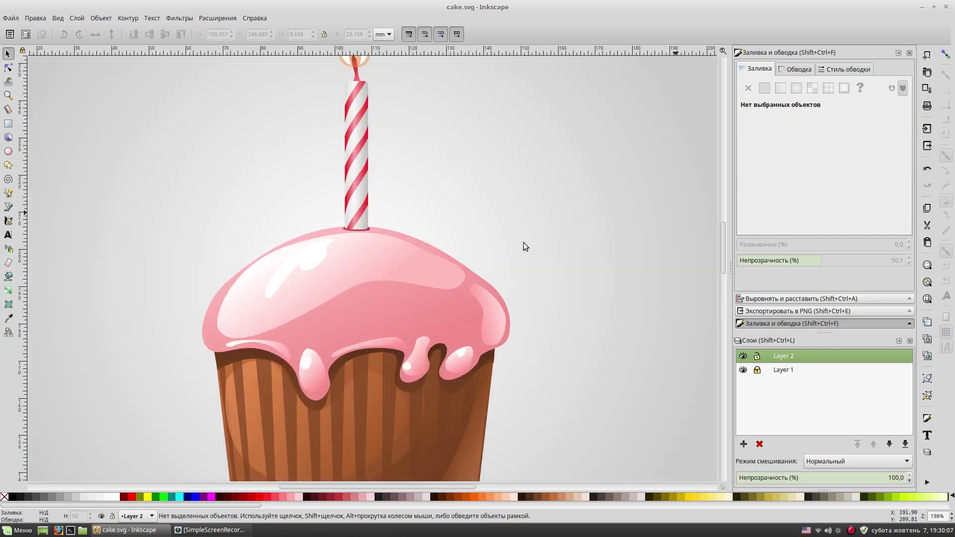
- Draw an orange circle left of the candle, convert it to a path, and enlarge it
{"action": "left_click_drag", "start_coordinate": [276, 245], "coordinate": [300, 269]}
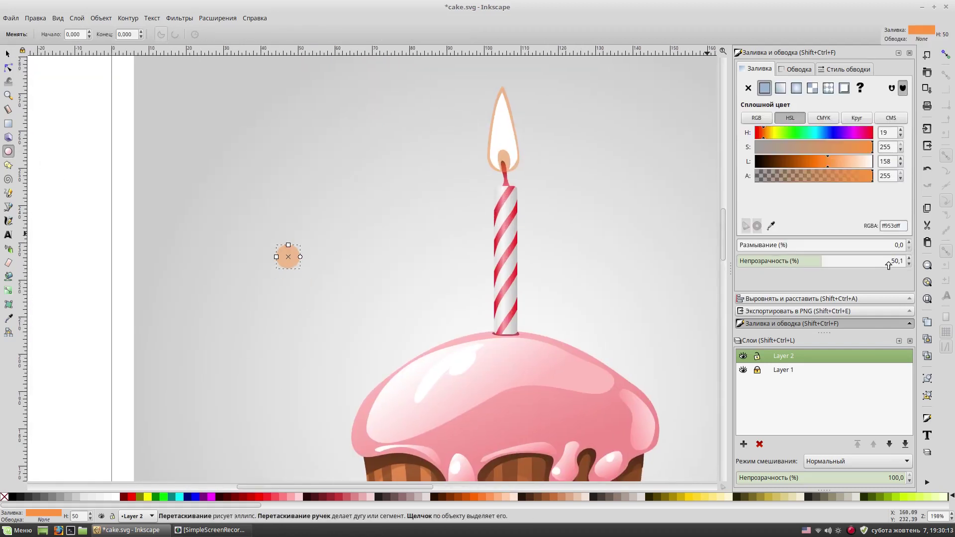
{"action": "key", "text": "s"}
{"action": "left_click", "coordinate": [128, 18]}
{"action": "left_click", "coordinate": [147, 30]}
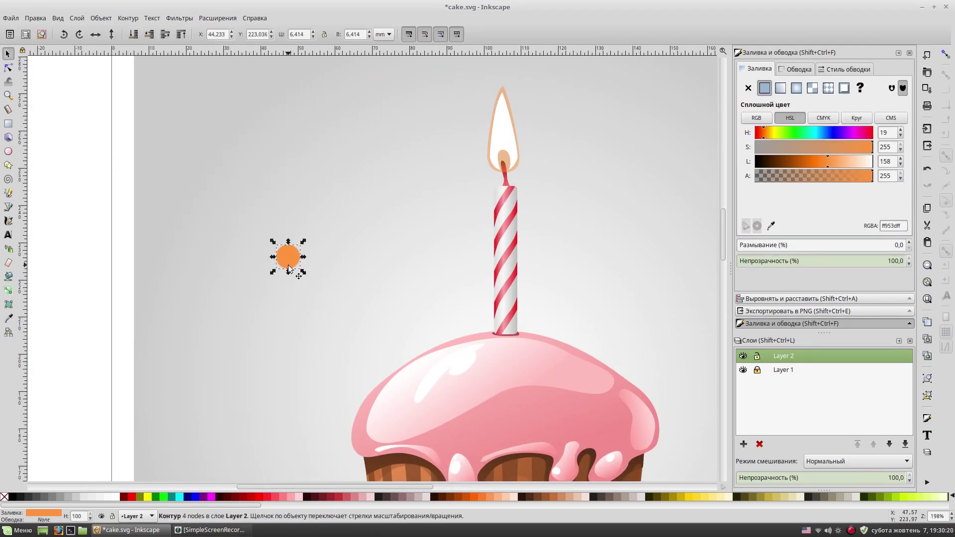
{"action": "mouse_move", "coordinate": [303, 242]}
{"action": "left_mouse_down"}
{"action": "mouse_move", "coordinate": [376, 168]}
{"action": "mouse_move", "coordinate": [368, 172]}
{"action": "left_mouse_up"}
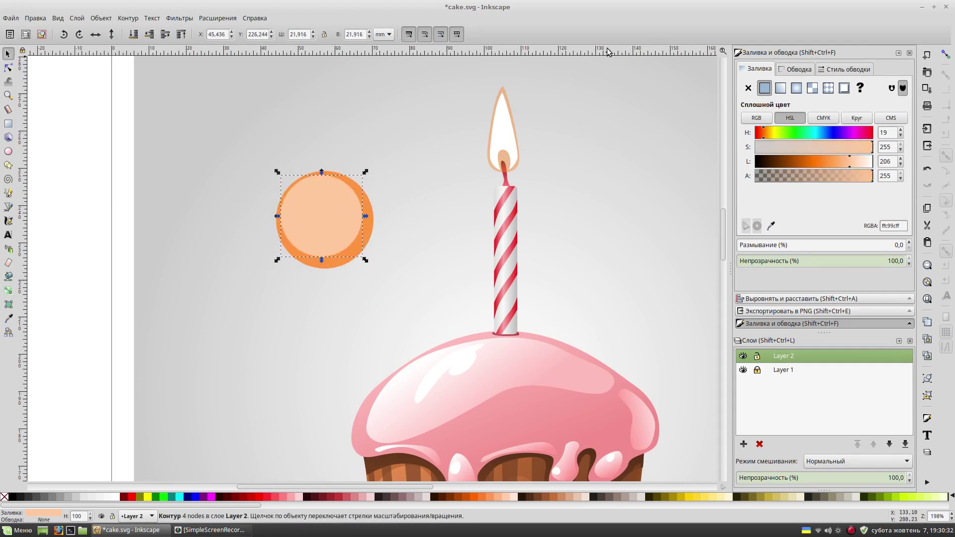
- Give the circle a radial gradient with a light grey centre offset up-left
{"action": "left_click", "coordinate": [796, 88]}
{"action": "left_click", "coordinate": [322, 216]}
{"action": "left_click_drag", "start_coordinate": [322, 216], "coordinate": [311, 206]}
{"action": "left_click_drag", "start_coordinate": [871, 162], "coordinate": [863, 160]}
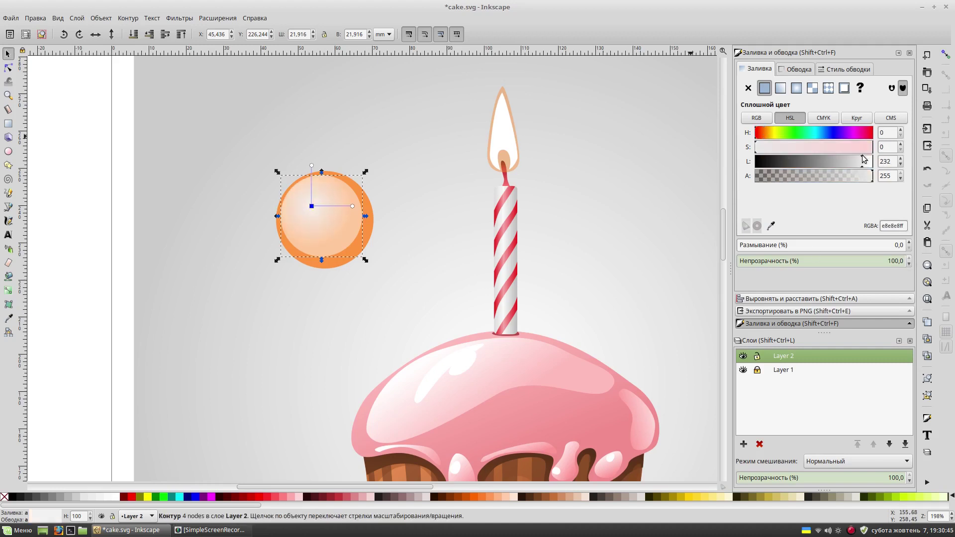
{"action": "left_click", "coordinate": [306, 335]}
- Set the gradient's outer stop to orange and darken the ball's outer ring
{"action": "left_click", "coordinate": [337, 220]}
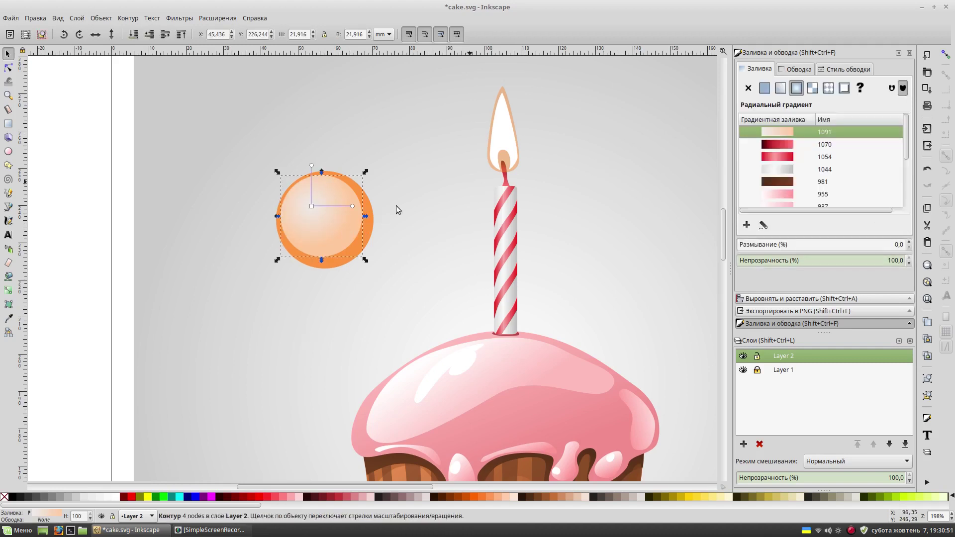
{"action": "left_click", "coordinate": [352, 206]}
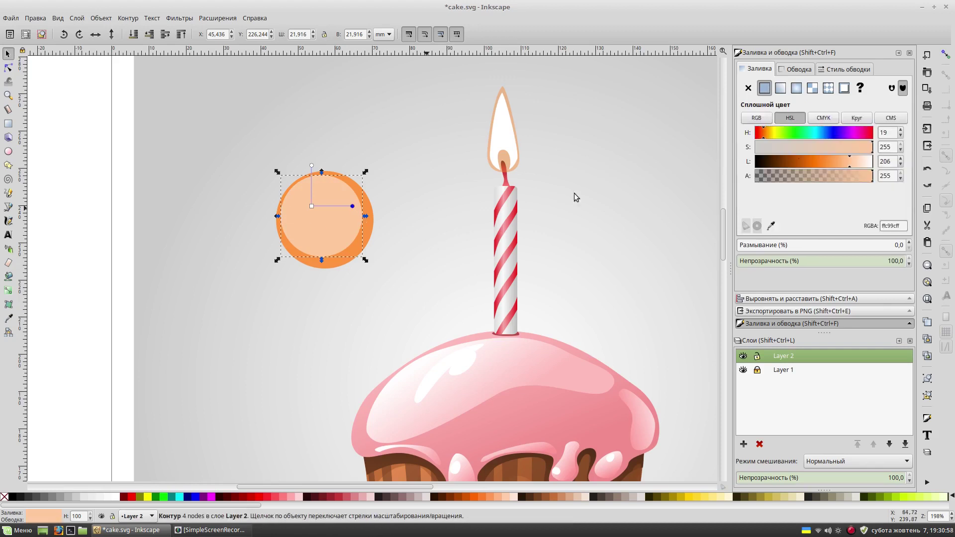
{"action": "left_click", "coordinate": [836, 161]}
{"action": "left_click", "coordinate": [372, 247]}
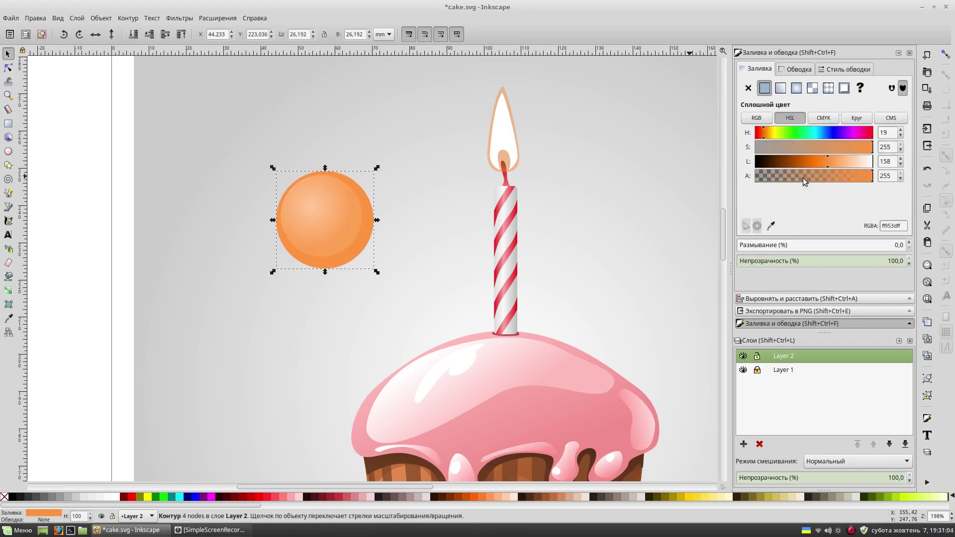
{"action": "left_click", "coordinate": [816, 161]}
{"action": "left_click", "coordinate": [390, 265]}
- Duplicate the ball into a small white highlight dot at its upper left
{"action": "left_click", "coordinate": [367, 253]}
{"action": "key", "text": "ctrl+d"}
{"action": "left_click_drag", "start_coordinate": [376, 169], "coordinate": [338, 206]}
{"action": "left_click_drag", "start_coordinate": [860, 162], "coordinate": [874, 161]}
{"action": "mouse_move", "coordinate": [324, 218]}
{"action": "left_mouse_down"}
{"action": "mouse_move", "coordinate": [307, 205]}
{"action": "mouse_move", "coordinate": [332, 209]}
{"action": "left_mouse_up"}
- Add a second, smaller white highlight dot and preview the whole drawing
{"action": "key", "text": "ctrl+d"}
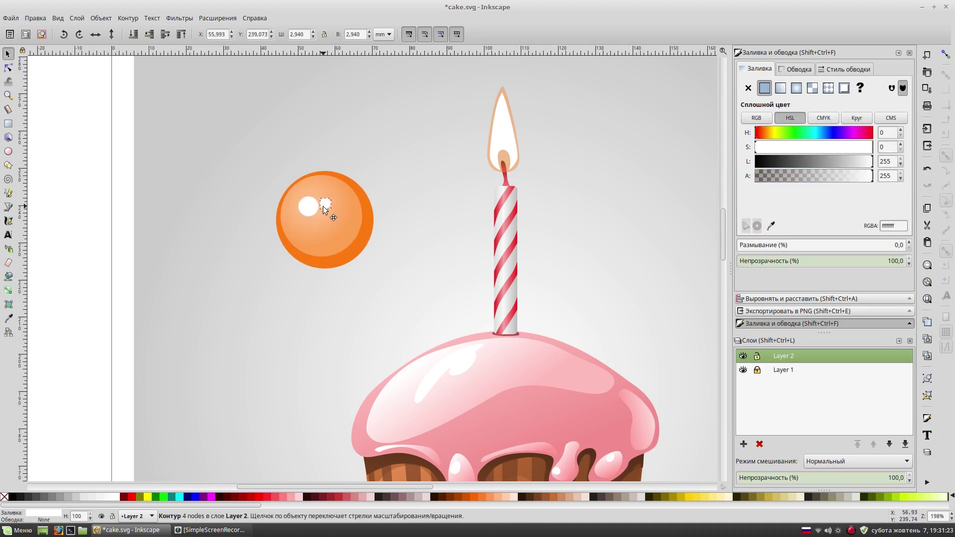
{"action": "key", "text": "Escape"}
{"action": "left_click", "coordinate": [315, 206]}
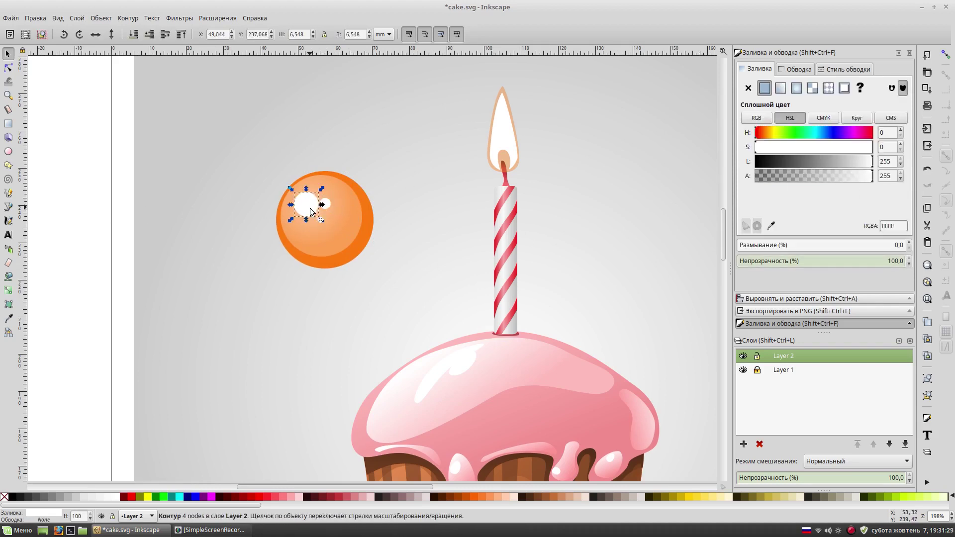
{"action": "left_click", "coordinate": [110, 227]}
{"action": "key", "text": "5"}
{"action": "key", "text": "grave"}
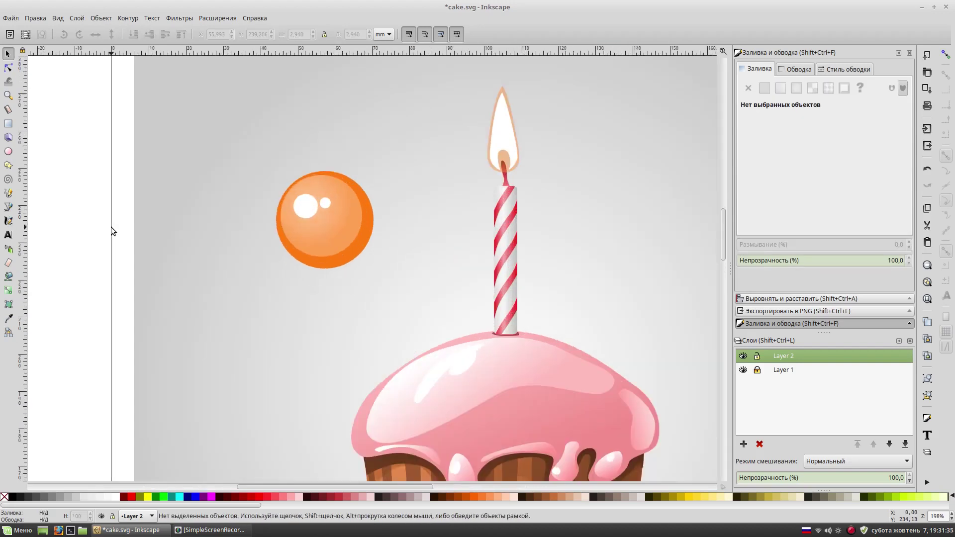
- Lighten the orange ball's inner radial gradient stop in Fill and Stroke
{"action": "left_click", "coordinate": [337, 237]}
{"action": "left_click", "coordinate": [764, 88]}
{"action": "left_click", "coordinate": [827, 166]}
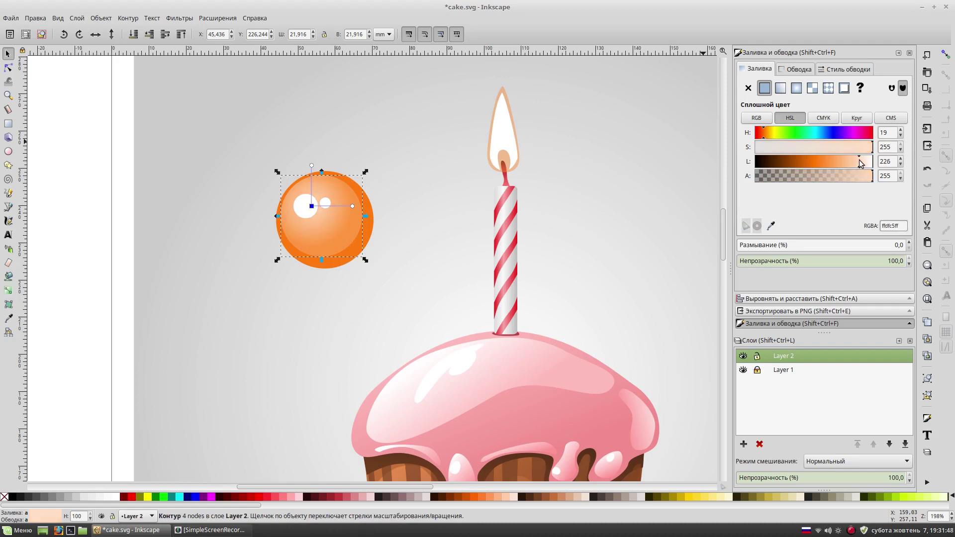
{"action": "left_click", "coordinate": [298, 303]}
{"action": "scroll", "coordinate": [144, 224], "scroll_direction": "down", "scroll_amount": 1}
{"action": "scroll", "coordinate": [144, 223], "scroll_direction": "right", "scroll_amount": 1}
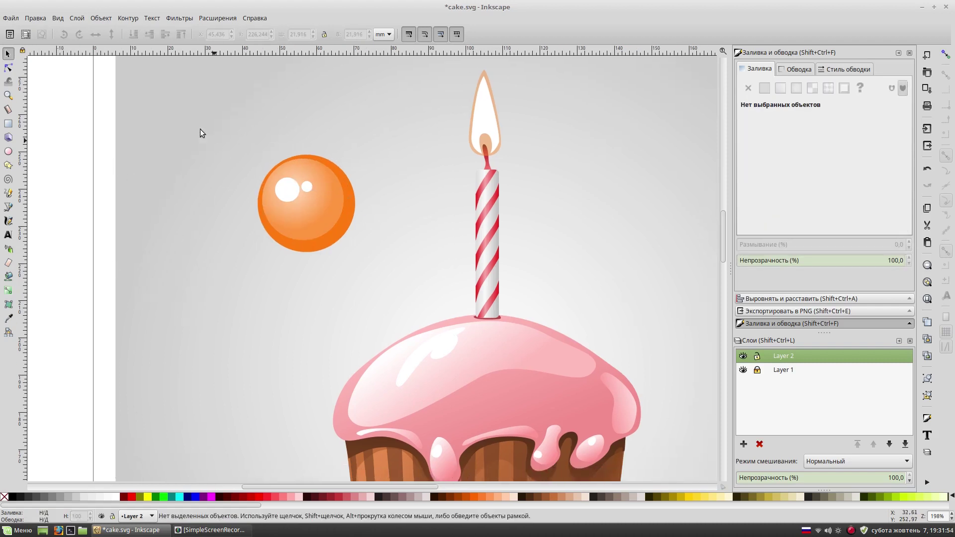
- Duplicate the orange ball and recolour the copy's ring and inner gradient red
{"action": "left_click_drag", "start_coordinate": [216, 148], "coordinate": [386, 292]}
{"action": "key", "text": "ctrl+d"}
{"action": "left_click_drag", "start_coordinate": [316, 201], "coordinate": [199, 255]}
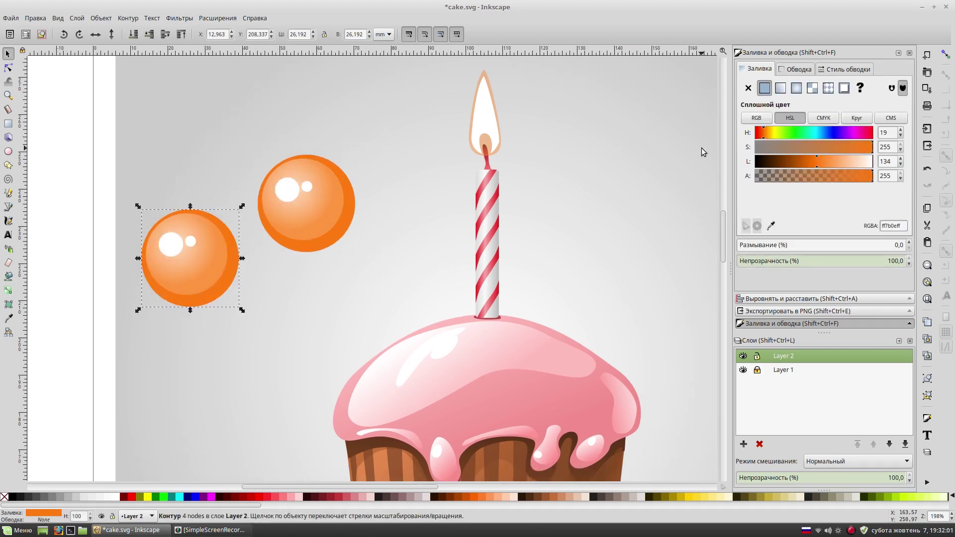
{"action": "left_click", "coordinate": [869, 133]}
{"action": "left_click", "coordinate": [199, 274]}
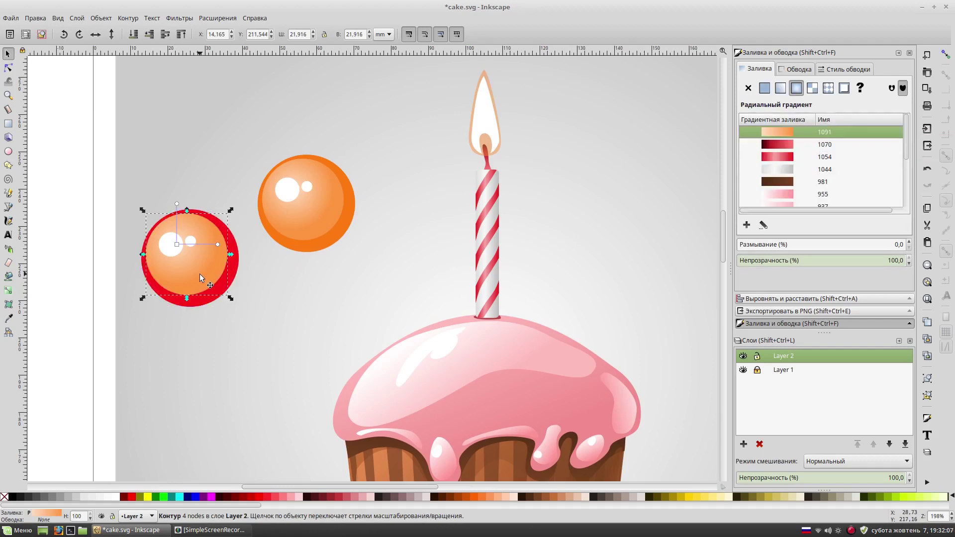
{"action": "left_click", "coordinate": [218, 245]}
{"action": "left_click", "coordinate": [759, 134]}
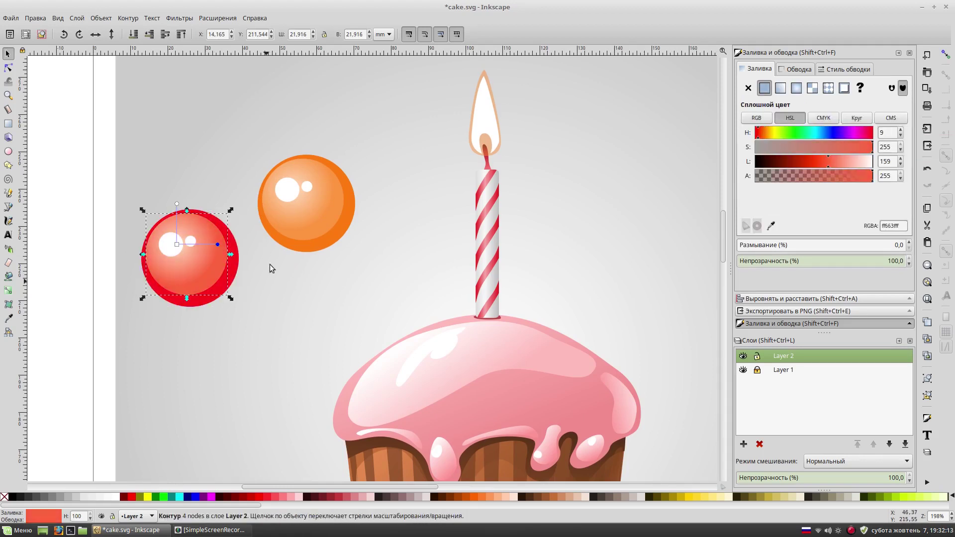
{"action": "left_click", "coordinate": [297, 285]}
- Make a second copy lower down and recolour its ring and inner circle blue
{"action": "left_click_drag", "start_coordinate": [383, 128], "coordinate": [273, 268]}
{"action": "key", "text": "ctrl+d"}
{"action": "left_click_drag", "start_coordinate": [306, 203], "coordinate": [299, 319]}
{"action": "scroll", "coordinate": [308, 297], "scroll_direction": "down", "scroll_amount": 4}
{"action": "left_click", "coordinate": [308, 298]}
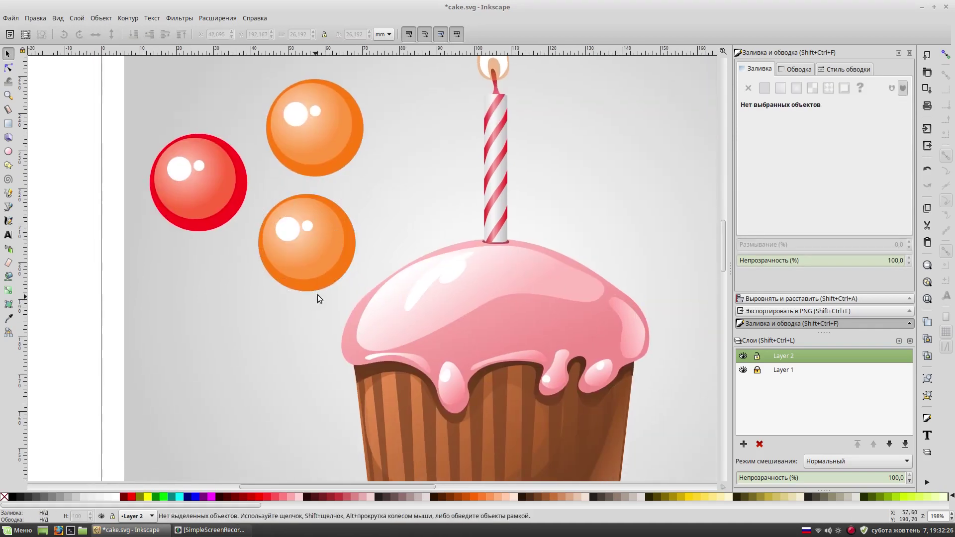
{"action": "left_click", "coordinate": [834, 133]}
{"action": "left_click", "coordinate": [320, 262]}
{"action": "left_click", "coordinate": [828, 132]}
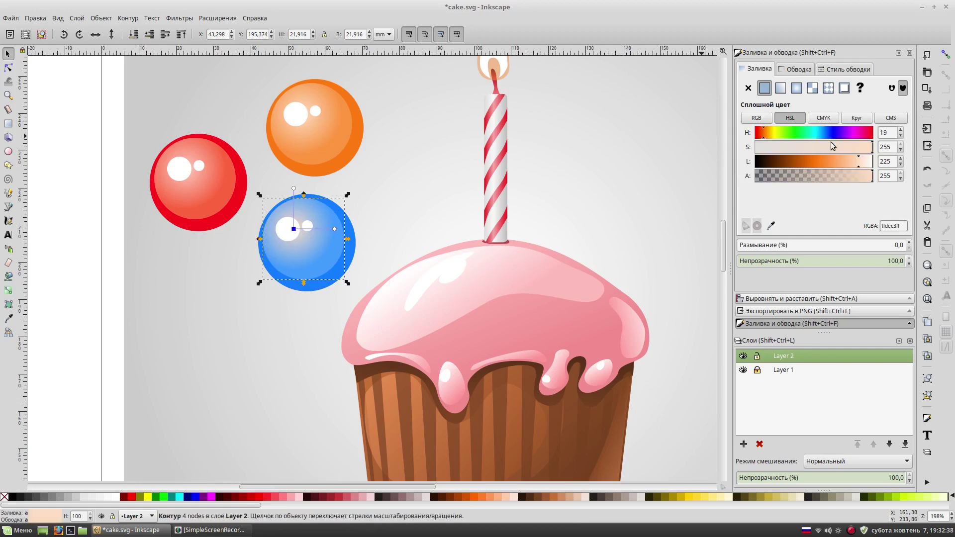
{"action": "key", "text": "Escape"}
- Add a copy above the red ball with a yellow ring and yellow inner gradient
{"action": "key", "text": "minus"}
{"action": "left_click_drag", "start_coordinate": [393, 113], "coordinate": [296, 207]}
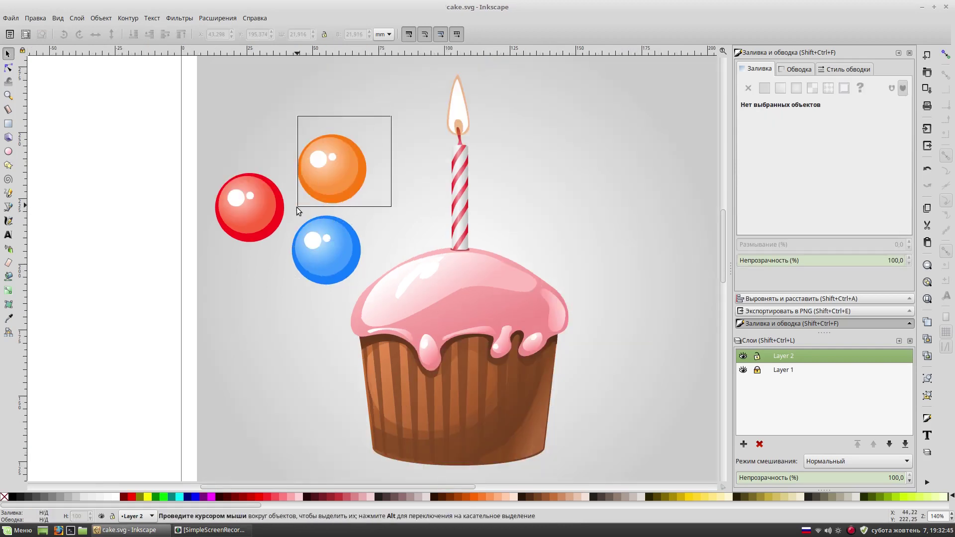
{"action": "key", "text": "ctrl+d"}
{"action": "left_click_drag", "start_coordinate": [339, 183], "coordinate": [245, 129]}
{"action": "left_click", "coordinate": [275, 125]}
{"action": "left_click", "coordinate": [774, 133]}
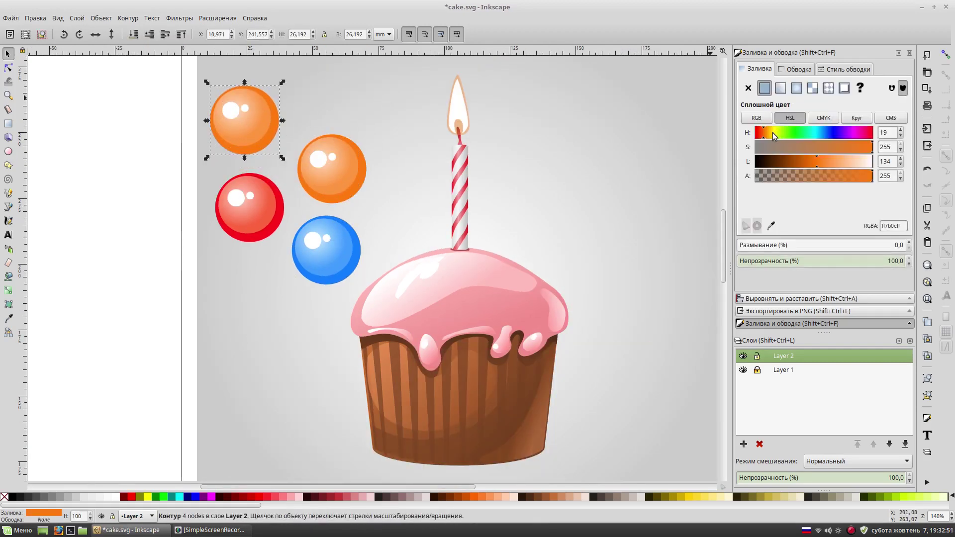
{"action": "left_click", "coordinate": [263, 127]}
{"action": "left_click", "coordinate": [765, 88]}
{"action": "left_click", "coordinate": [776, 133]}
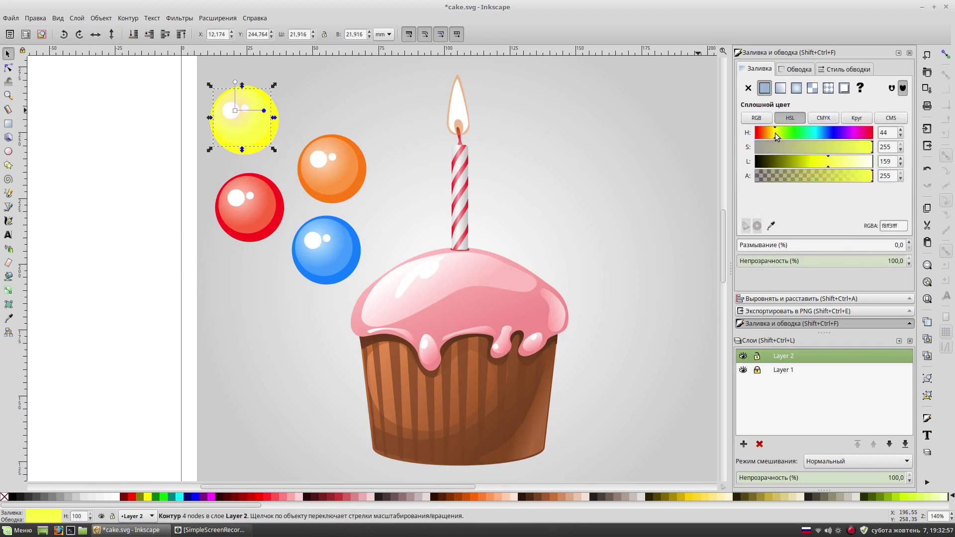
{"action": "scroll", "coordinate": [774, 138], "scroll_direction": "down", "scroll_amount": 5}
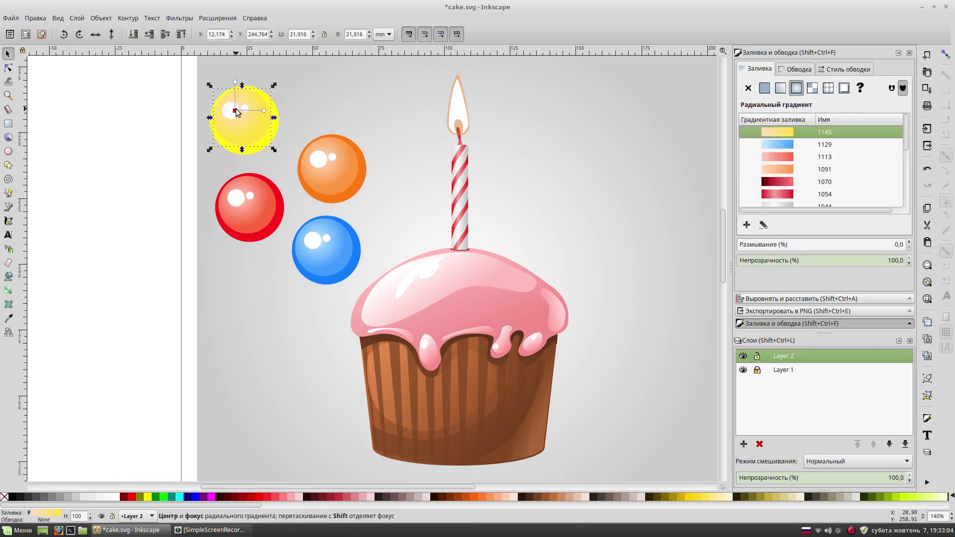
{"action": "left_click", "coordinate": [375, 103]}
- Duplicate the blue ball below the red one and recolour its ring and gradient green
{"action": "left_click_drag", "start_coordinate": [266, 312], "coordinate": [368, 207]}
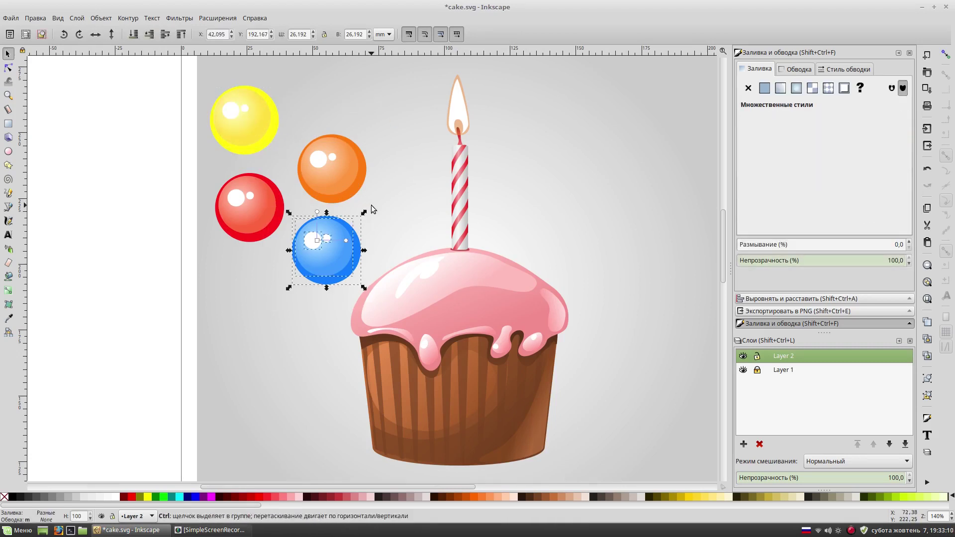
{"action": "key", "text": "ctrl+d"}
{"action": "left_click_drag", "start_coordinate": [323, 259], "coordinate": [246, 319]}
{"action": "left_click", "coordinate": [272, 339]}
{"action": "left_click", "coordinate": [797, 133]}
{"action": "left_click_drag", "start_coordinate": [796, 138], "coordinate": [804, 140]}
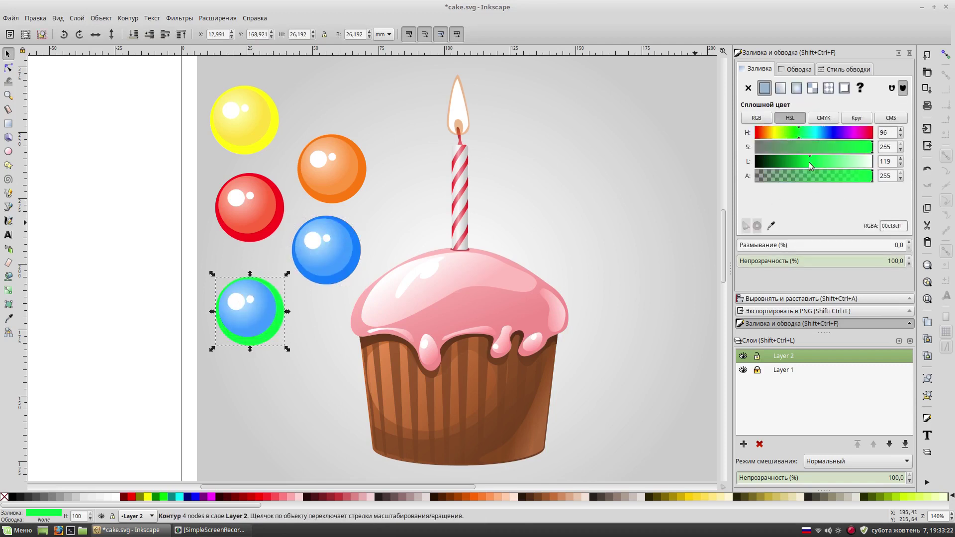
{"action": "left_click", "coordinate": [272, 326]}
{"action": "left_click", "coordinate": [277, 299]}
{"action": "left_click", "coordinate": [798, 132]}
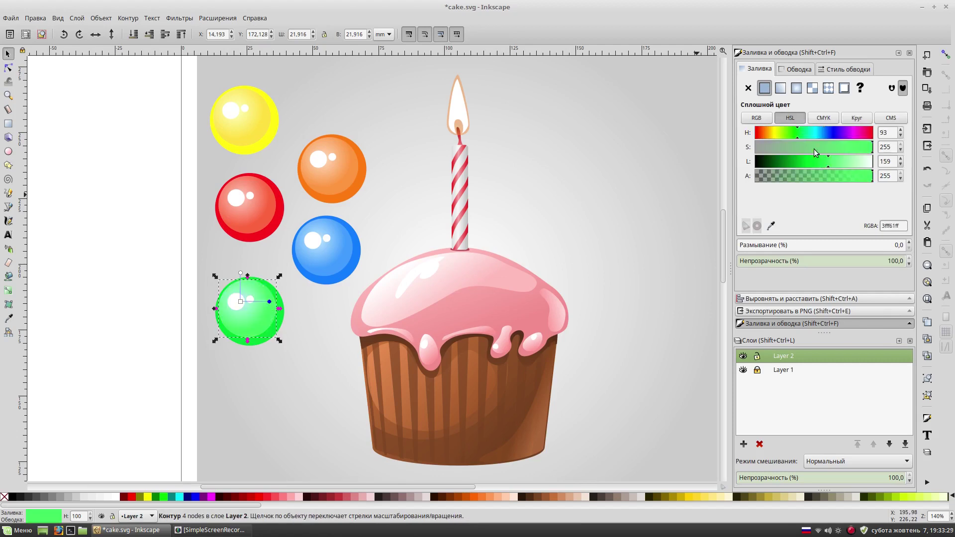
{"action": "left_click_drag", "start_coordinate": [825, 161], "coordinate": [806, 161]}
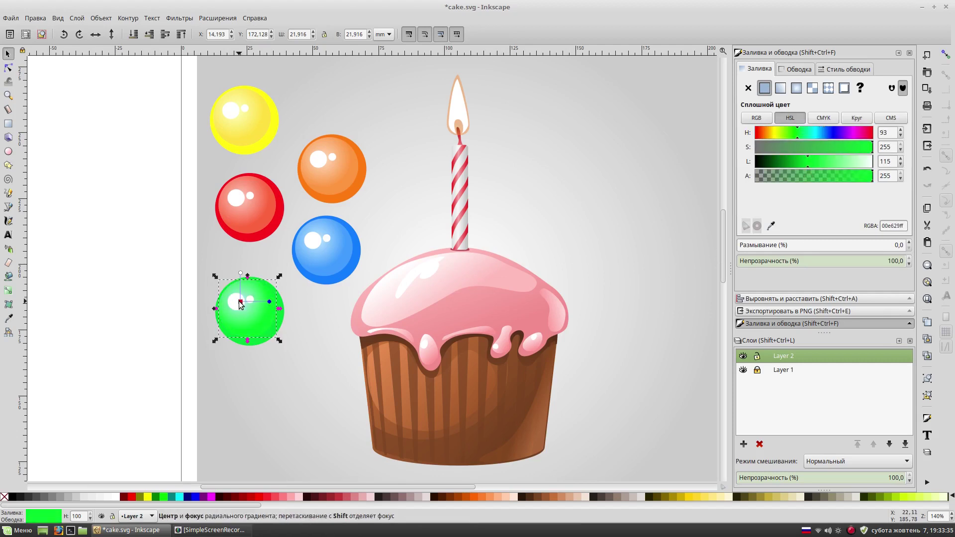
{"action": "left_click", "coordinate": [258, 407]}
- Shrink all five balls into a small cluster beside the cupcake's left edge
{"action": "key", "text": "minus"}
{"action": "key", "text": "minus"}
{"action": "mouse_move", "coordinate": [263, 176]}
{"action": "left_mouse_down"}
{"action": "mouse_move", "coordinate": [378, 301]}
{"action": "mouse_move", "coordinate": [343, 269]}
{"action": "mouse_move", "coordinate": [352, 276]}
{"action": "left_mouse_up"}
{"action": "left_click", "coordinate": [565, 289]}
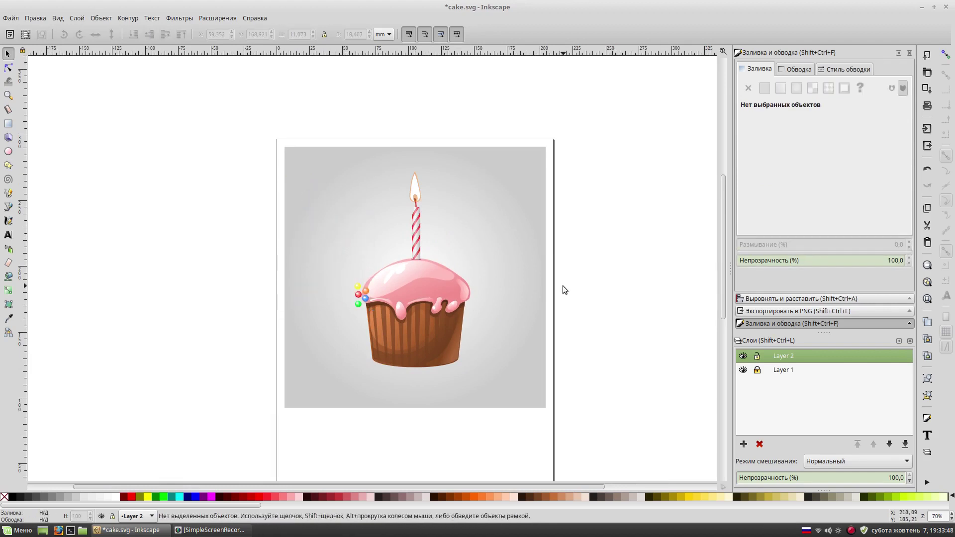
- Enlarge the balls slightly and move blue, green, orange, red and yellow onto the icing top
{"action": "left_click_drag", "start_coordinate": [377, 325], "coordinate": [377, 324]}
{"action": "left_click_drag", "start_coordinate": [352, 280], "coordinate": [342, 261]}
{"action": "left_click", "coordinate": [635, 258]}
{"action": "key", "text": "plus"}
{"action": "key", "text": "plus"}
{"action": "mouse_move", "coordinate": [197, 182]}
{"action": "left_mouse_down"}
{"action": "mouse_move", "coordinate": [242, 224]}
{"action": "mouse_move", "coordinate": [244, 255]}
{"action": "left_mouse_up"}
{"action": "left_click", "coordinate": [253, 225]}
{"action": "left_click_drag", "start_coordinate": [213, 298], "coordinate": [246, 260]}
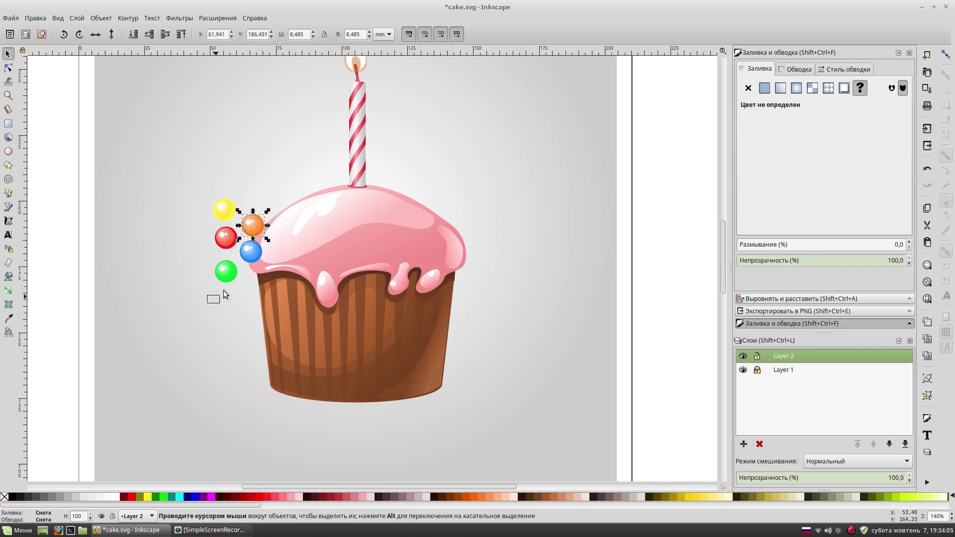
{"action": "left_click", "coordinate": [250, 252]}
{"action": "left_click_drag", "start_coordinate": [251, 251], "coordinate": [341, 192]}
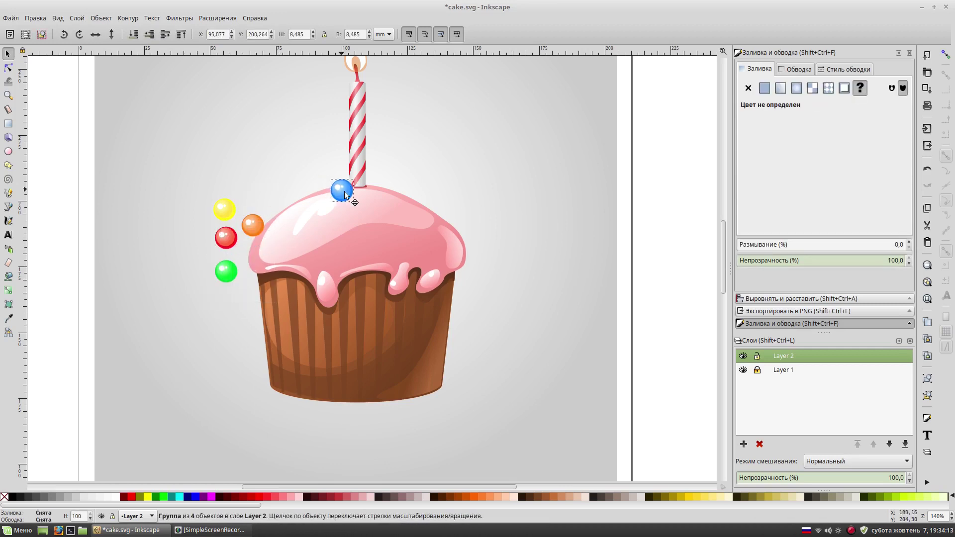
{"action": "left_click_drag", "start_coordinate": [220, 274], "coordinate": [376, 208]}
{"action": "left_click_drag", "start_coordinate": [252, 225], "coordinate": [366, 187]}
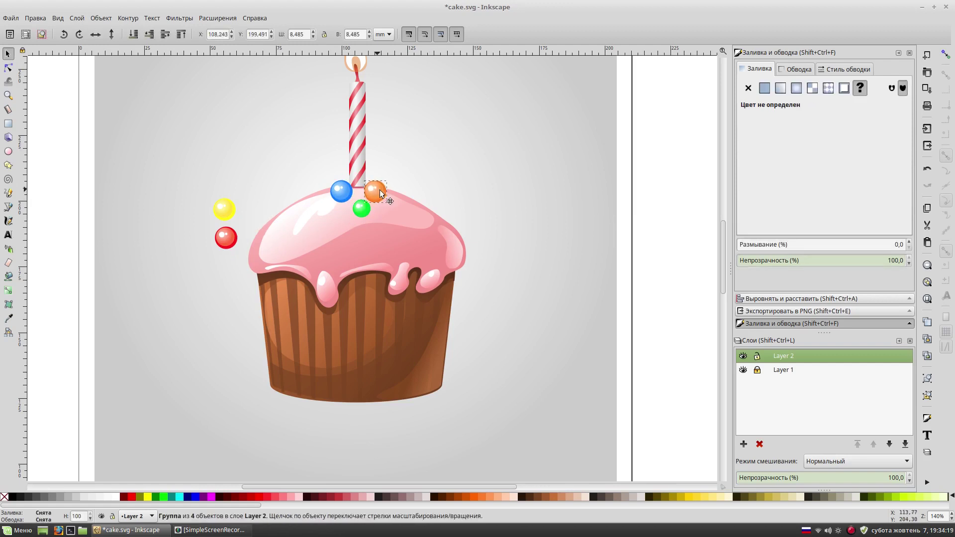
{"action": "mouse_move", "coordinate": [225, 238]}
{"action": "left_mouse_down"}
{"action": "mouse_move", "coordinate": [281, 221]}
{"action": "mouse_move", "coordinate": [333, 232]}
{"action": "mouse_move", "coordinate": [337, 188]}
{"action": "left_mouse_up"}
{"action": "left_click", "coordinate": [469, 175]}
- Paste a shrunken green copy and a red copy onto the icing
{"action": "left_click", "coordinate": [337, 191]}
{"action": "key", "text": "ctrl+c"}
{"action": "key", "text": "ctrl+v"}
{"action": "key", "text": "less"}
{"action": "key", "text": "less"}
{"action": "key", "text": "Escape"}
{"action": "left_click", "coordinate": [257, 195]}
{"action": "key", "text": "ctrl+c"}
{"action": "key", "text": "ctrl+v"}
- Add a small blue copy behind the red ball, then shrink the yellow ball and shift it right
{"action": "left_click", "coordinate": [315, 175]}
{"action": "key", "text": "ctrl+c"}
{"action": "key", "text": "ctrl+v"}
{"action": "key", "text": "less"}
{"action": "key", "text": "less"}
{"action": "key", "text": "Escape"}
{"action": "left_click", "coordinate": [312, 209]}
{"action": "left_click_drag", "start_coordinate": [322, 218], "coordinate": [318, 213]}
{"action": "left_click_drag", "start_coordinate": [325, 175], "coordinate": [379, 171]}
{"action": "key", "text": "Escape"}
- Scatter more green, yellow and small red sprinkle copies across the icing
{"action": "left_click", "coordinate": [262, 229]}
{"action": "key", "text": "ctrl+c"}
{"action": "key", "text": "ctrl+v"}
{"action": "mouse_move", "coordinate": [431, 199]}
{"action": "left_mouse_down"}
{"action": "mouse_move", "coordinate": [426, 212]}
{"action": "mouse_move", "coordinate": [388, 221]}
{"action": "left_mouse_up"}
{"action": "left_click", "coordinate": [362, 168]}
{"action": "key", "text": "ctrl+c"}
{"action": "key", "text": "ctrl+v"}
{"action": "left_click", "coordinate": [388, 172], "text": "ctrl"}
{"action": "key", "text": "ctrl+c"}
{"action": "key", "text": "ctrl+v"}
{"action": "mouse_move", "coordinate": [384, 183]}
{"action": "left_mouse_down"}
{"action": "mouse_move", "coordinate": [373, 192]}
{"action": "mouse_move", "coordinate": [404, 228]}
{"action": "left_mouse_up"}
{"action": "left_click", "coordinate": [583, 183]}
- Add another green sprinkle beside the blue ball
{"action": "scroll", "coordinate": [583, 179], "scroll_direction": "up", "scroll_amount": 1}
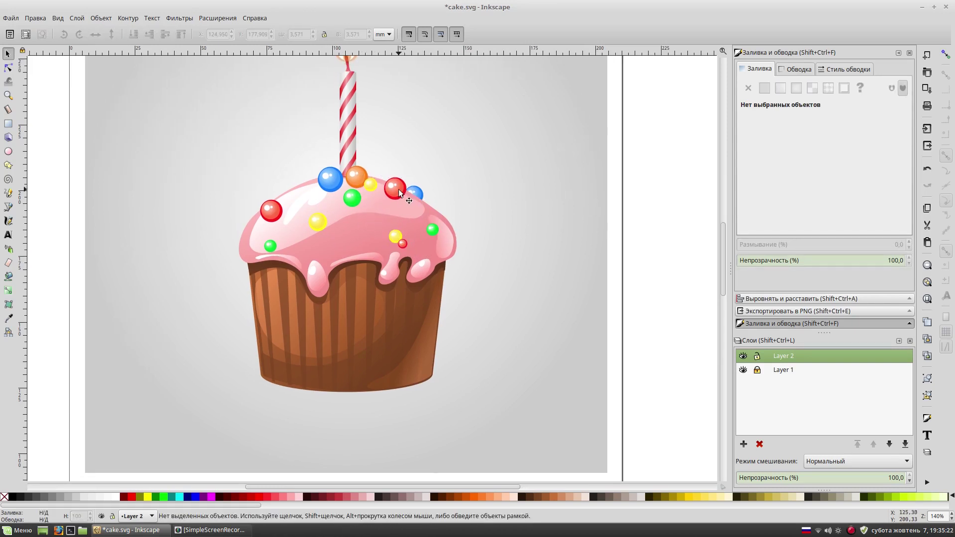
{"action": "left_click", "coordinate": [353, 198]}
{"action": "key", "text": "ctrl+c"}
{"action": "key", "text": "ctrl+v"}
{"action": "left_click", "coordinate": [581, 199]}
{"action": "left_click", "coordinate": [308, 185]}
{"action": "left_click", "coordinate": [510, 169]}
{"action": "key", "text": "plus"}
{"action": "key", "text": "plus"}
{"action": "scroll", "coordinate": [106, 145], "scroll_direction": "up", "scroll_amount": 1}
- Draw a small flat ellipse filled with slightly darkened icing pink, lowered beneath the sprinkles
{"action": "left_click", "coordinate": [8, 151]}
{"action": "left_click_drag", "start_coordinate": [199, 215], "coordinate": [230, 227]}
{"action": "left_click", "coordinate": [127, 18]}
{"action": "left_click", "coordinate": [159, 36]}
{"action": "key", "text": "s"}
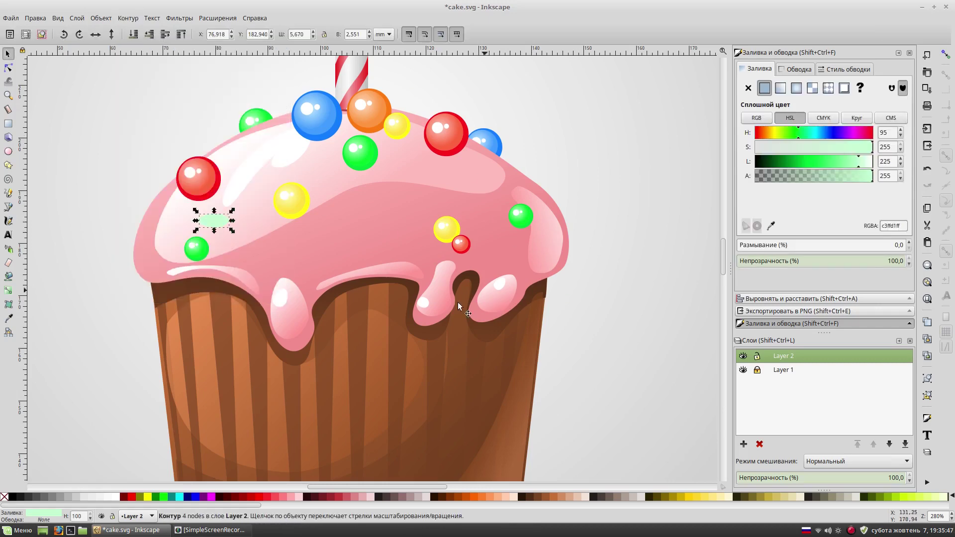
{"action": "left_click", "coordinate": [8, 318]}
{"action": "left_click", "coordinate": [315, 207]}
{"action": "key", "text": "s"}
{"action": "mouse_move", "coordinate": [222, 224]}
{"action": "left_mouse_down"}
{"action": "mouse_move", "coordinate": [228, 187]}
{"action": "mouse_move", "coordinate": [217, 195]}
{"action": "left_mouse_up"}
{"action": "left_click", "coordinate": [165, 34]}
{"action": "left_click", "coordinate": [217, 201]}
{"action": "left_click", "coordinate": [836, 161]}
{"action": "left_click", "coordinate": [278, 209]}
- Move and shrink the pink shadow behind the green ball, undoing a trial rotation
{"action": "left_click", "coordinate": [218, 200]}
{"action": "mouse_move", "coordinate": [218, 200]}
{"action": "left_mouse_down"}
{"action": "mouse_move", "coordinate": [315, 216]}
{"action": "mouse_move", "coordinate": [217, 247]}
{"action": "left_mouse_up"}
{"action": "left_click", "coordinate": [307, 216]}
{"action": "key", "text": "Page_Down"}
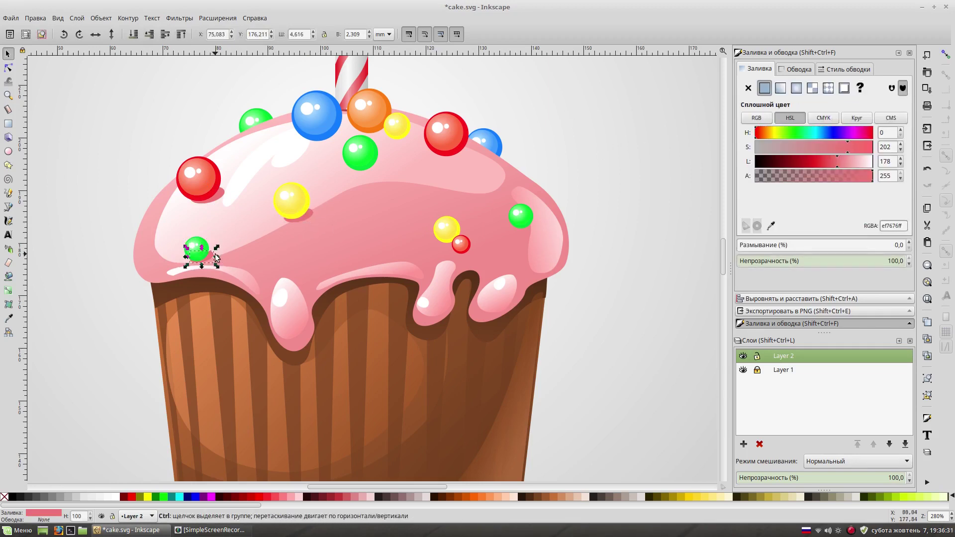
{"action": "mouse_move", "coordinate": [215, 255]}
{"action": "left_mouse_down"}
{"action": "mouse_move", "coordinate": [463, 235]}
{"action": "mouse_move", "coordinate": [480, 242]}
{"action": "left_mouse_up"}
{"action": "left_click", "coordinate": [464, 235]}
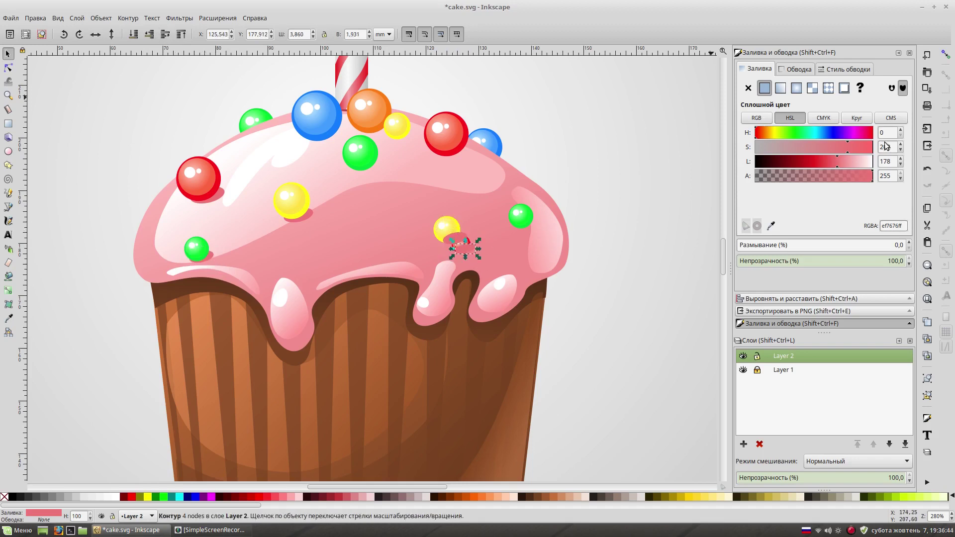
{"action": "key", "text": "ctrl+z"}
{"action": "left_click", "coordinate": [149, 36]}
{"action": "key", "text": "Escape"}
- Place a shadow under the right green ball and darken its pink
{"action": "left_click", "coordinate": [212, 256]}
{"action": "left_click_drag", "start_coordinate": [212, 255], "coordinate": [539, 228]}
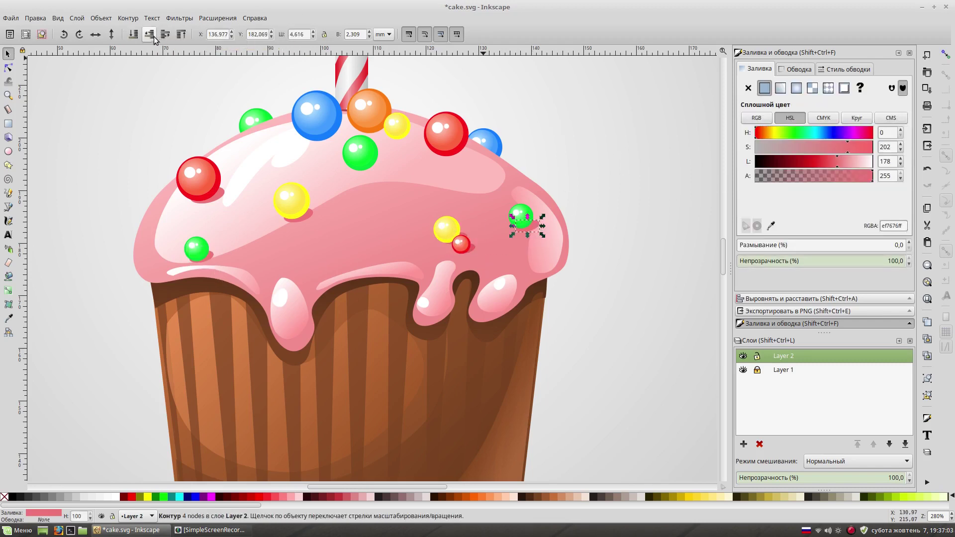
{"action": "left_click", "coordinate": [658, 111]}
{"action": "scroll", "coordinate": [448, 164], "scroll_direction": "up", "scroll_amount": 1}
{"action": "left_click_drag", "start_coordinate": [213, 223], "coordinate": [465, 182]}
{"action": "left_click", "coordinate": [835, 161]}
{"action": "left_click", "coordinate": [475, 168]}
- Shrink a shadow under the yellow ball and move another under the blue ball
{"action": "left_click_drag", "start_coordinate": [461, 182], "coordinate": [411, 155]}
{"action": "key", "text": "comma"}
{"action": "key", "text": "comma"}
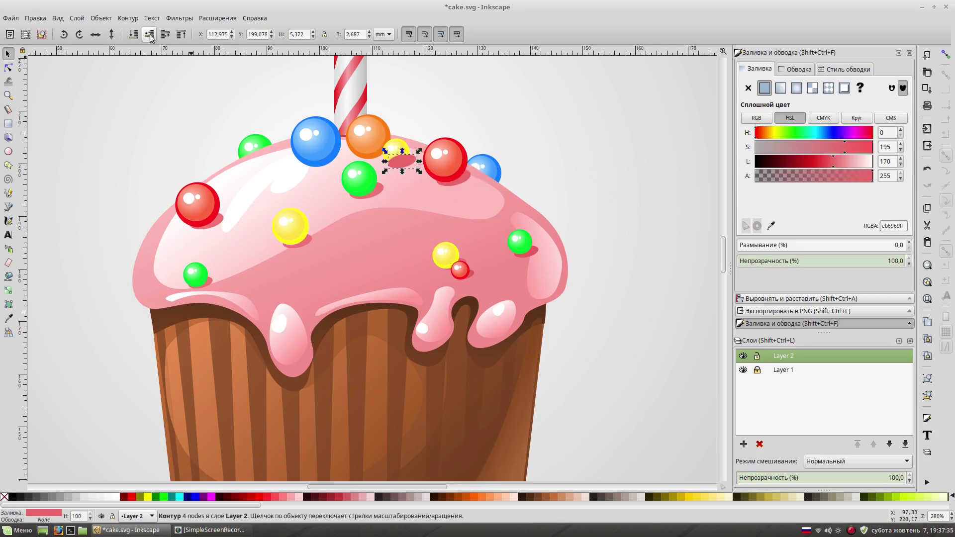
{"action": "left_click", "coordinate": [464, 180]}
{"action": "left_click_drag", "start_coordinate": [465, 180], "coordinate": [375, 150]}
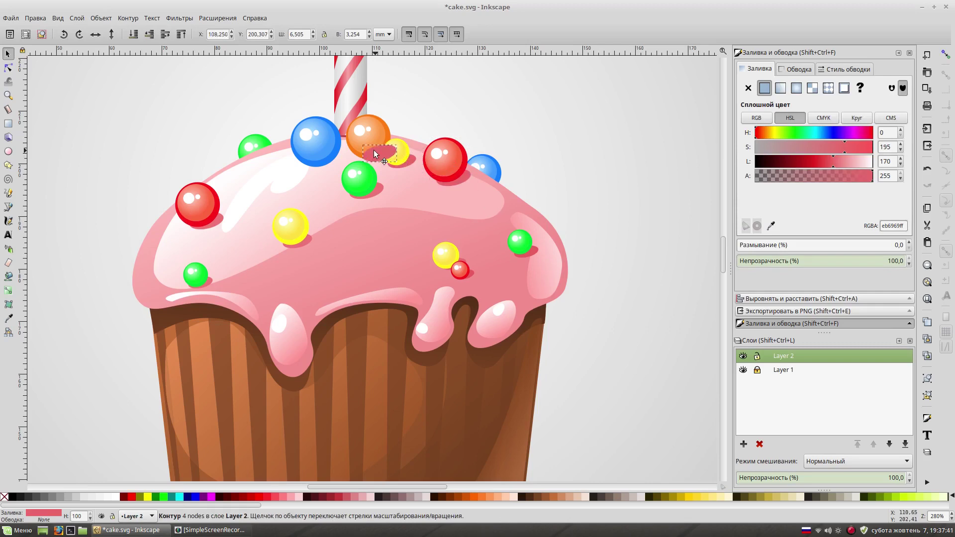
{"action": "left_click_drag", "start_coordinate": [374, 152], "coordinate": [321, 160]}
{"action": "left_click", "coordinate": [541, 103]}
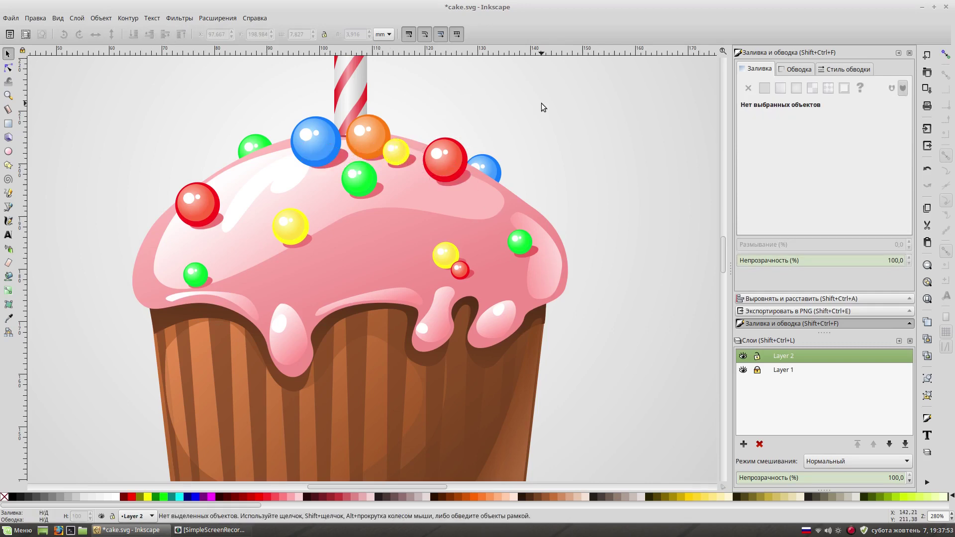
- Zoom to fit the whole page and save the drawing
{"action": "key", "text": "5"}
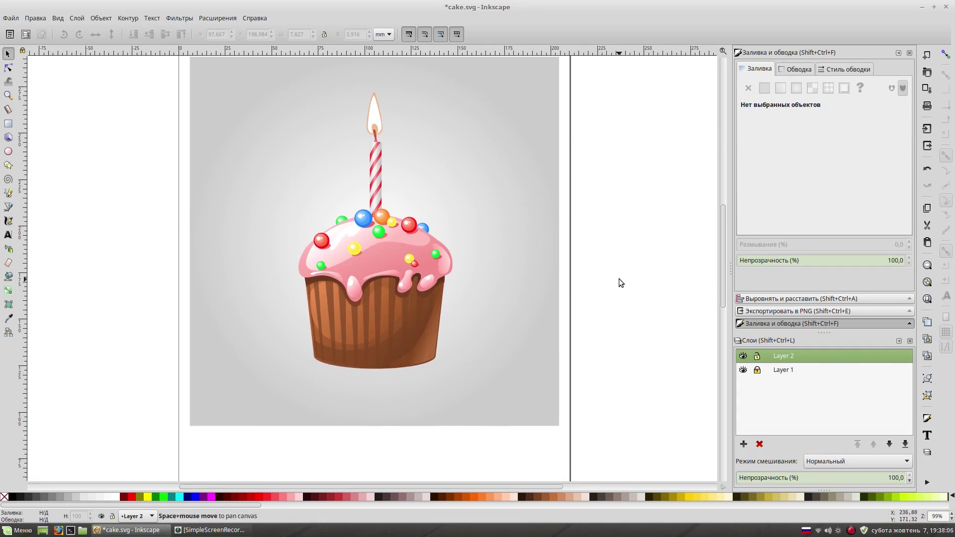
{"action": "key", "text": "ctrl+Up"}
{"action": "key", "text": "ctrl+s"}
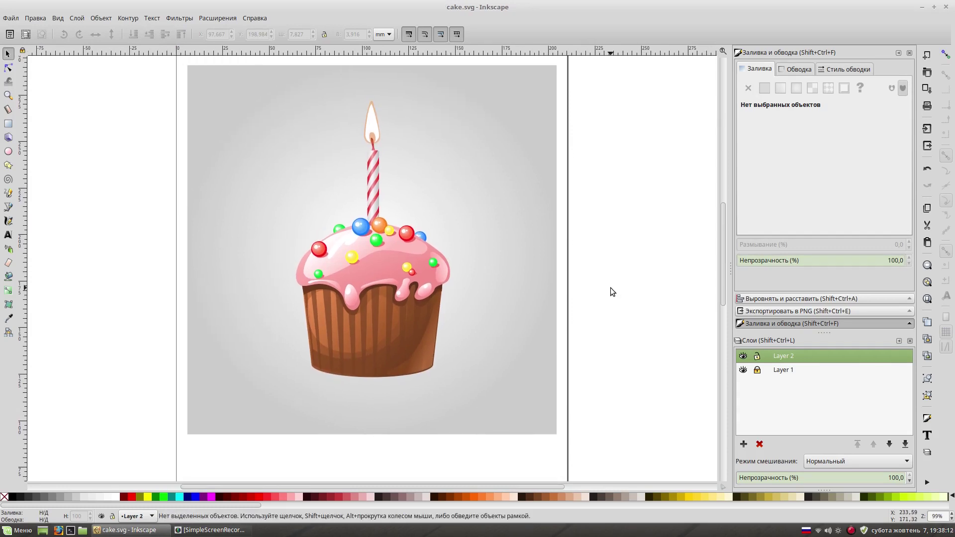
{"action": "key", "text": "ctrl+Down"}
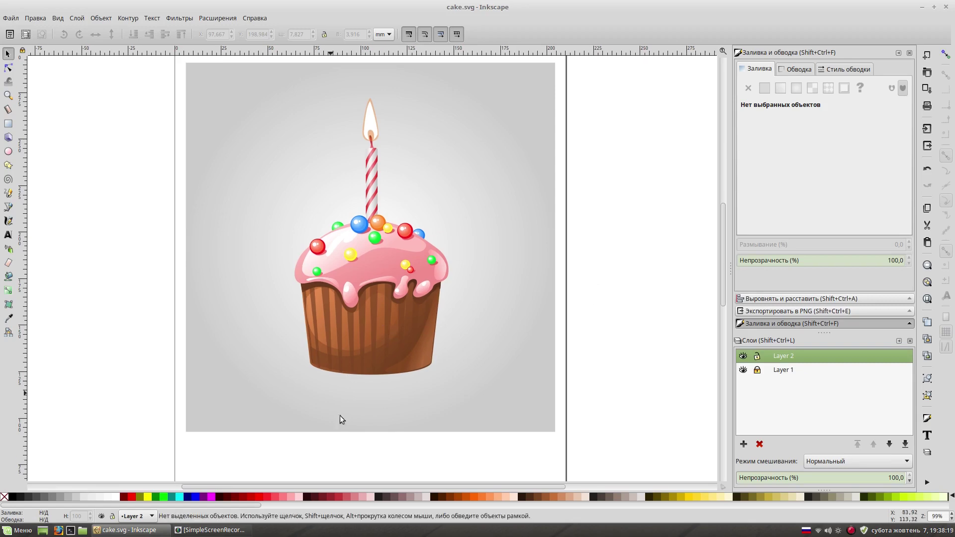
- Shift the whole cupcake and candle slightly to the right
{"action": "left_click_drag", "start_coordinate": [557, 74], "coordinate": [257, 368]}
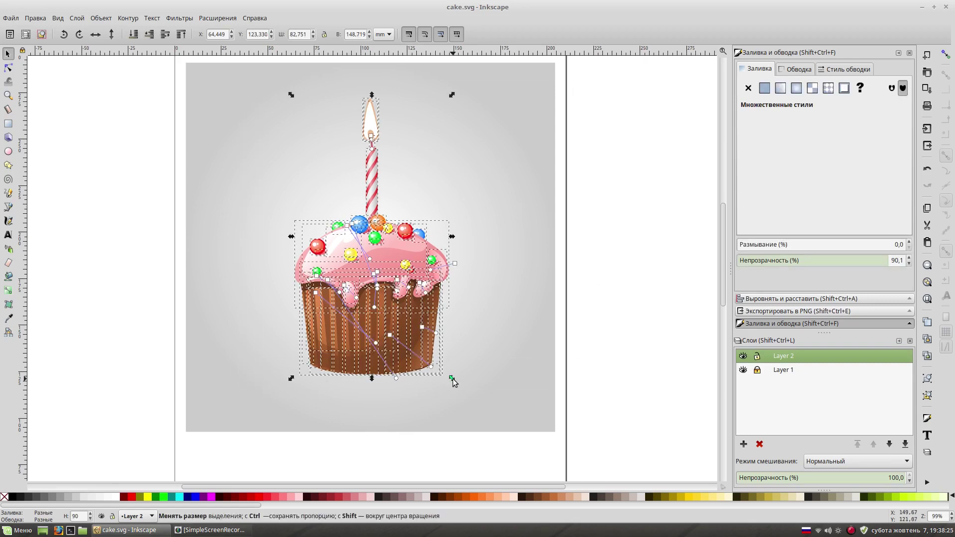
{"action": "left_click_drag", "start_coordinate": [381, 314], "coordinate": [386, 315]}
{"action": "left_click", "coordinate": [603, 282]}
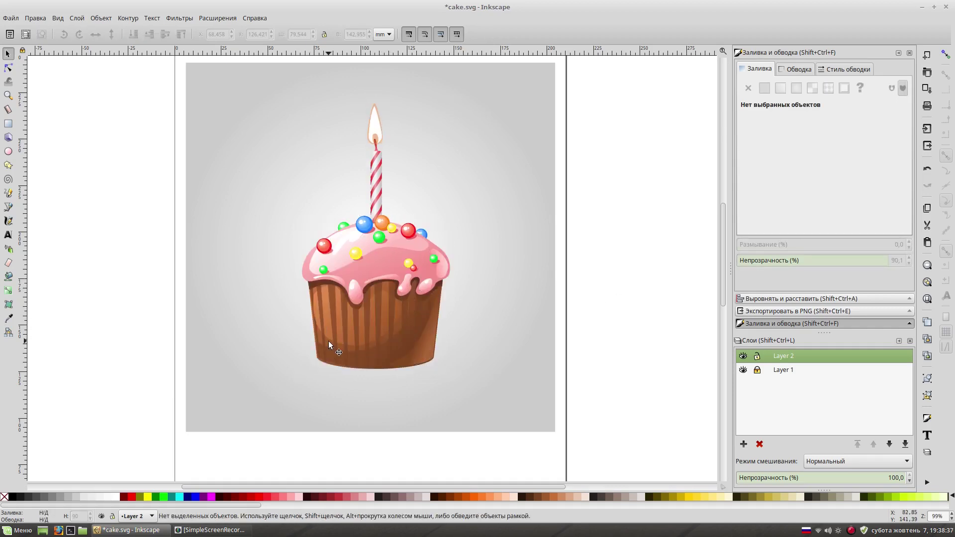
- Flip a copy of the cupcake wrapper upside down and move it below the cupcake
{"action": "left_click_drag", "start_coordinate": [297, 396], "coordinate": [478, 287]}
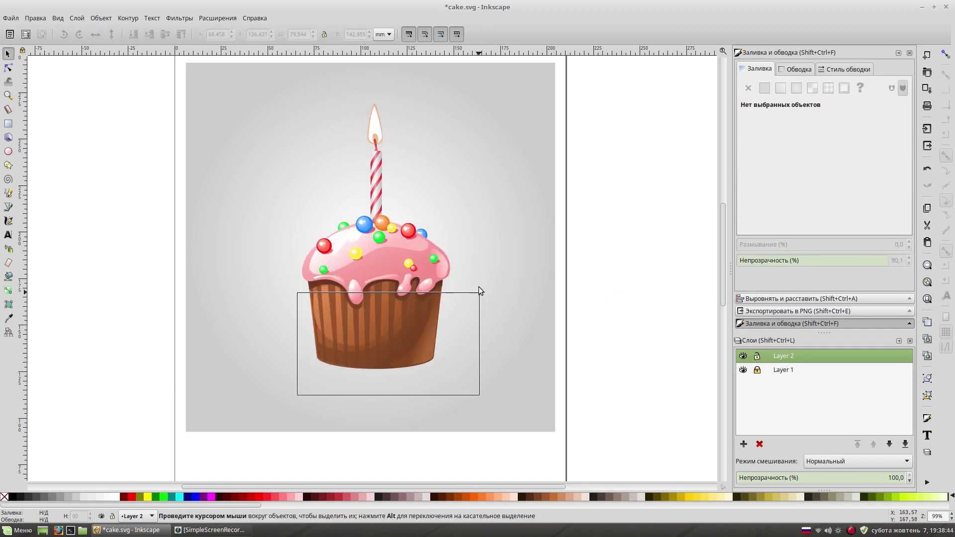
{"action": "key", "text": "plus"}
{"action": "key", "text": "plus"}
{"action": "key", "text": "plus"}
{"action": "left_click", "coordinate": [246, 220], "text": "shift"}
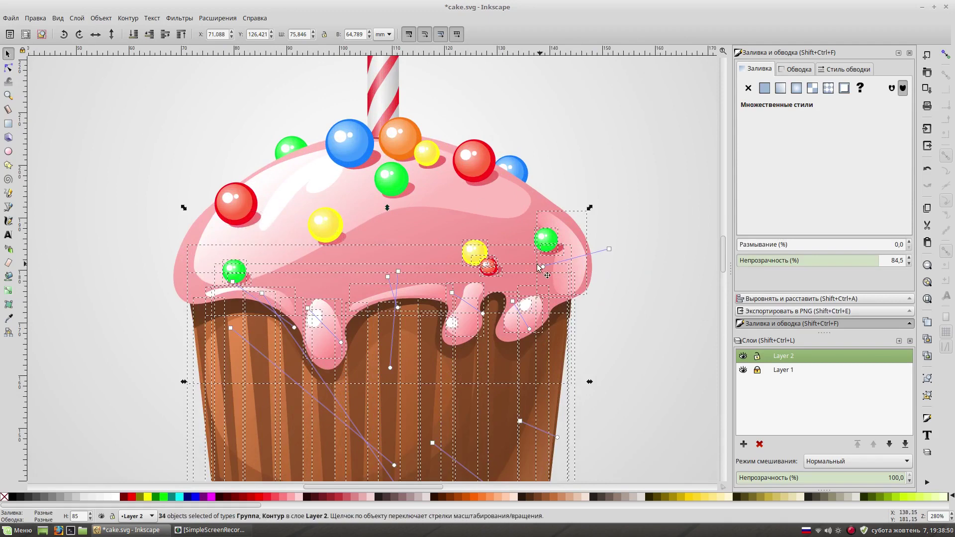
{"action": "left_click", "coordinate": [502, 277], "text": "shift"}
{"action": "key", "text": "minus"}
{"action": "key", "text": "minus"}
{"action": "key", "text": "v"}
{"action": "left_click_drag", "start_coordinate": [390, 286], "coordinate": [378, 447]}
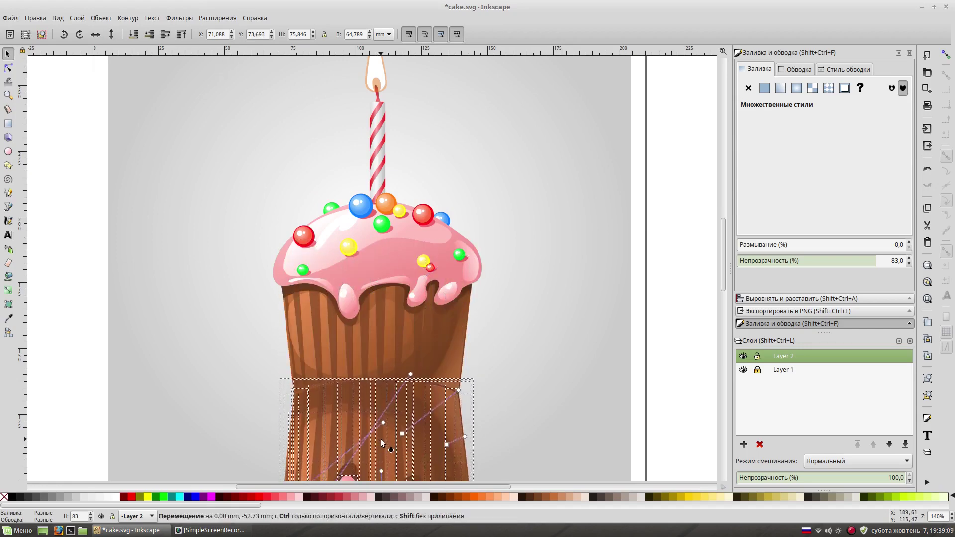
{"action": "scroll", "coordinate": [246, 422], "scroll_direction": "down", "scroll_amount": 5}
- Delete the copy's frosting and sprinkles, merge its pieces into one shape, and straighten its gradient vertically
{"action": "left_click", "coordinate": [246, 423]}
{"action": "mouse_move", "coordinate": [257, 419]}
{"action": "left_mouse_down"}
{"action": "mouse_move", "coordinate": [525, 330]}
{"action": "mouse_move", "coordinate": [530, 309]}
{"action": "left_mouse_up"}
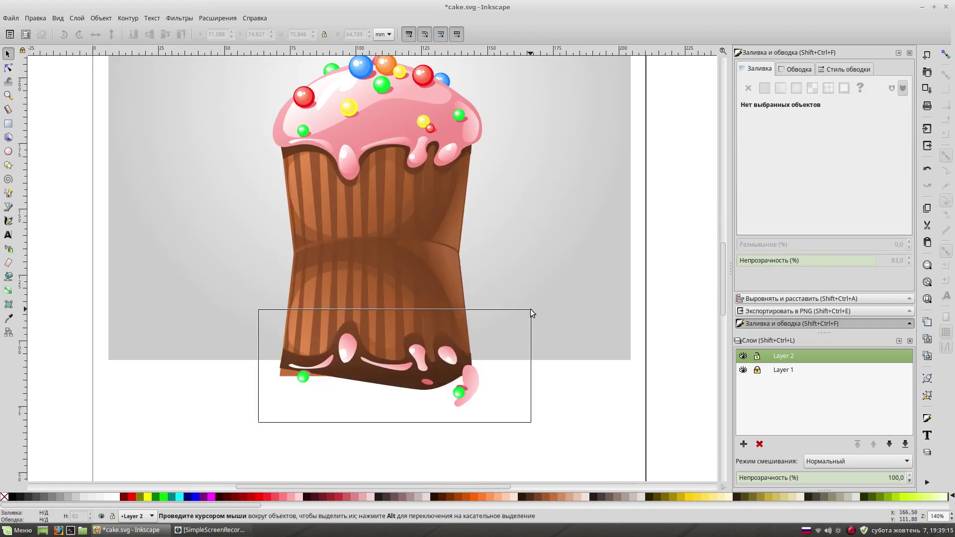
{"action": "key", "text": "Delete"}
{"action": "left_click_drag", "start_coordinate": [254, 417], "coordinate": [519, 219]}
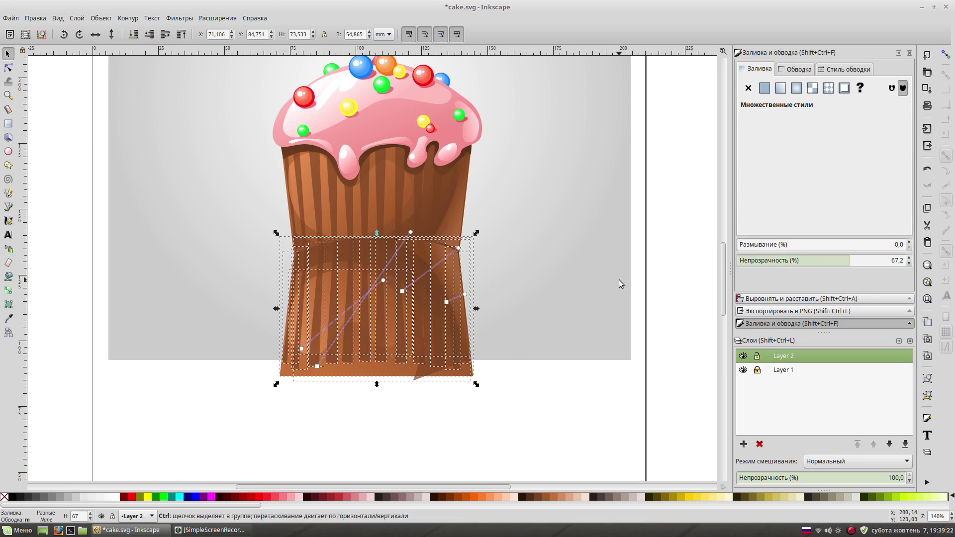
{"action": "key", "text": "Home"}
{"action": "scroll", "coordinate": [523, 202], "scroll_direction": "up", "scroll_amount": 1}
{"action": "left_click_drag", "start_coordinate": [410, 260], "coordinate": [374, 282]}
{"action": "left_click_drag", "start_coordinate": [317, 395], "coordinate": [374, 385]}
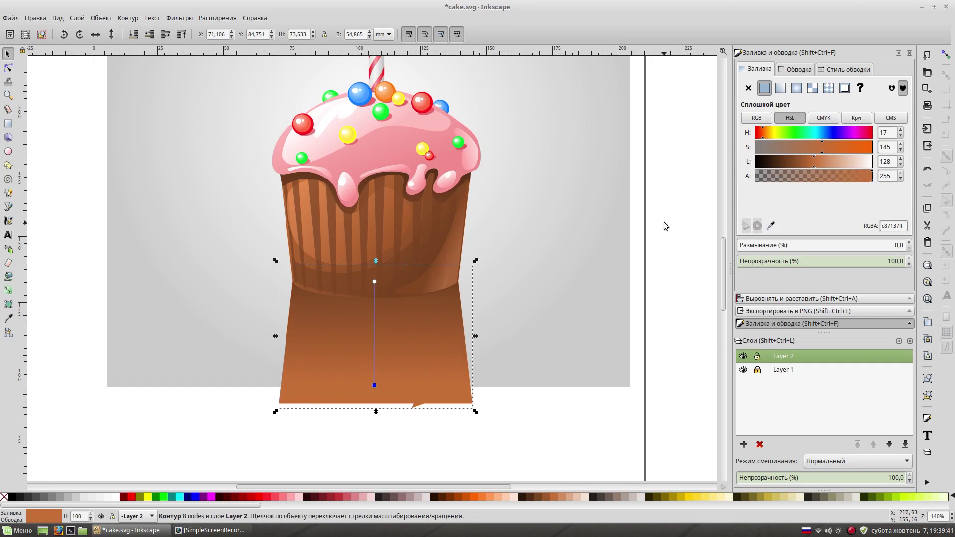
- Make the reflection semi-transparent, with a dark brown top stop and light grey bottom stop
{"action": "key", "text": "Escape"}
{"action": "left_click", "coordinate": [810, 260]}
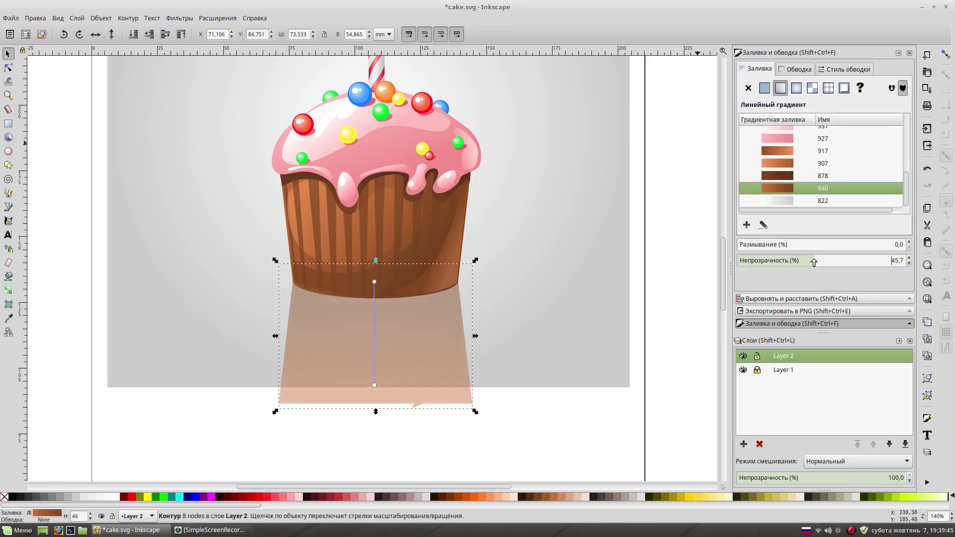
{"action": "left_click", "coordinate": [374, 385]}
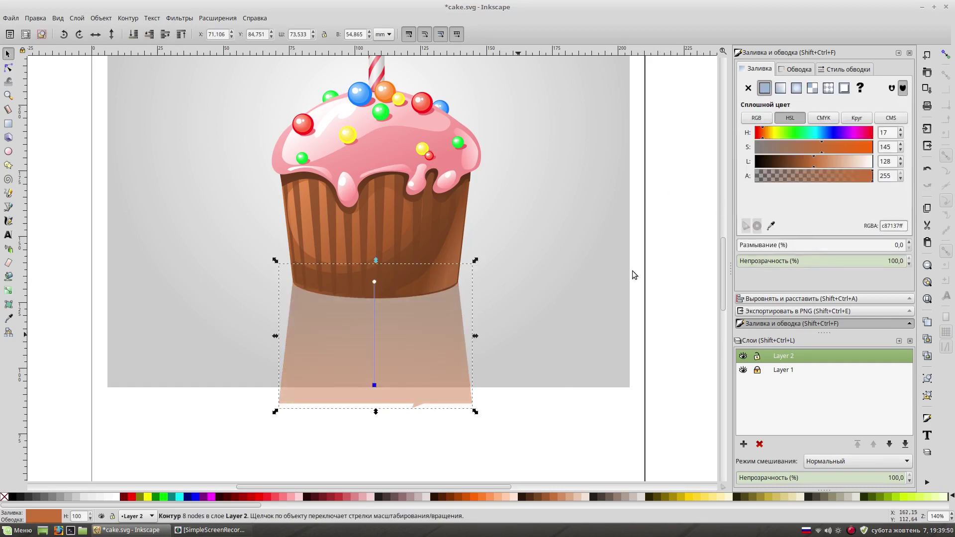
{"action": "left_click", "coordinate": [840, 162]}
{"action": "left_click", "coordinate": [375, 282]}
{"action": "left_click_drag", "start_coordinate": [845, 147], "coordinate": [860, 150]}
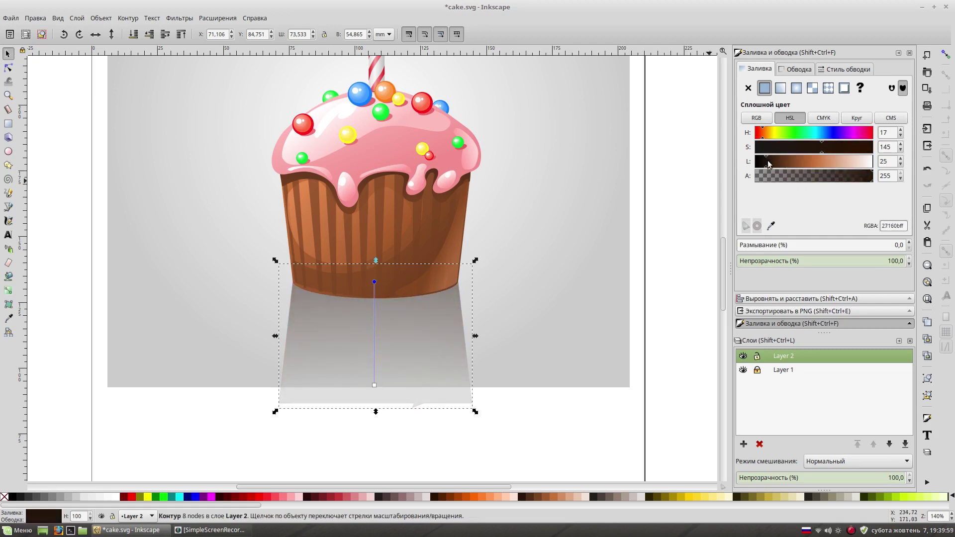
{"action": "left_click", "coordinate": [764, 134]}
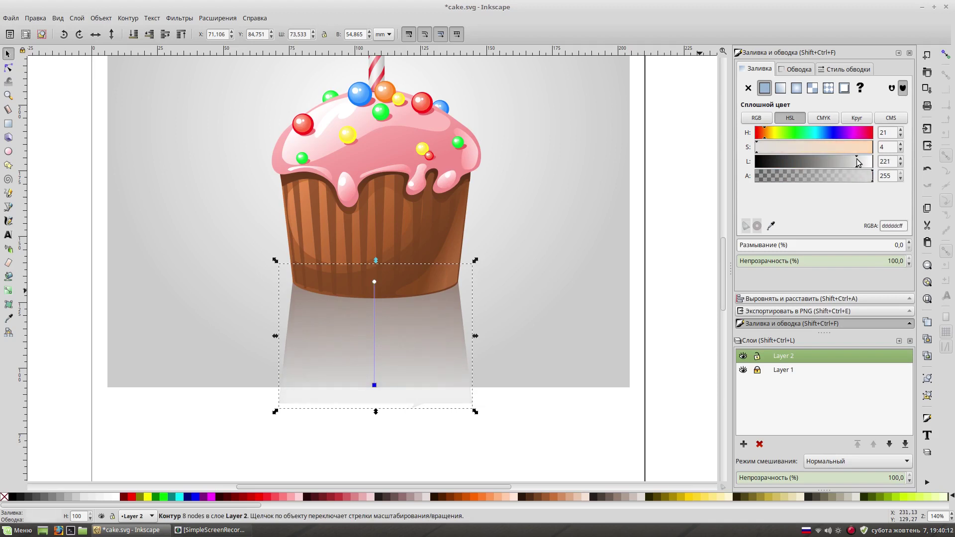
- Move the grey background rectangle onto Layer 2 and delete the empty Layer 1
{"action": "left_click", "coordinate": [528, 431]}
{"action": "key", "text": "minus"}
{"action": "key", "text": "minus"}
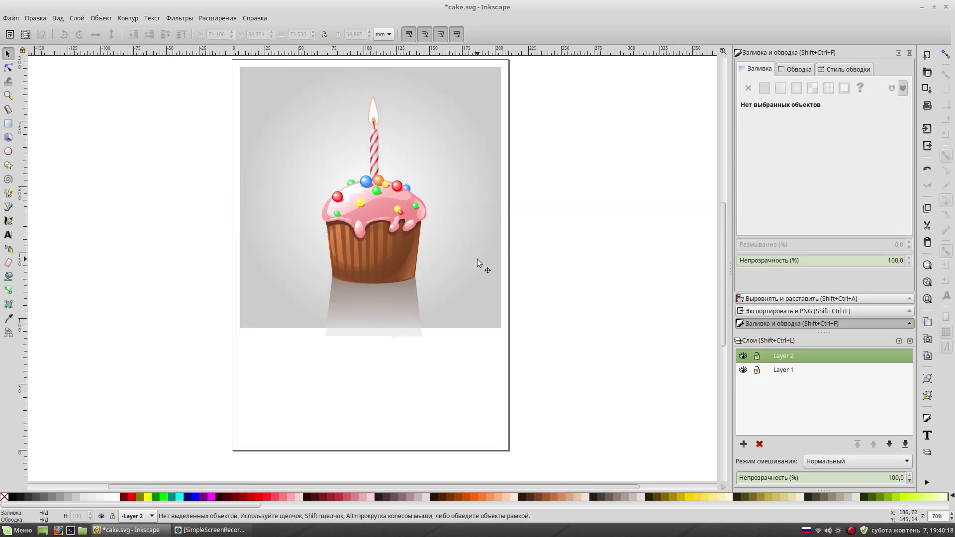
{"action": "left_click", "coordinate": [476, 259]}
{"action": "right_click", "coordinate": [476, 259]}
{"action": "left_click", "coordinate": [512, 421]}
{"action": "left_click", "coordinate": [503, 326]}
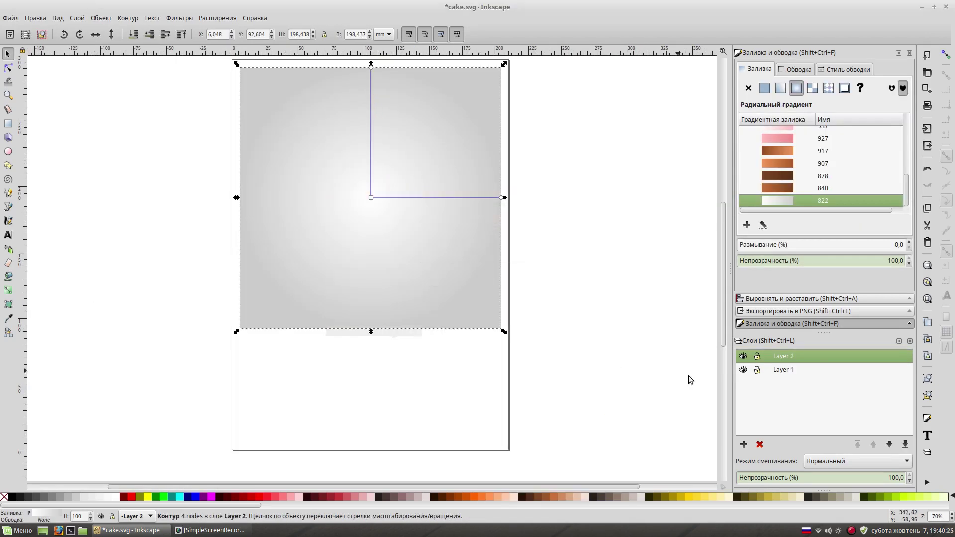
{"action": "left_click", "coordinate": [784, 369]}
{"action": "left_click", "coordinate": [759, 444]}
- Send the background behind the cupcake and save the drawing
{"action": "left_click", "coordinate": [475, 299]}
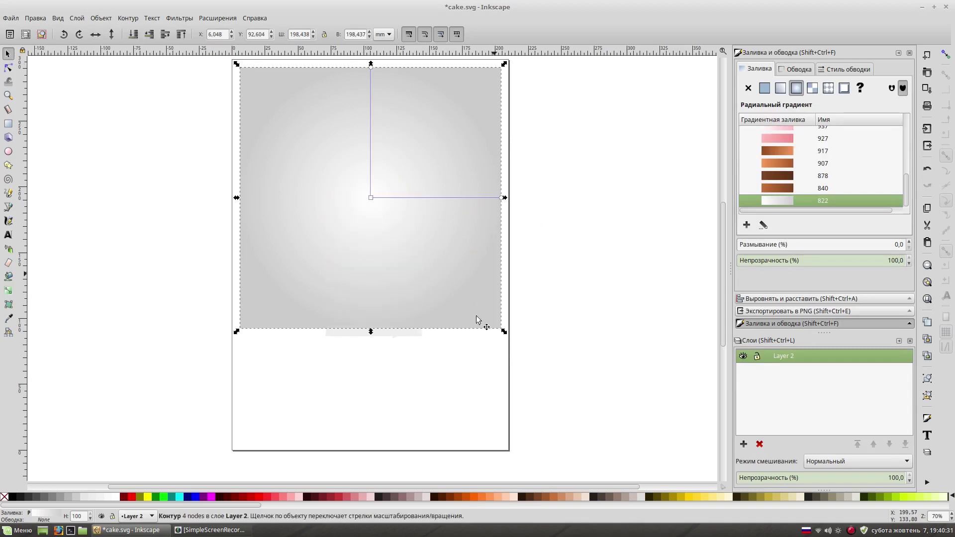
{"action": "key", "text": "End"}
{"action": "left_click", "coordinate": [418, 334]}
{"action": "left_click", "coordinate": [560, 267]}
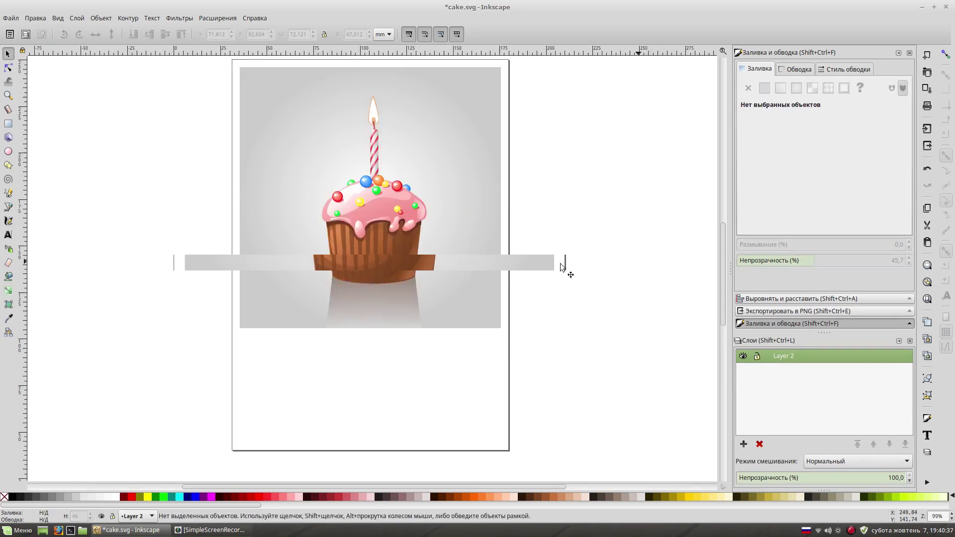
{"action": "key", "text": "plus"}
{"action": "key", "text": "plus"}
{"action": "key", "text": "ctrl+s"}
{"action": "left_click", "coordinate": [8, 151]}
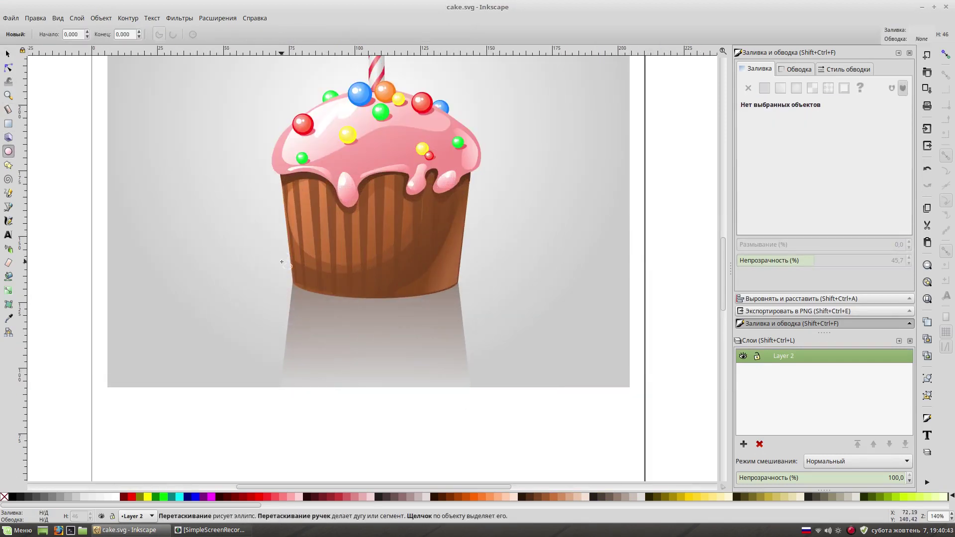
- Draw a large circle over the cupcake's base with a black-centred radial gradient
{"action": "left_click_drag", "start_coordinate": [282, 259], "coordinate": [522, 470]}
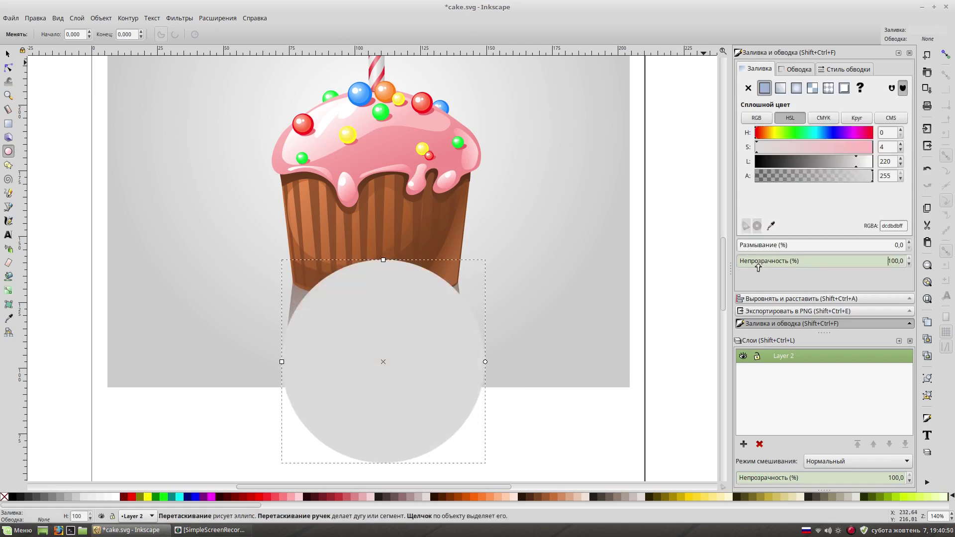
{"action": "left_click", "coordinate": [796, 88]}
{"action": "left_click", "coordinate": [485, 362]}
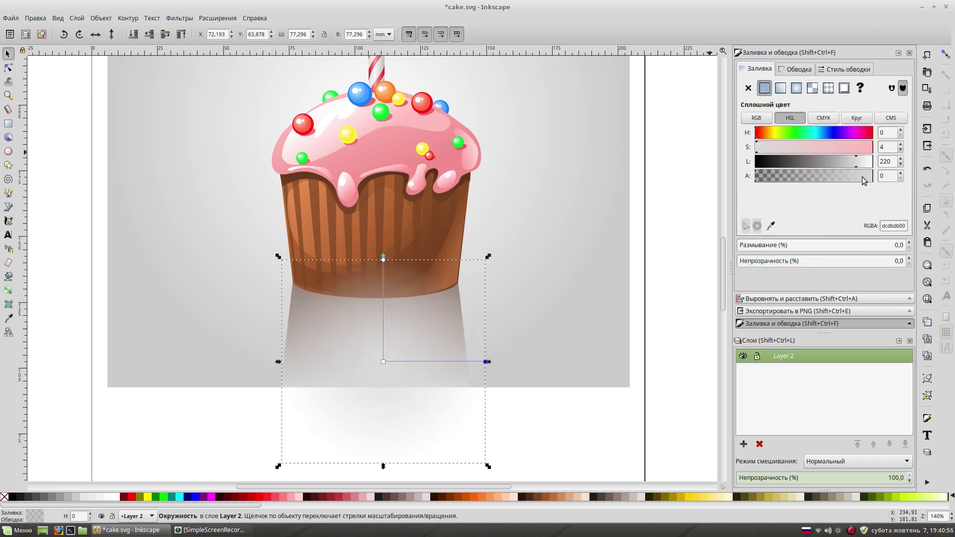
{"action": "left_click", "coordinate": [863, 176]}
{"action": "left_click", "coordinate": [383, 361]}
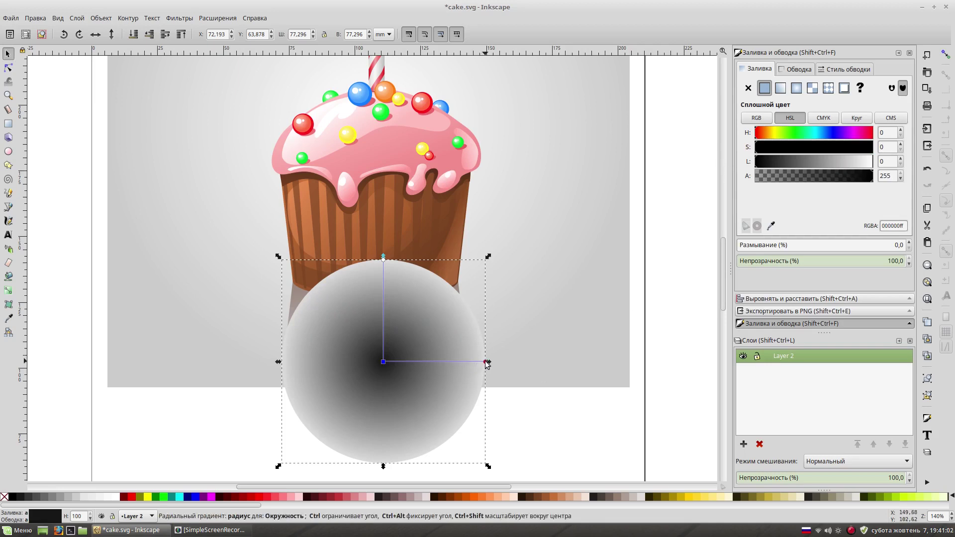
{"action": "mouse_move", "coordinate": [383, 466]}
{"action": "left_mouse_down"}
{"action": "mouse_move", "coordinate": [383, 292]}
{"action": "mouse_move", "coordinate": [370, 290]}
{"action": "left_mouse_up"}
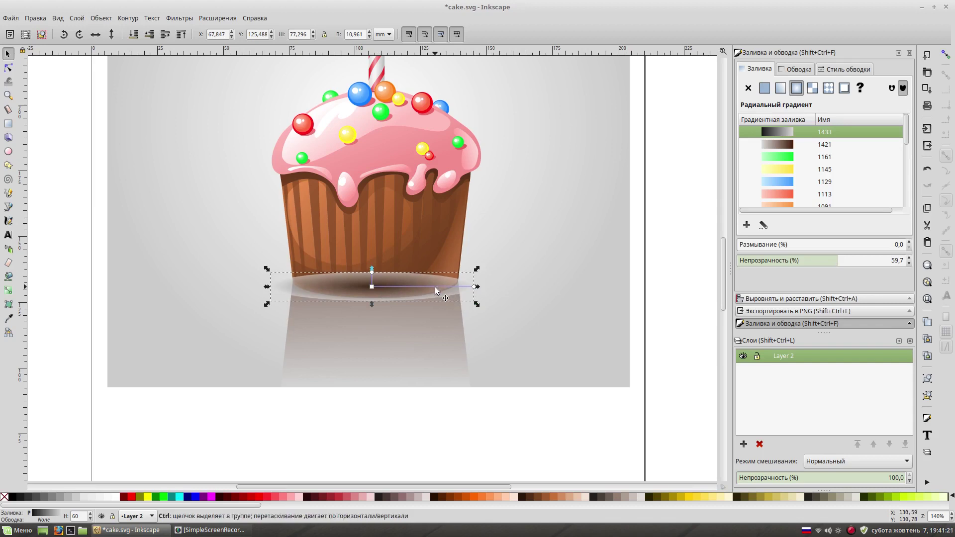
{"action": "key", "text": "ctrl+z"}
{"action": "key", "text": "ctrl+z"}
- Add a softening stop to the circle's gradient and squash it into a flat ellipse
{"action": "key", "text": "e"}
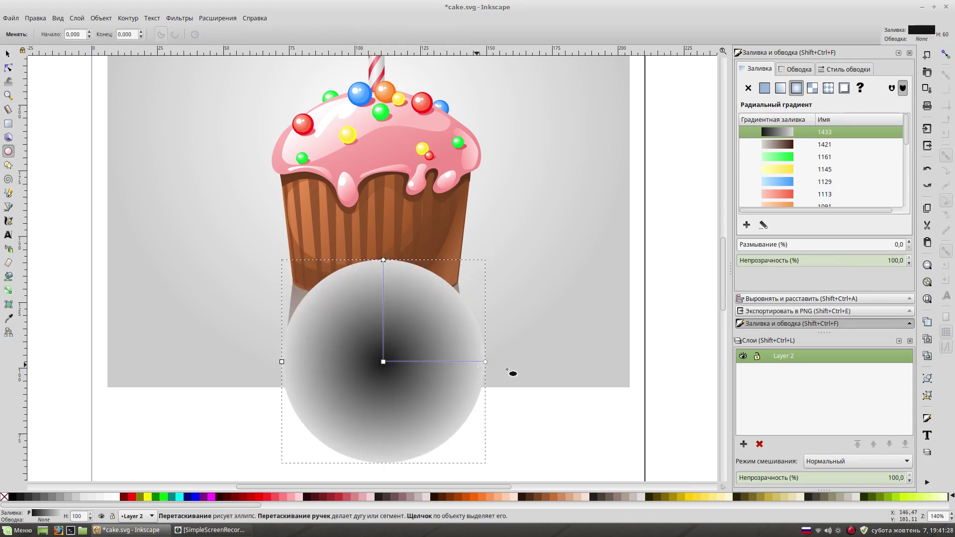
{"action": "key", "text": "g"}
{"action": "double_click", "coordinate": [466, 361]}
{"action": "left_click_drag", "start_coordinate": [761, 162], "coordinate": [749, 166]}
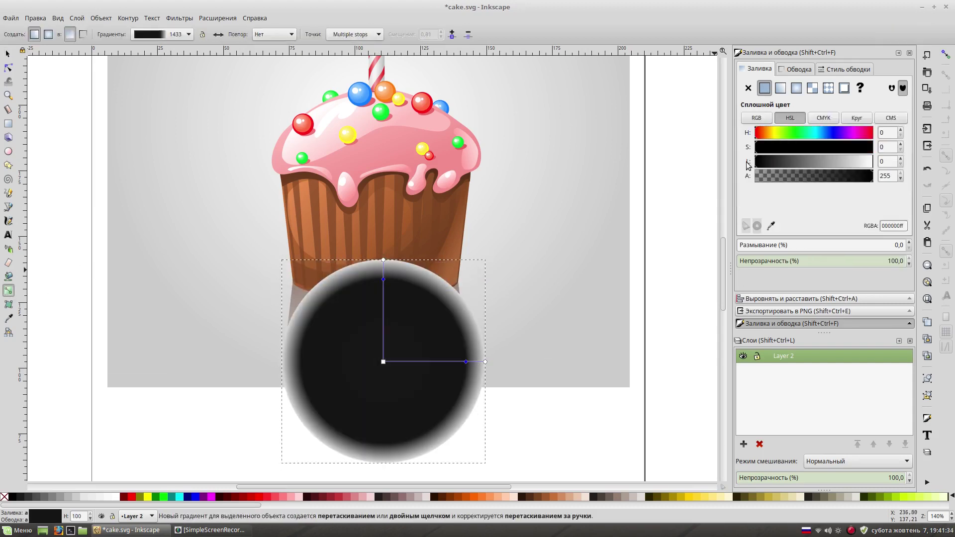
{"action": "left_click_drag", "start_coordinate": [851, 261], "coordinate": [830, 261]}
{"action": "key", "text": "s"}
{"action": "mouse_move", "coordinate": [398, 466]}
{"action": "left_mouse_down"}
{"action": "mouse_move", "coordinate": [407, 290]}
{"action": "mouse_move", "coordinate": [399, 301]}
{"action": "left_mouse_up"}
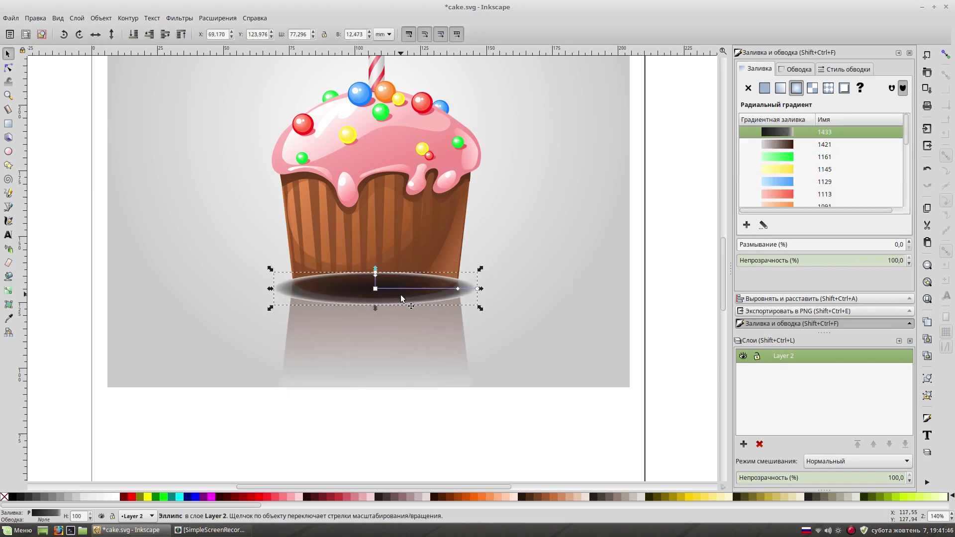
- Lower the shadow ellipse in stacking order so it sits behind the cupcake's base
{"action": "left_click", "coordinate": [149, 35]}
{"action": "left_click", "coordinate": [150, 35]}
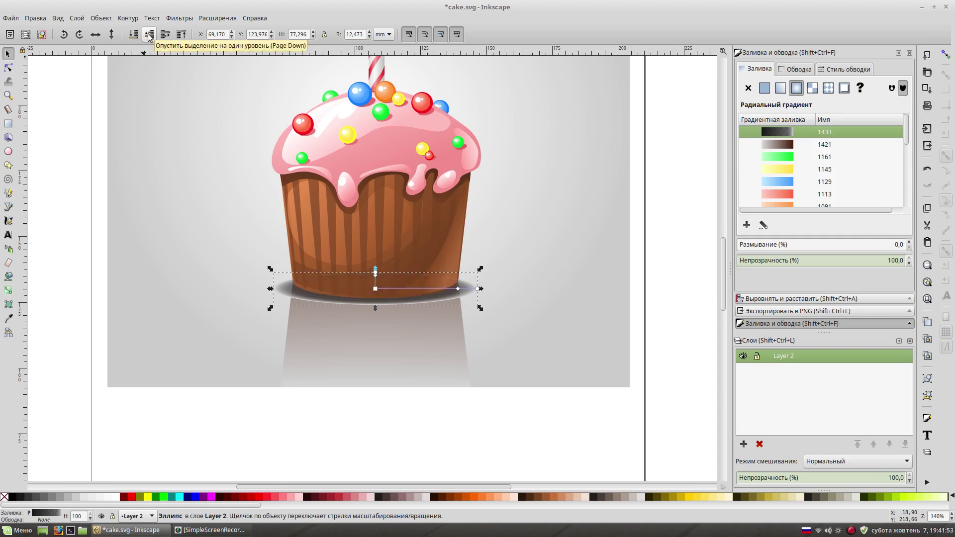
{"action": "left_click", "coordinate": [131, 38]}
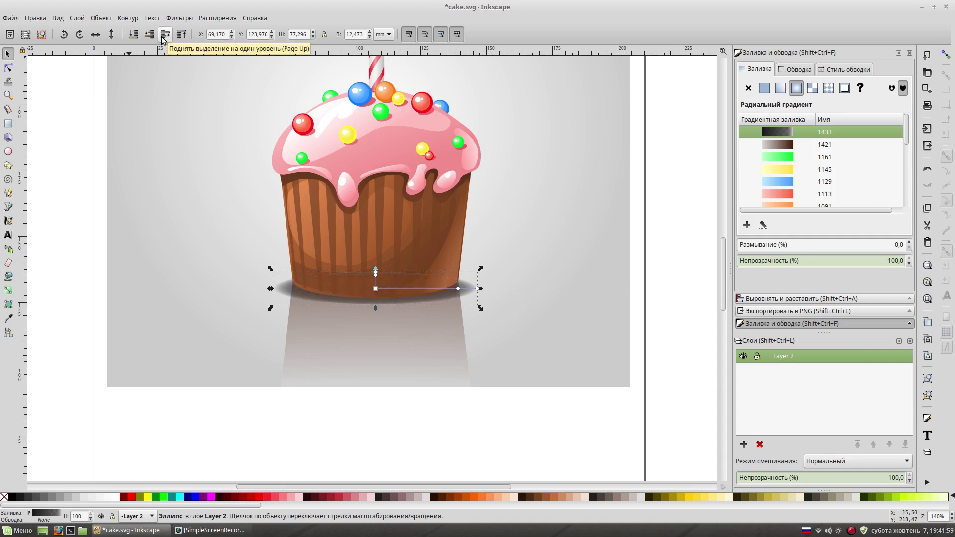
{"action": "left_click", "coordinate": [672, 266]}
{"action": "left_click", "coordinate": [429, 300]}
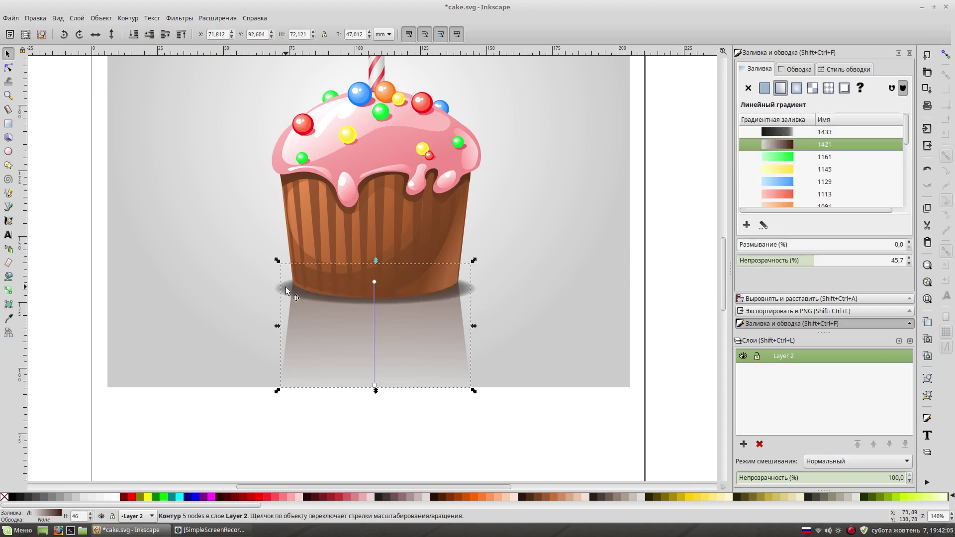
{"action": "left_click", "coordinate": [377, 269]}
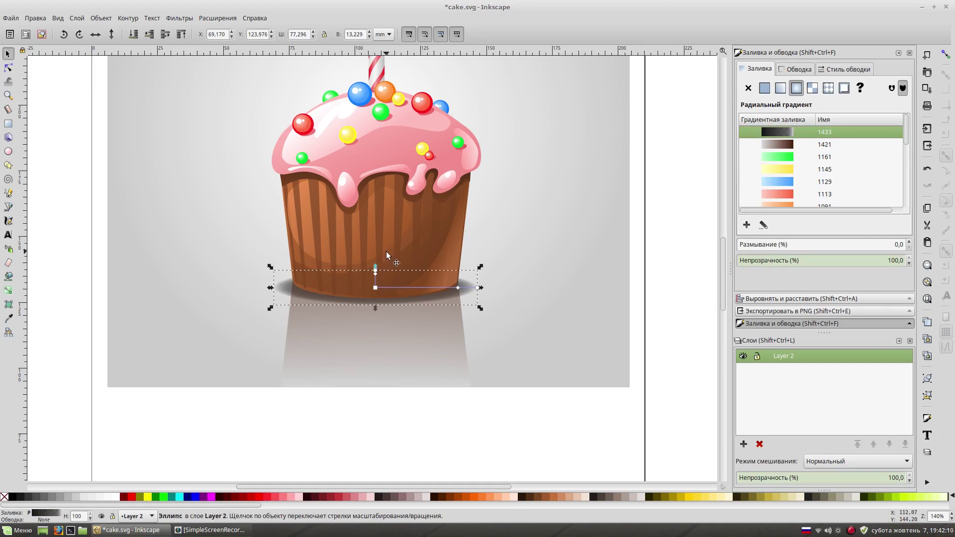
{"action": "left_click", "coordinate": [417, 425]}
{"action": "key", "text": "minus"}
{"action": "scroll", "coordinate": [612, 298], "scroll_direction": "up", "scroll_amount": 1}
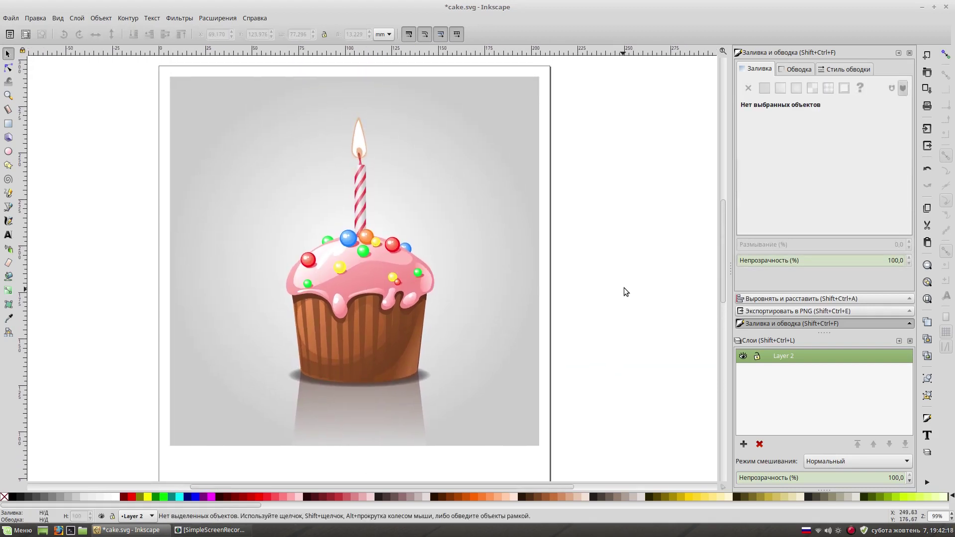